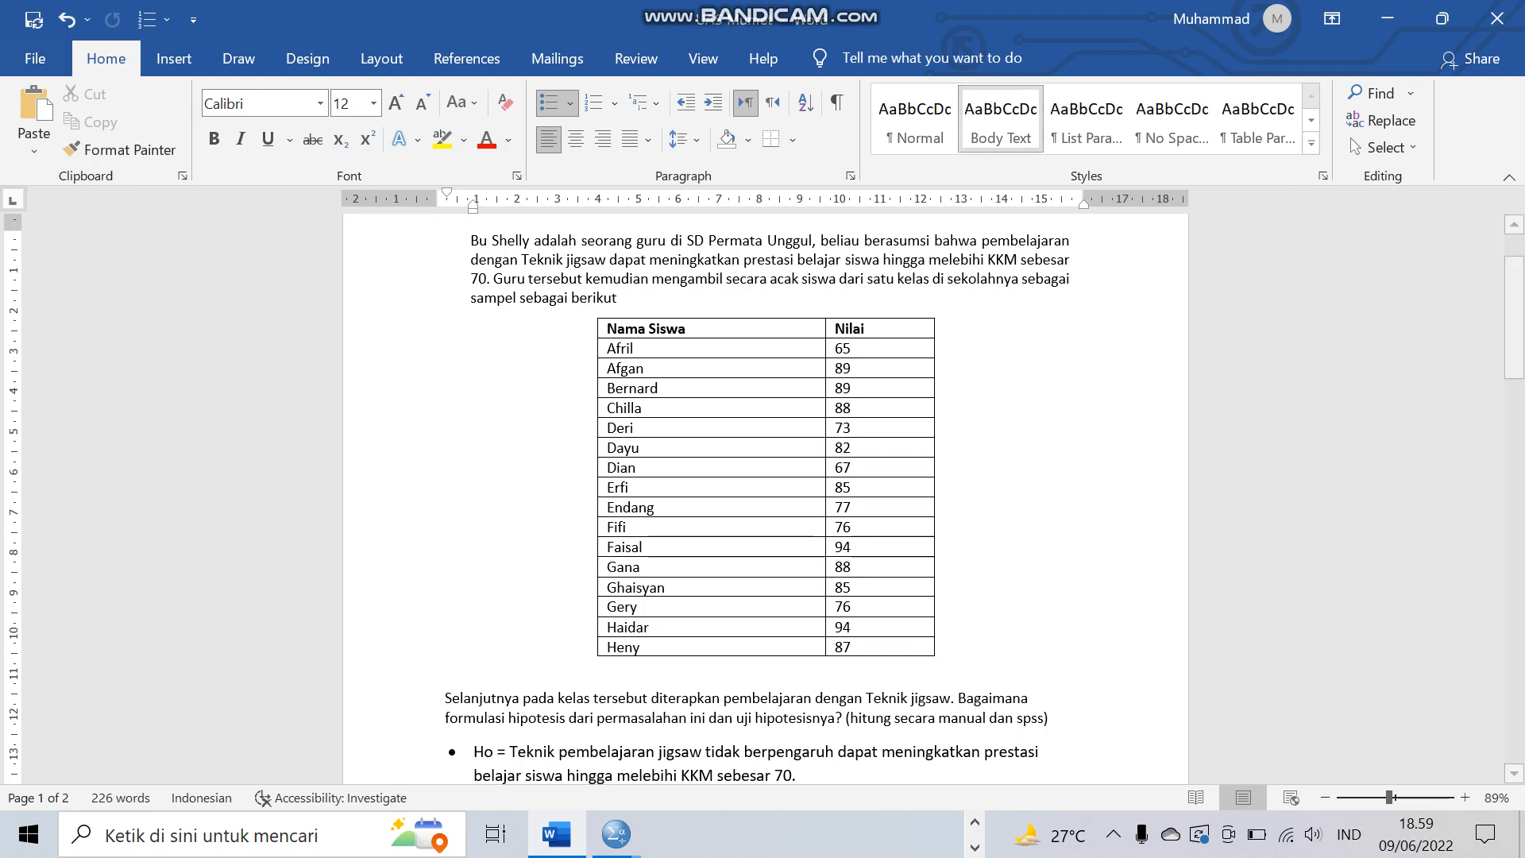
# - Examine the jigsaw-technique problem statement, the student score table and the hypotheses in the Word document
pyautogui.moveTo(982, 240); pyautogui.dragTo(995, 259)
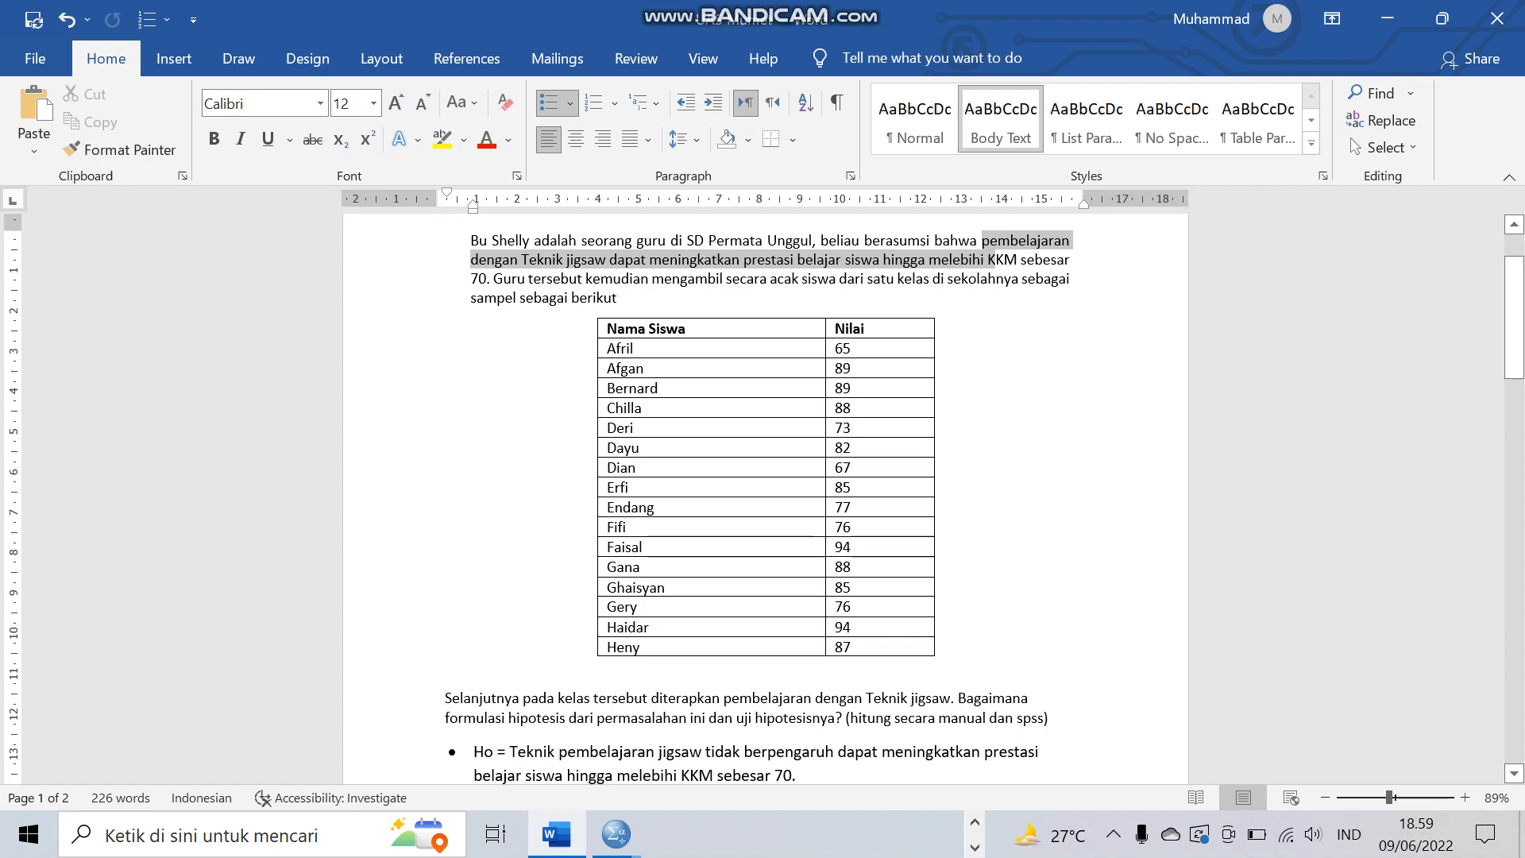
pyautogui.moveTo(994, 259); pyautogui.dragTo(882, 259)
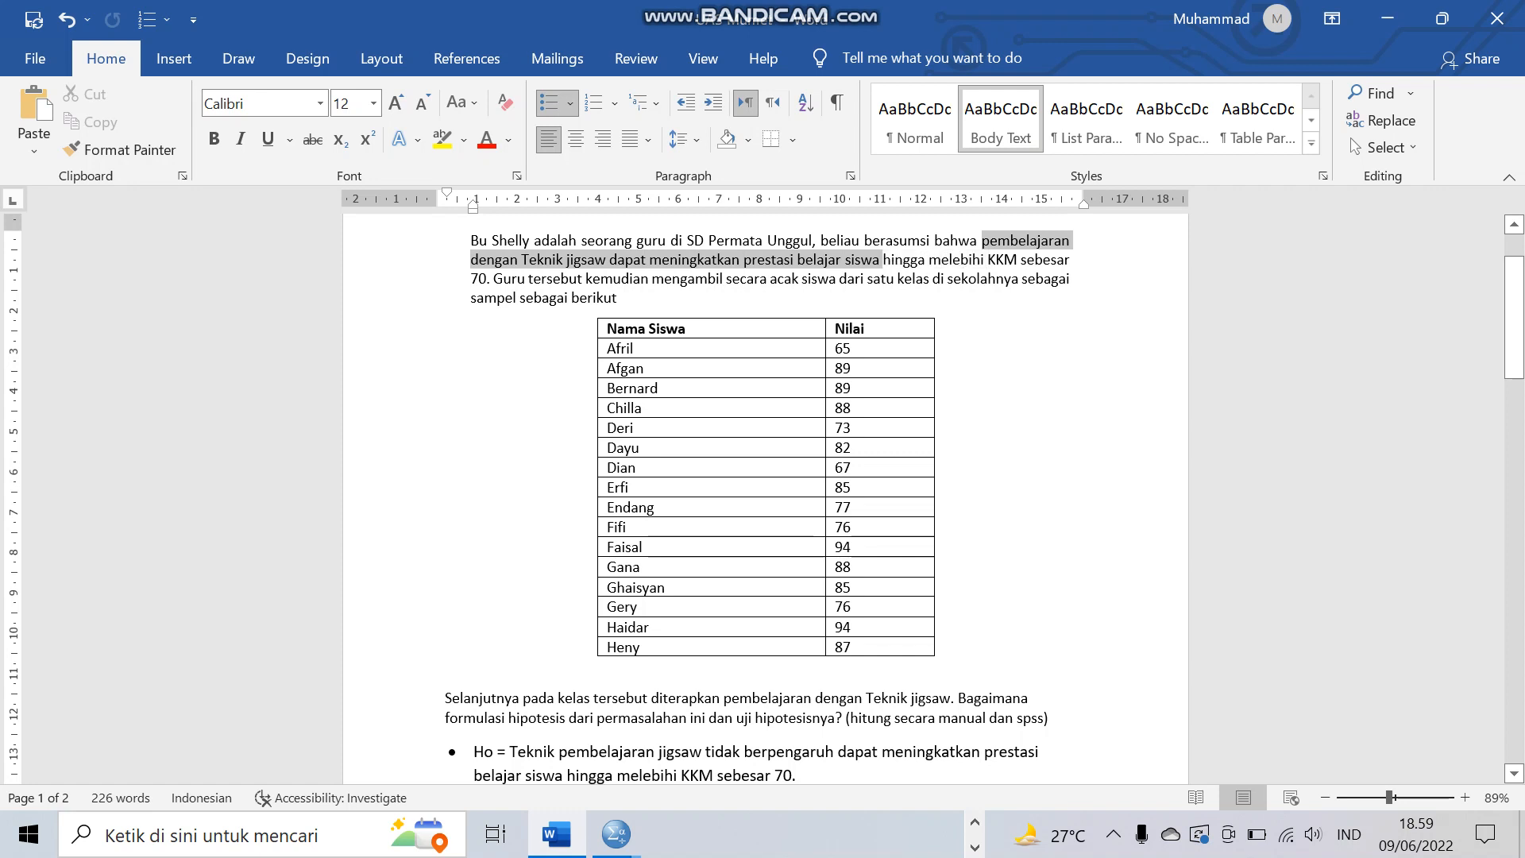
pyautogui.click(618, 298)
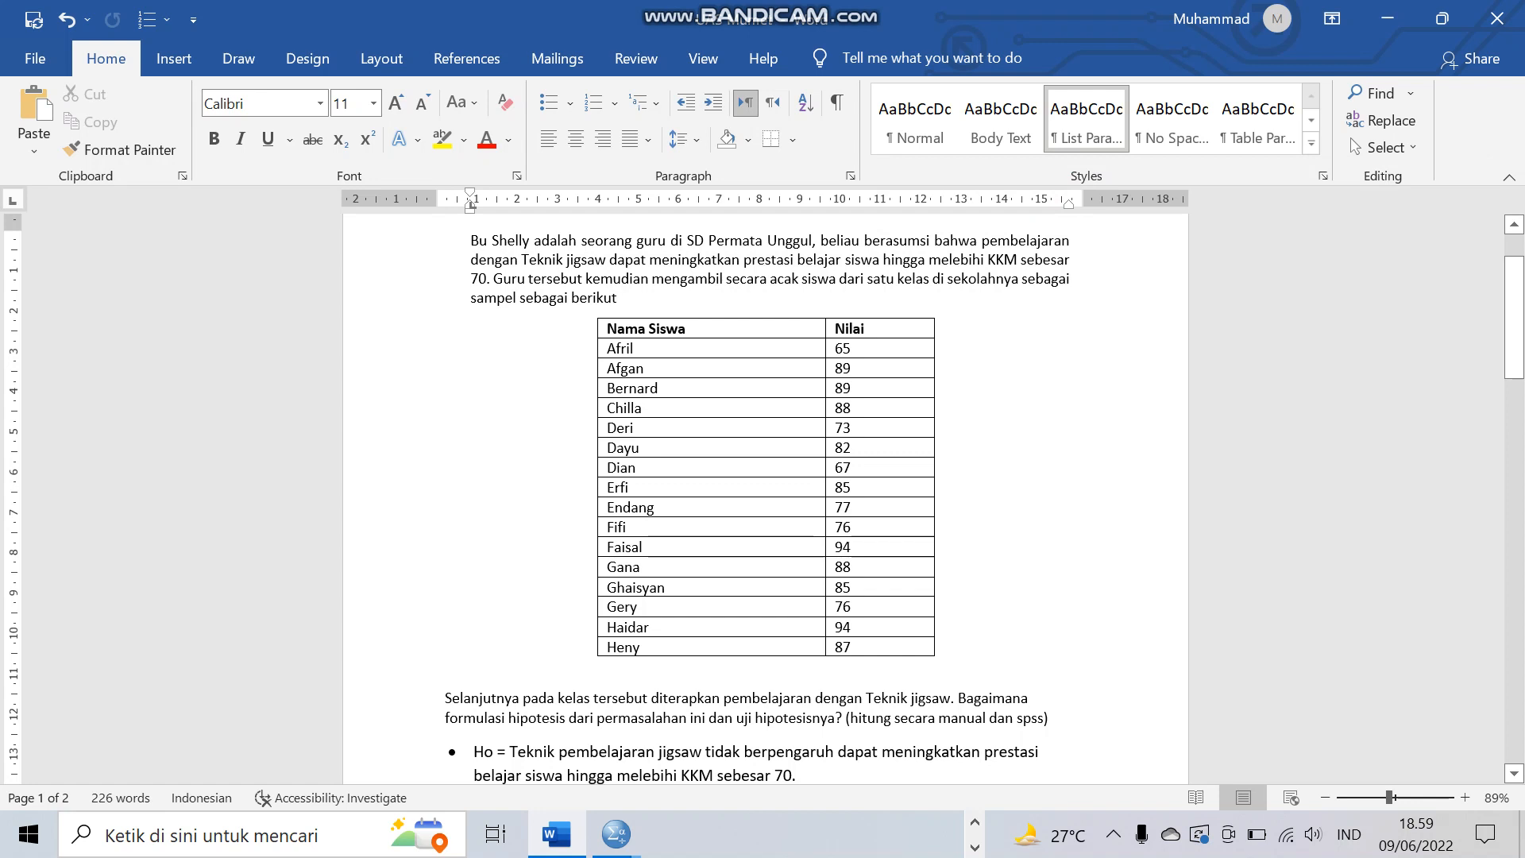
pyautogui.scroll(1, 763, 500)
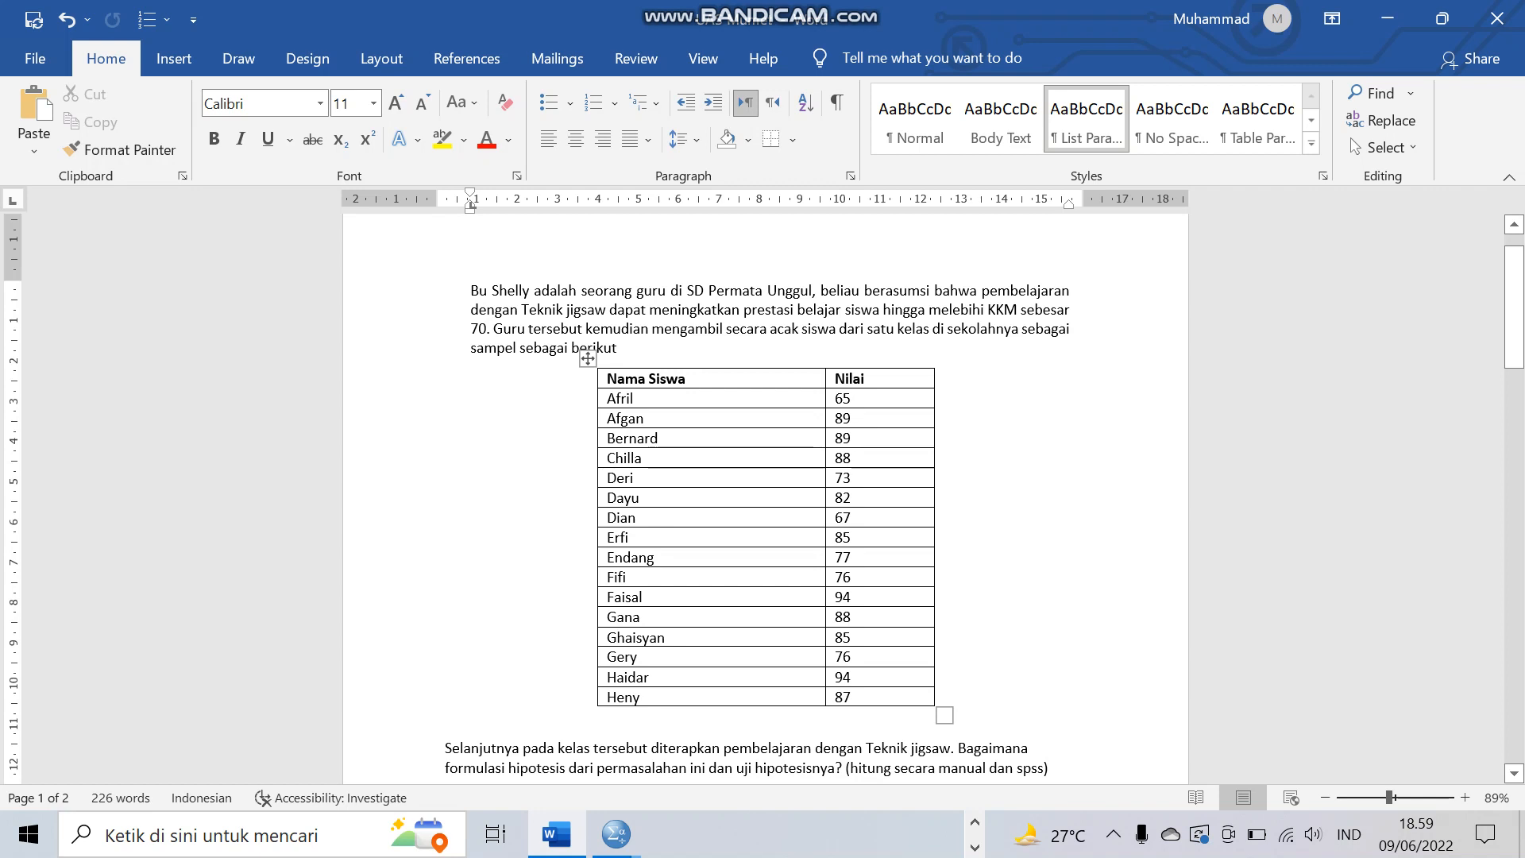
pyautogui.scroll(-2, 577, 352)
pyautogui.scroll(2, 578, 349)
pyautogui.scroll(-5, 762, 477)
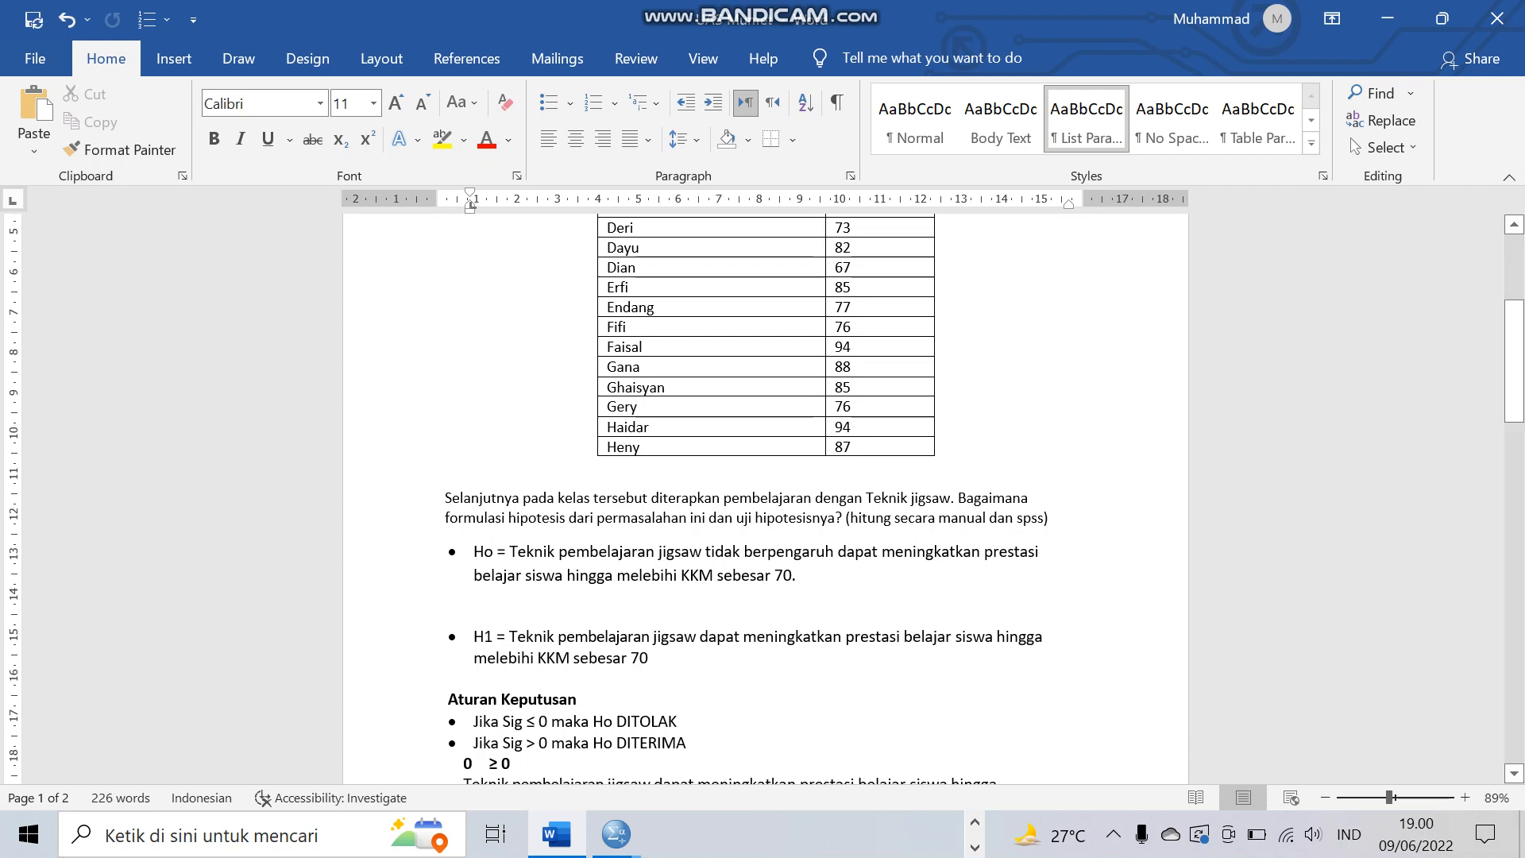
pyautogui.scroll(4, 762, 477)
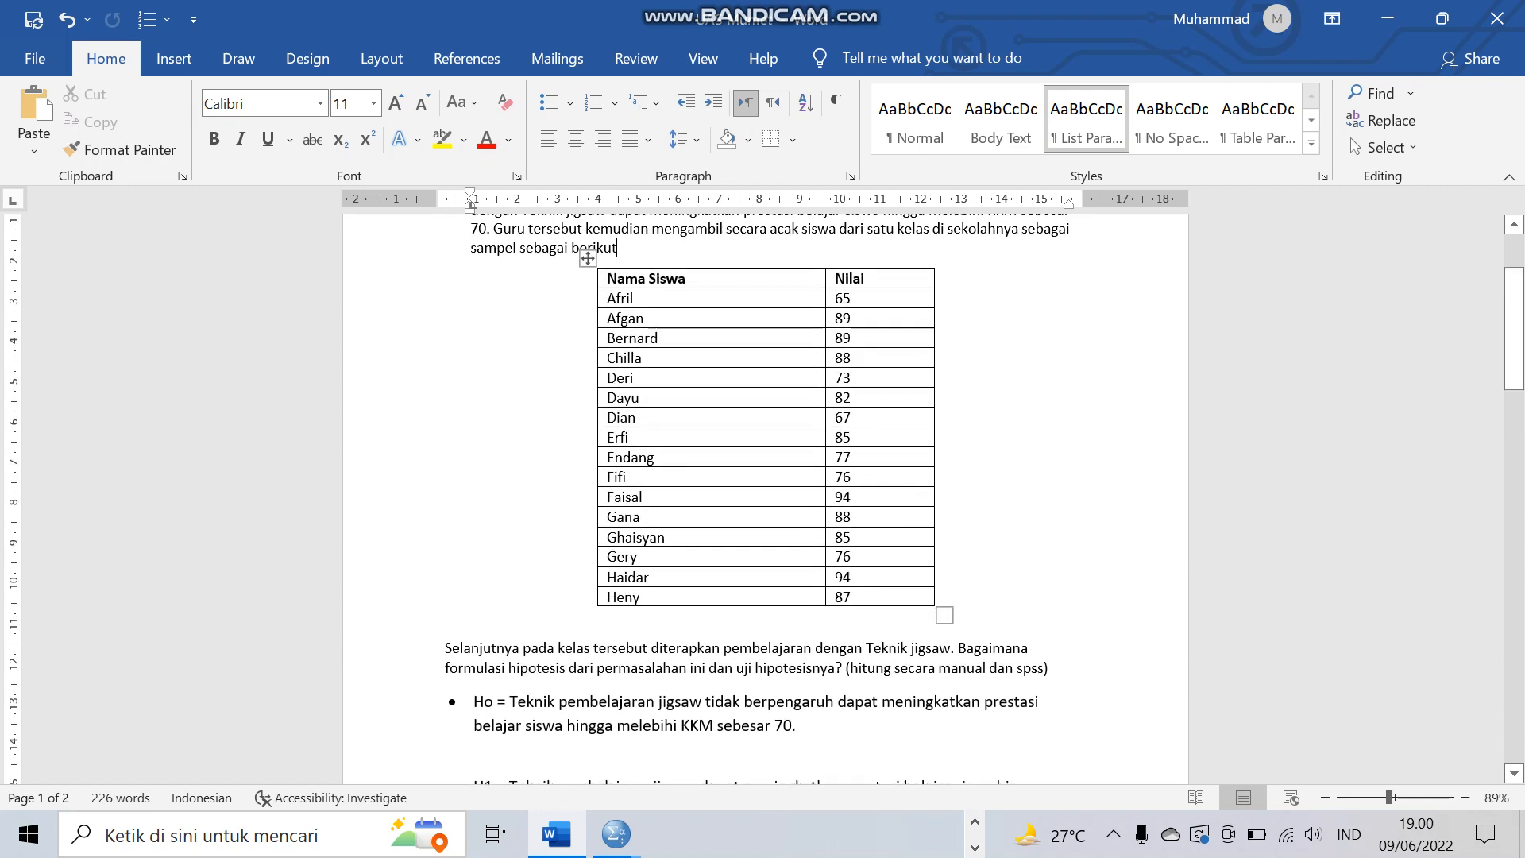
pyautogui.scroll(1, 762, 477)
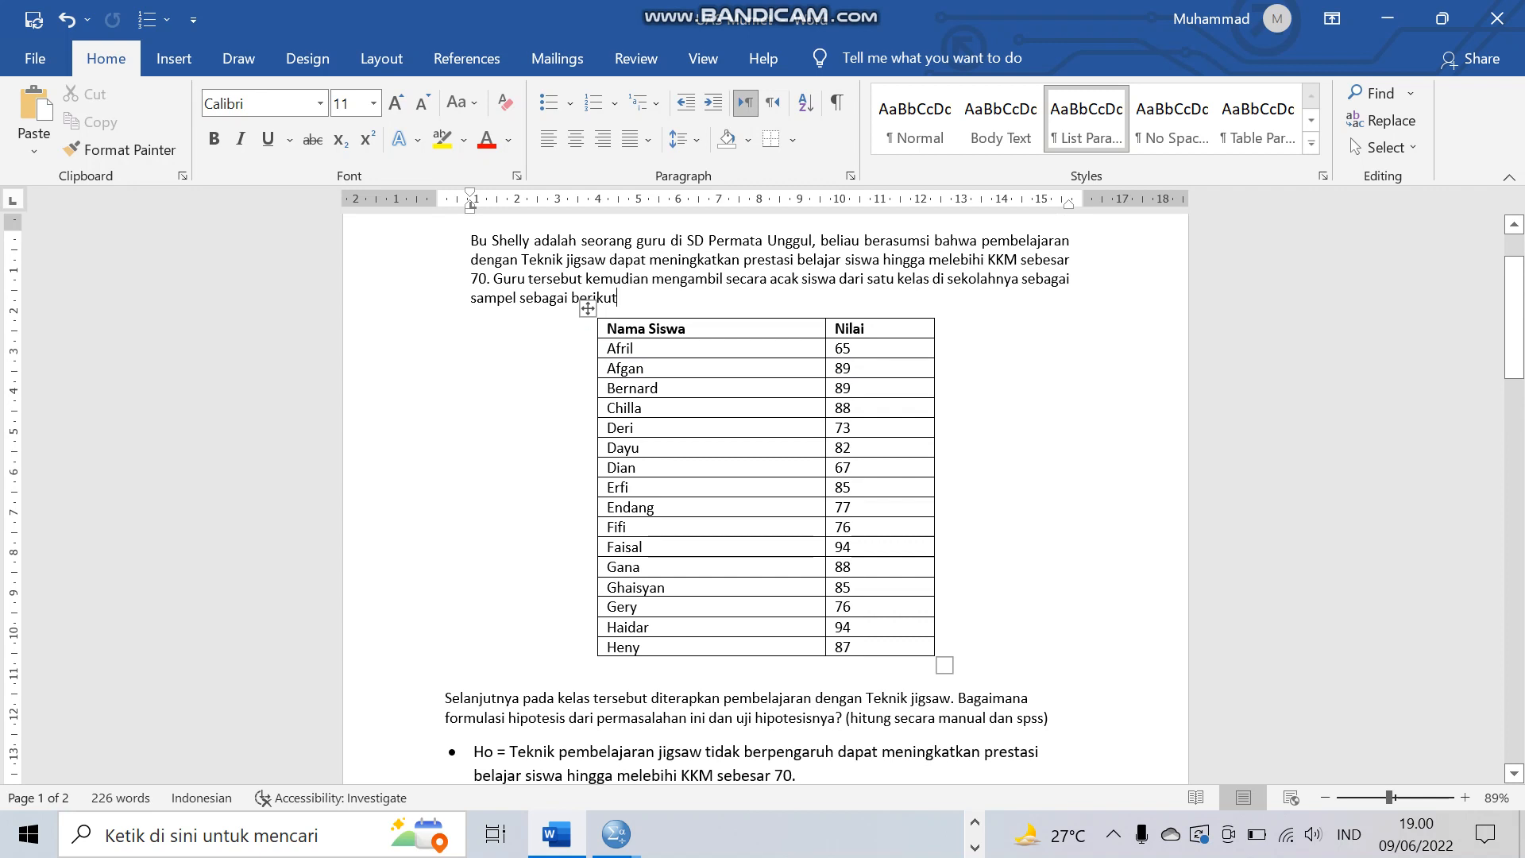
pyautogui.click(587, 308)
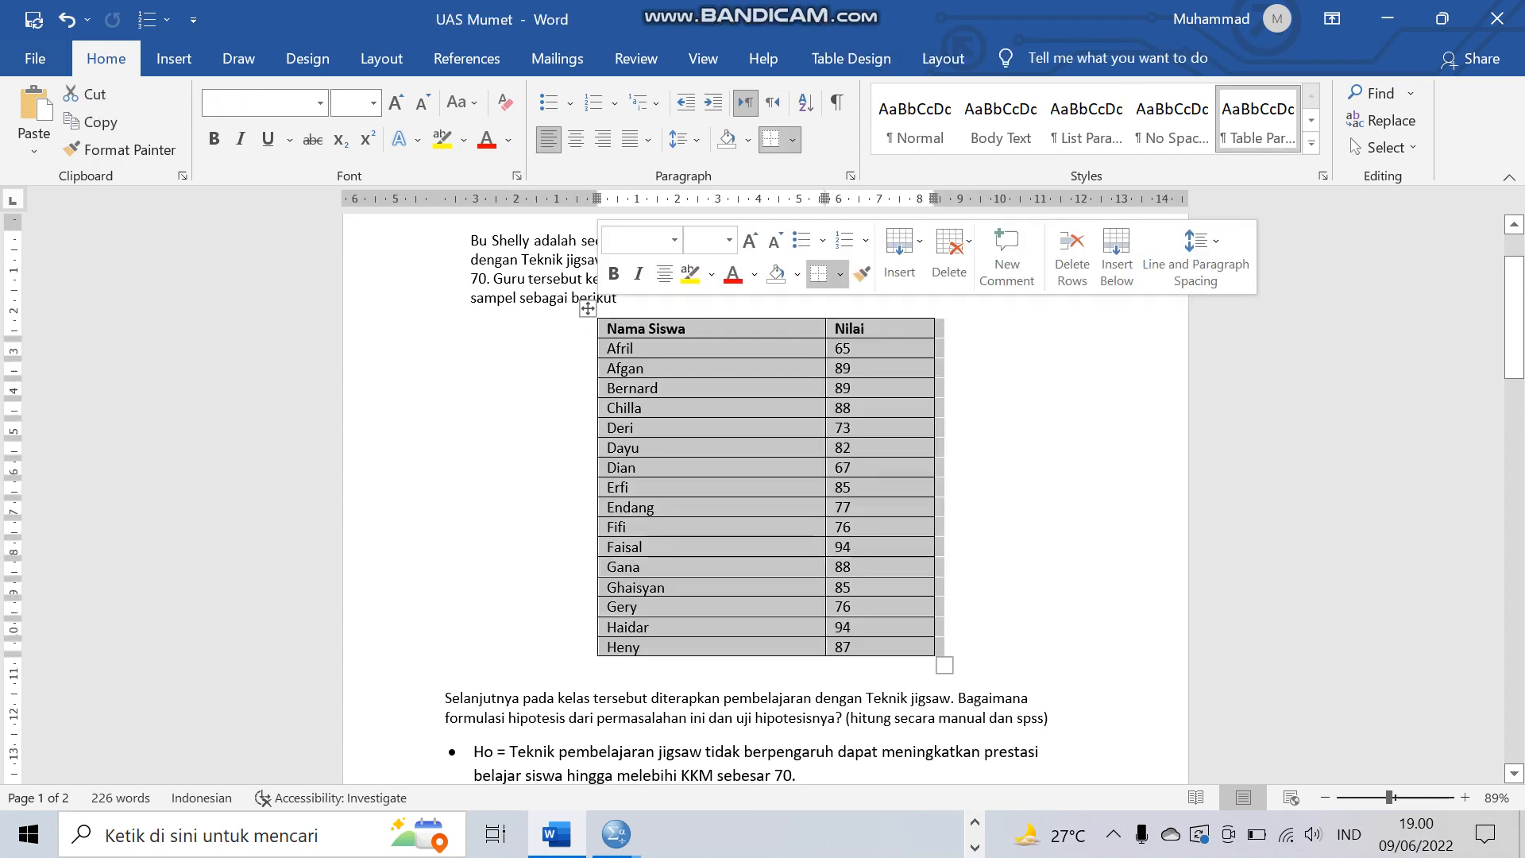
pyautogui.click(936, 447)
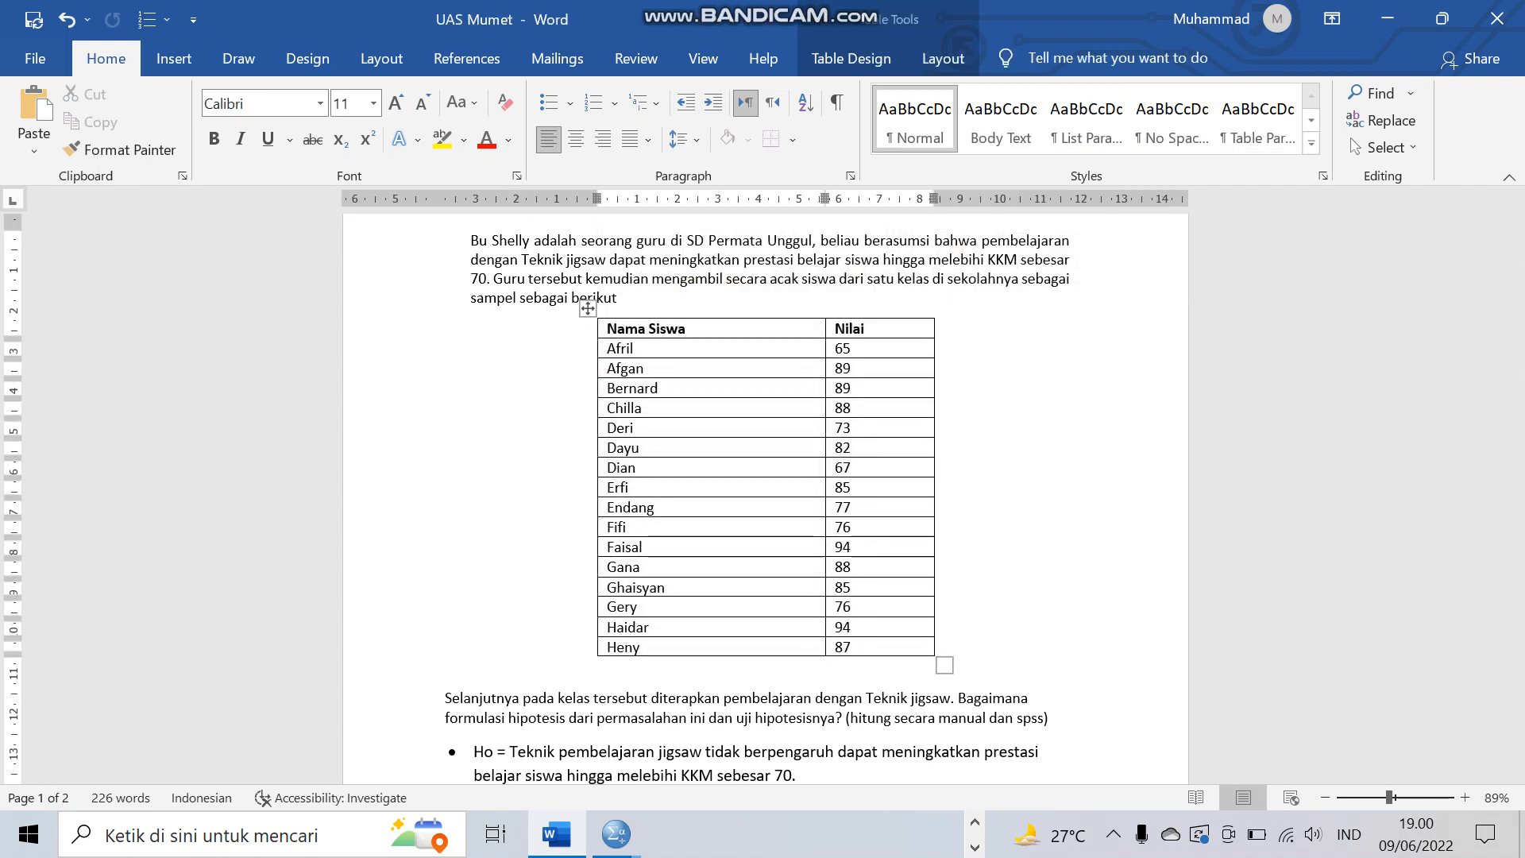
# - Switch to the Excel workbook and copy the Nilai scores in E3:E18
pyautogui.click(974, 822)
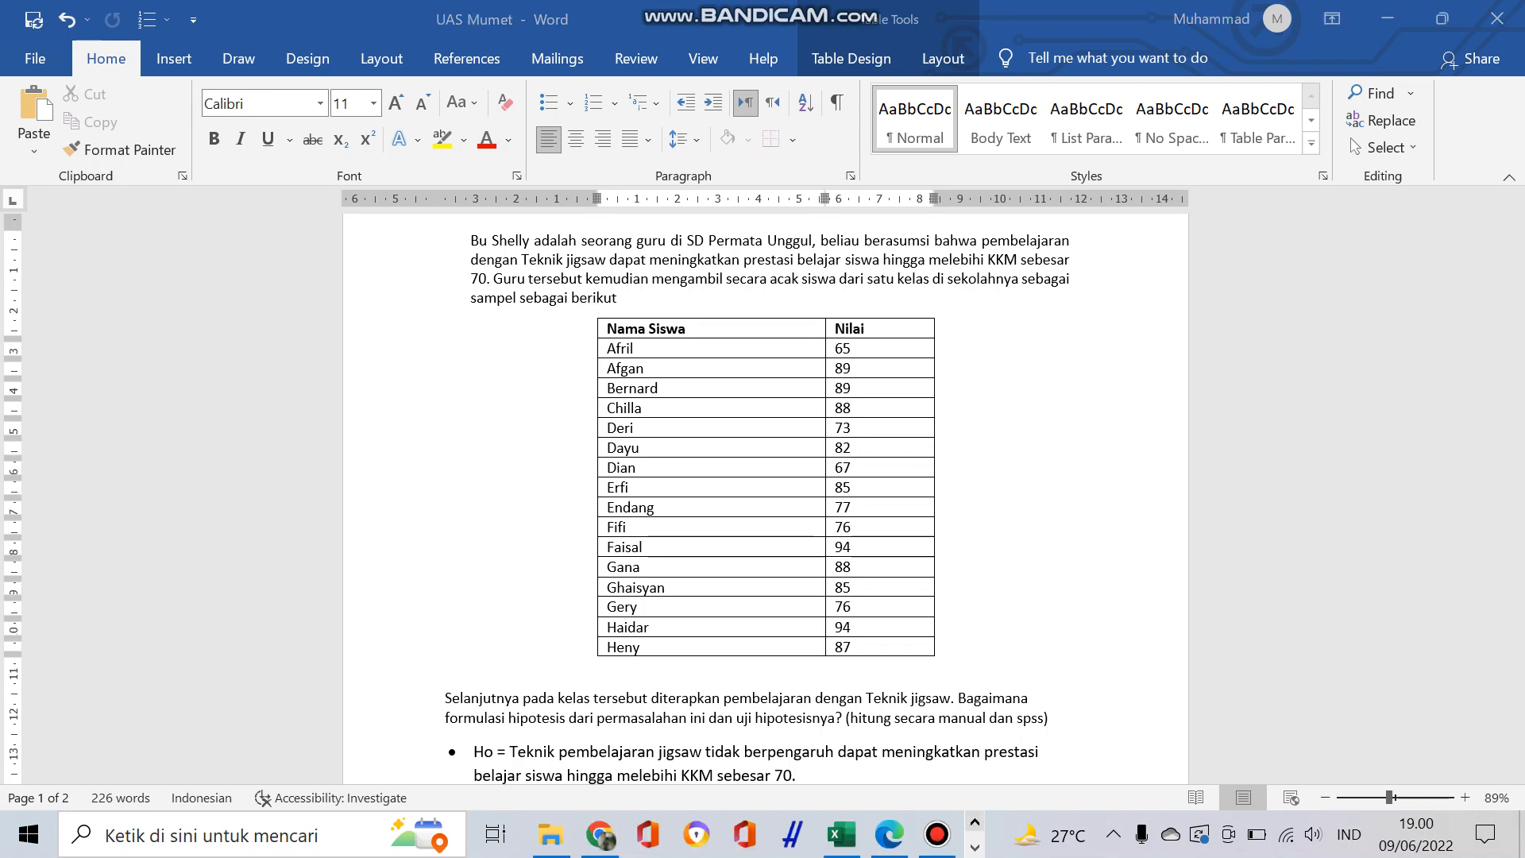
pyautogui.click(841, 834)
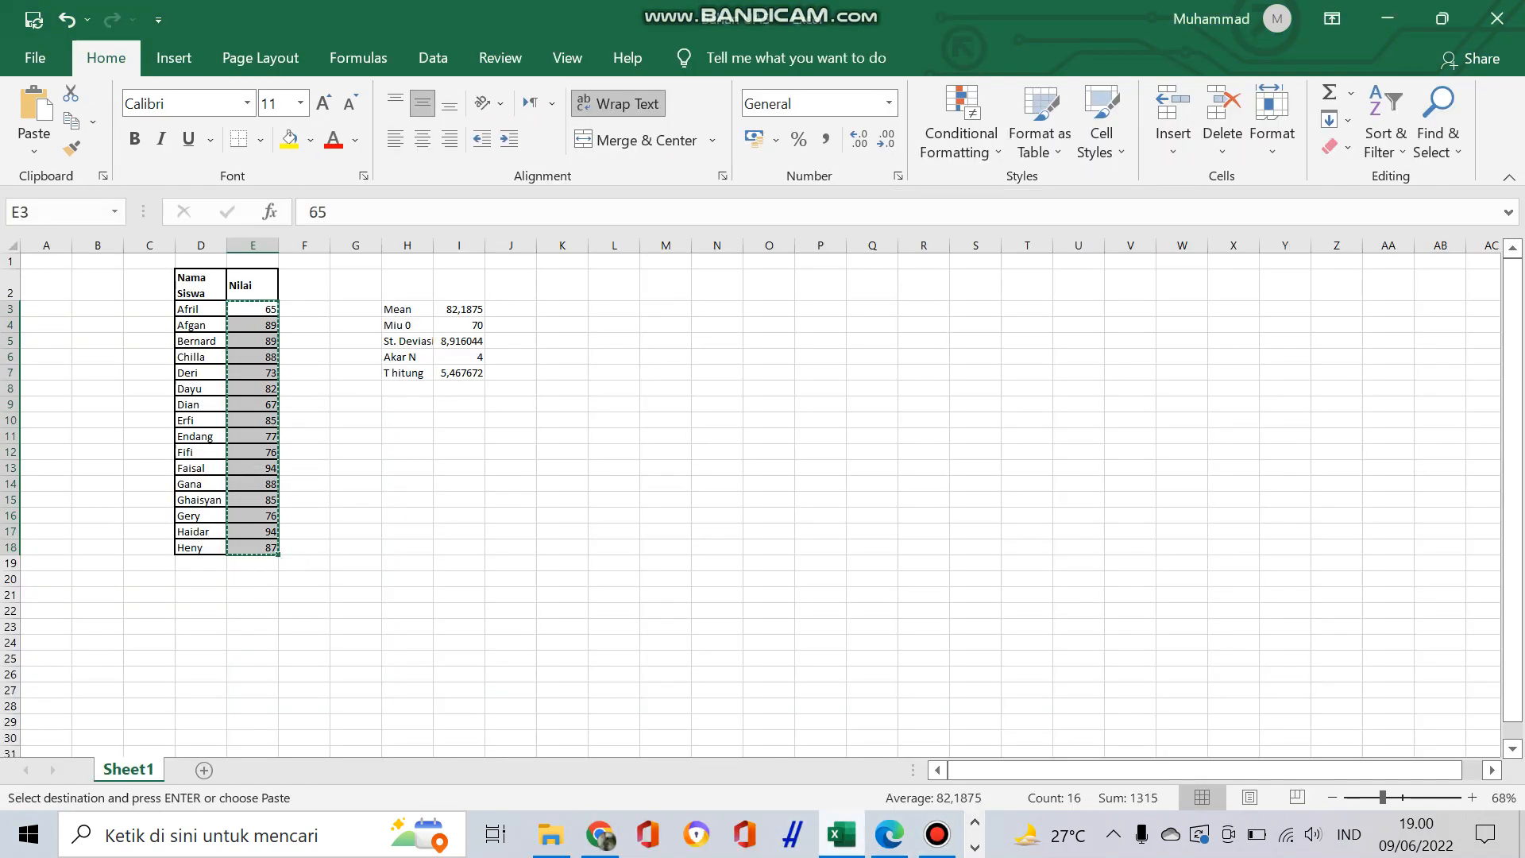
pyautogui.click(407, 467)
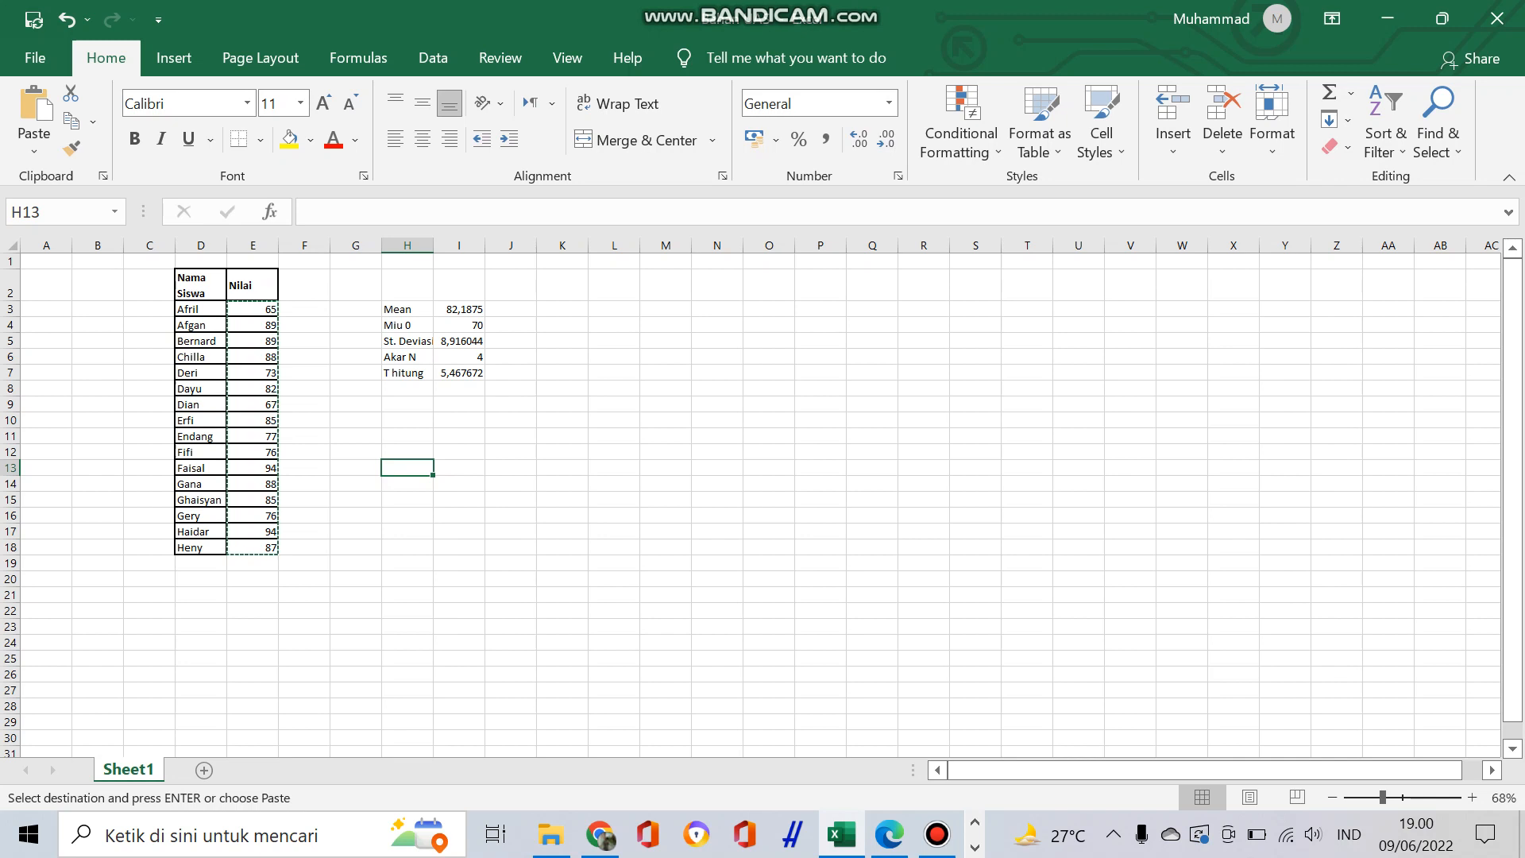
pyautogui.moveTo(253, 309); pyautogui.dragTo(252, 547)
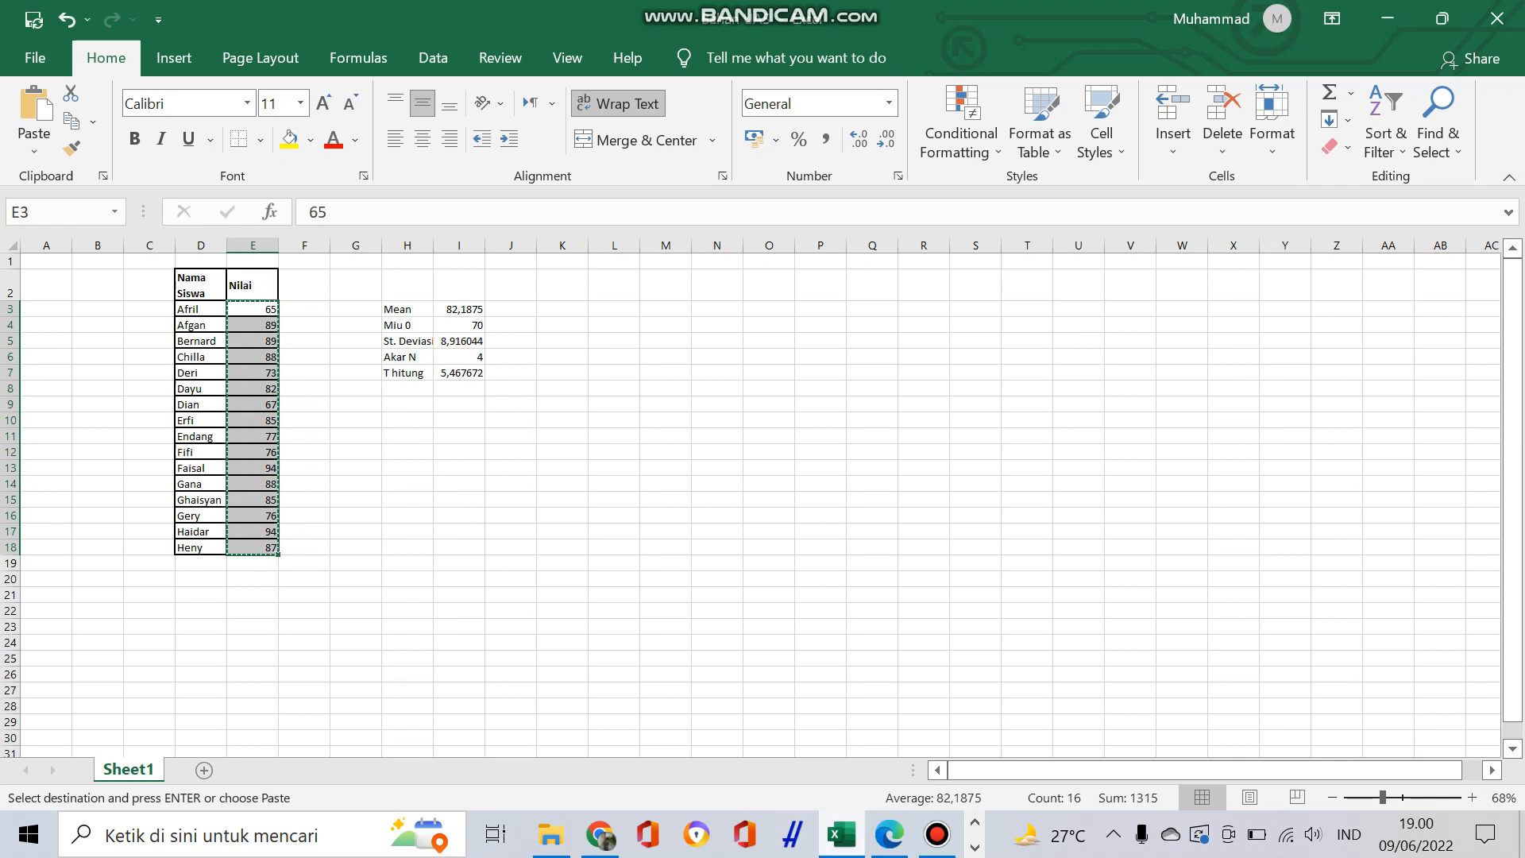
# - Switch to the SPSS Data Editor and define a variable named nilai with the Scale measurement level
pyautogui.click(974, 847)
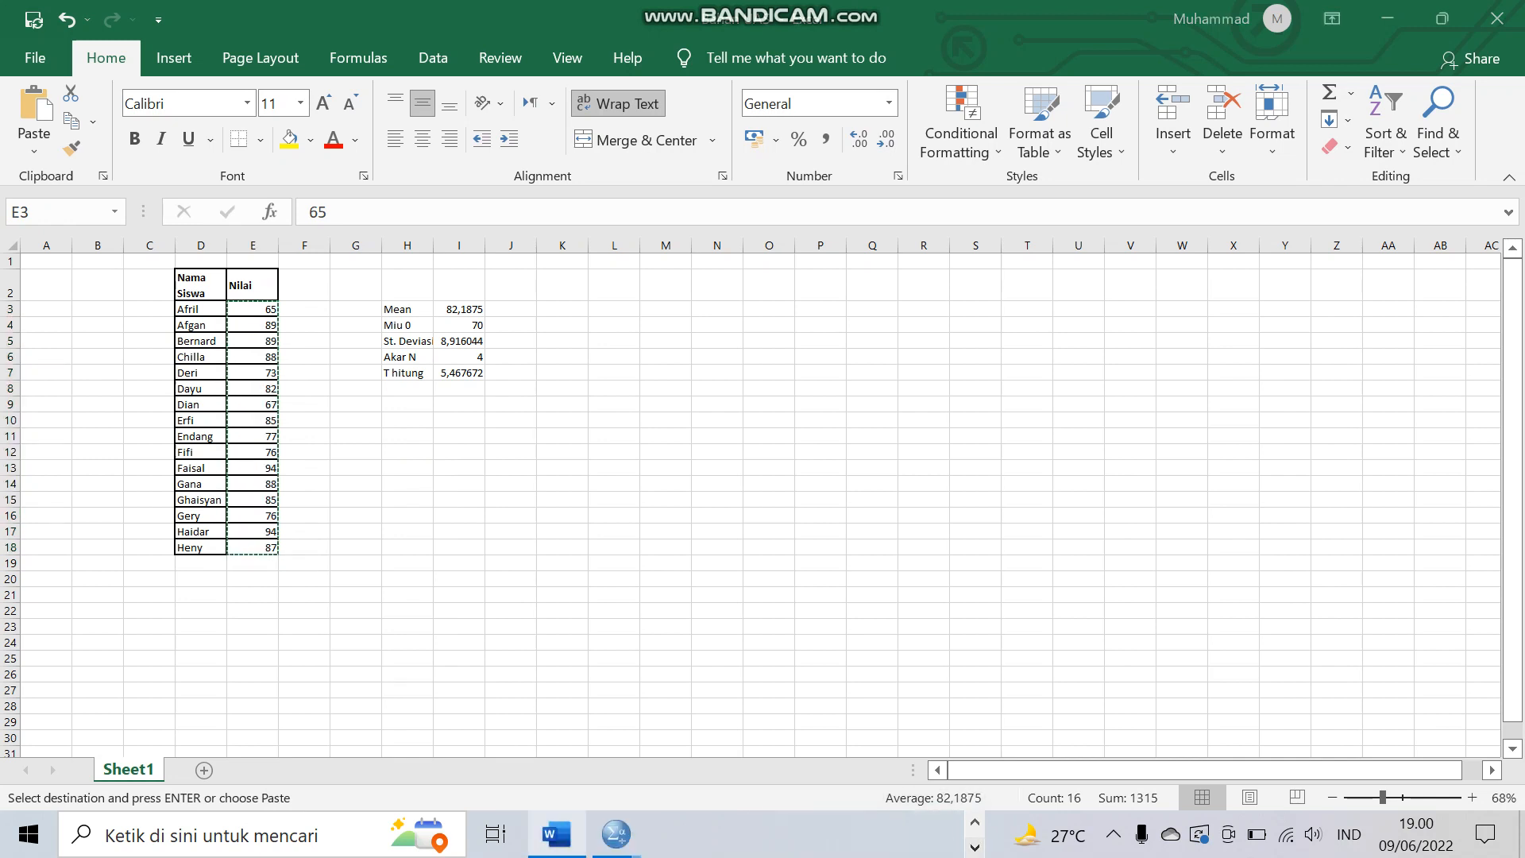
pyautogui.moveTo(616, 834)
pyautogui.click(486, 734)
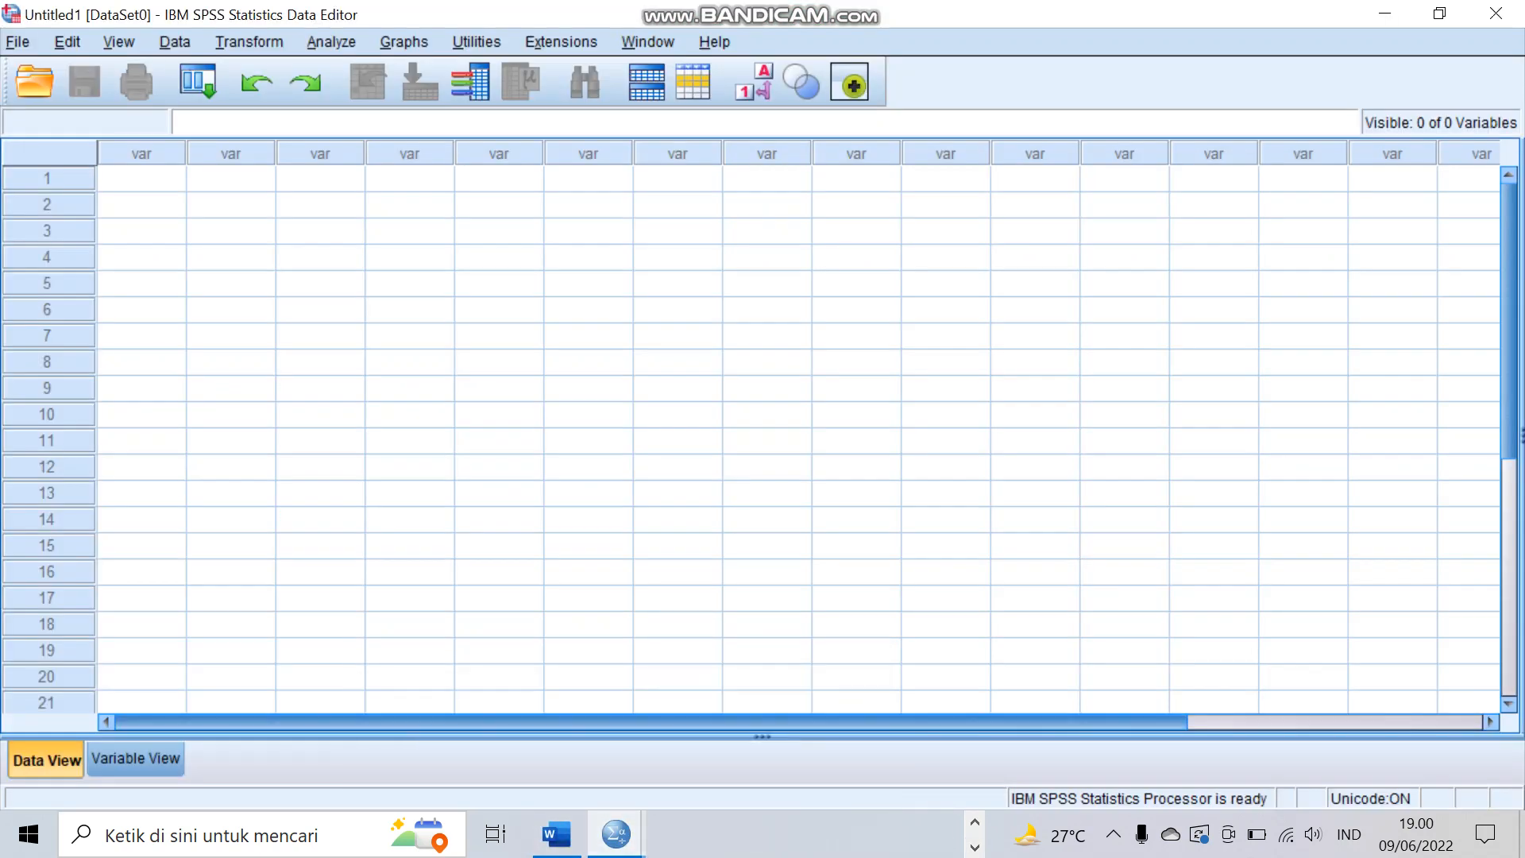
pyautogui.click(135, 760)
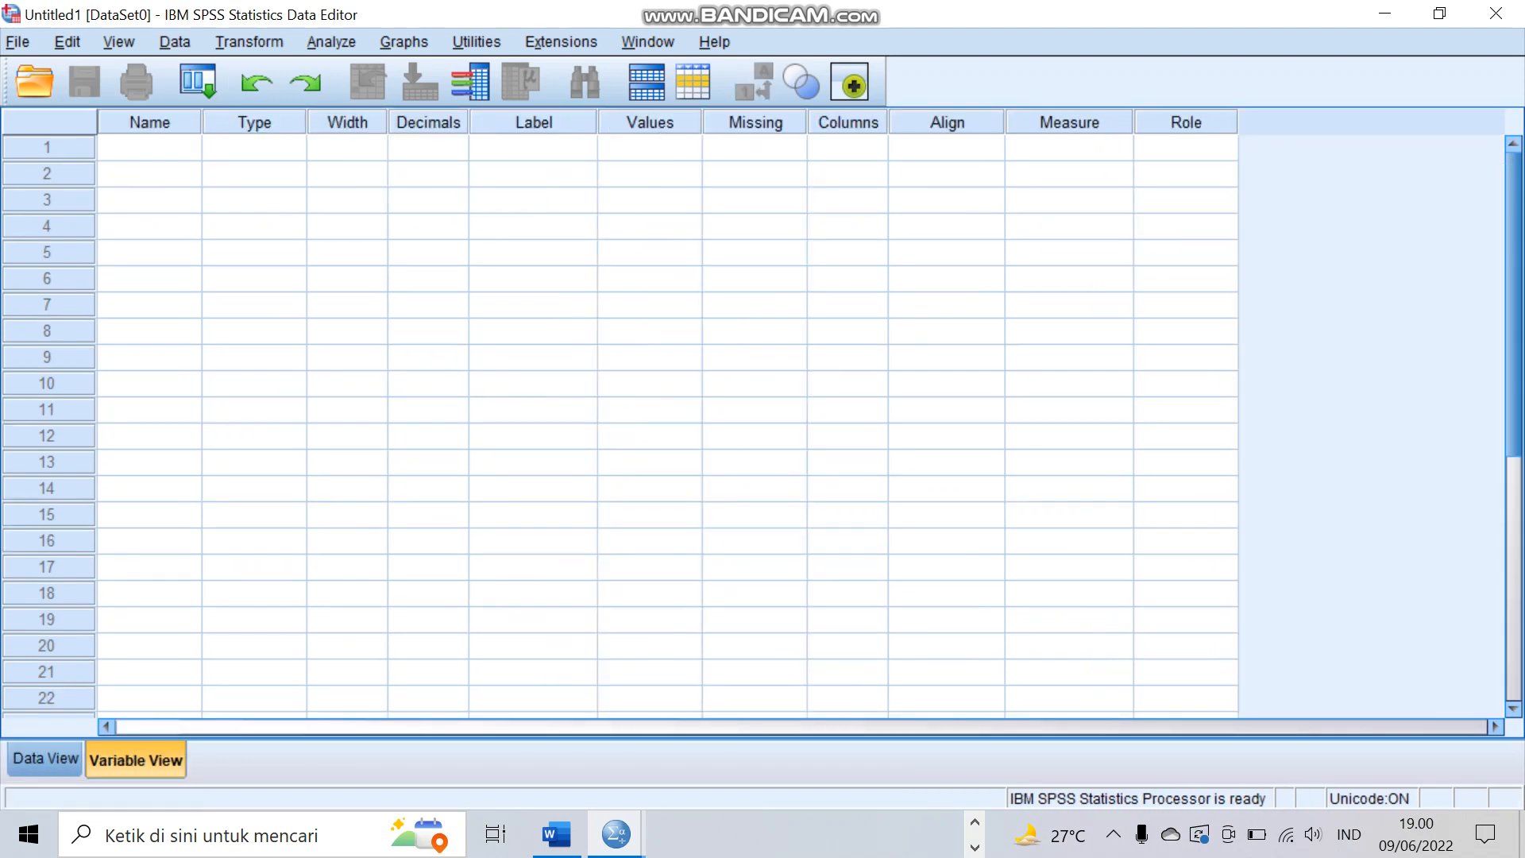
pyautogui.click(149, 148)
pyautogui.write('n')
pyautogui.press('BackSpace')
pyautogui.write('nilai')
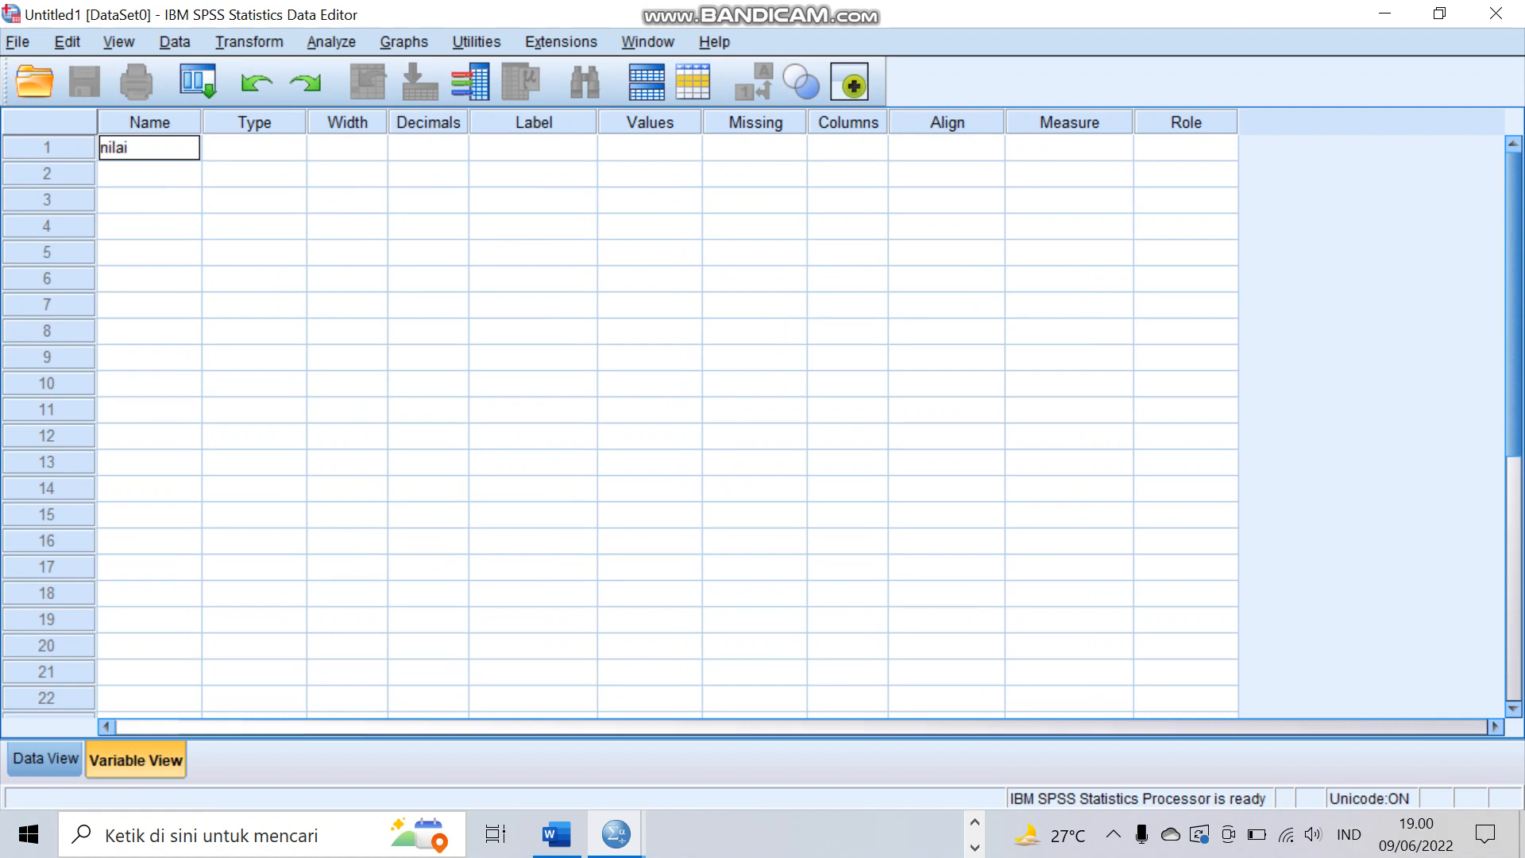
pyautogui.press('Return')
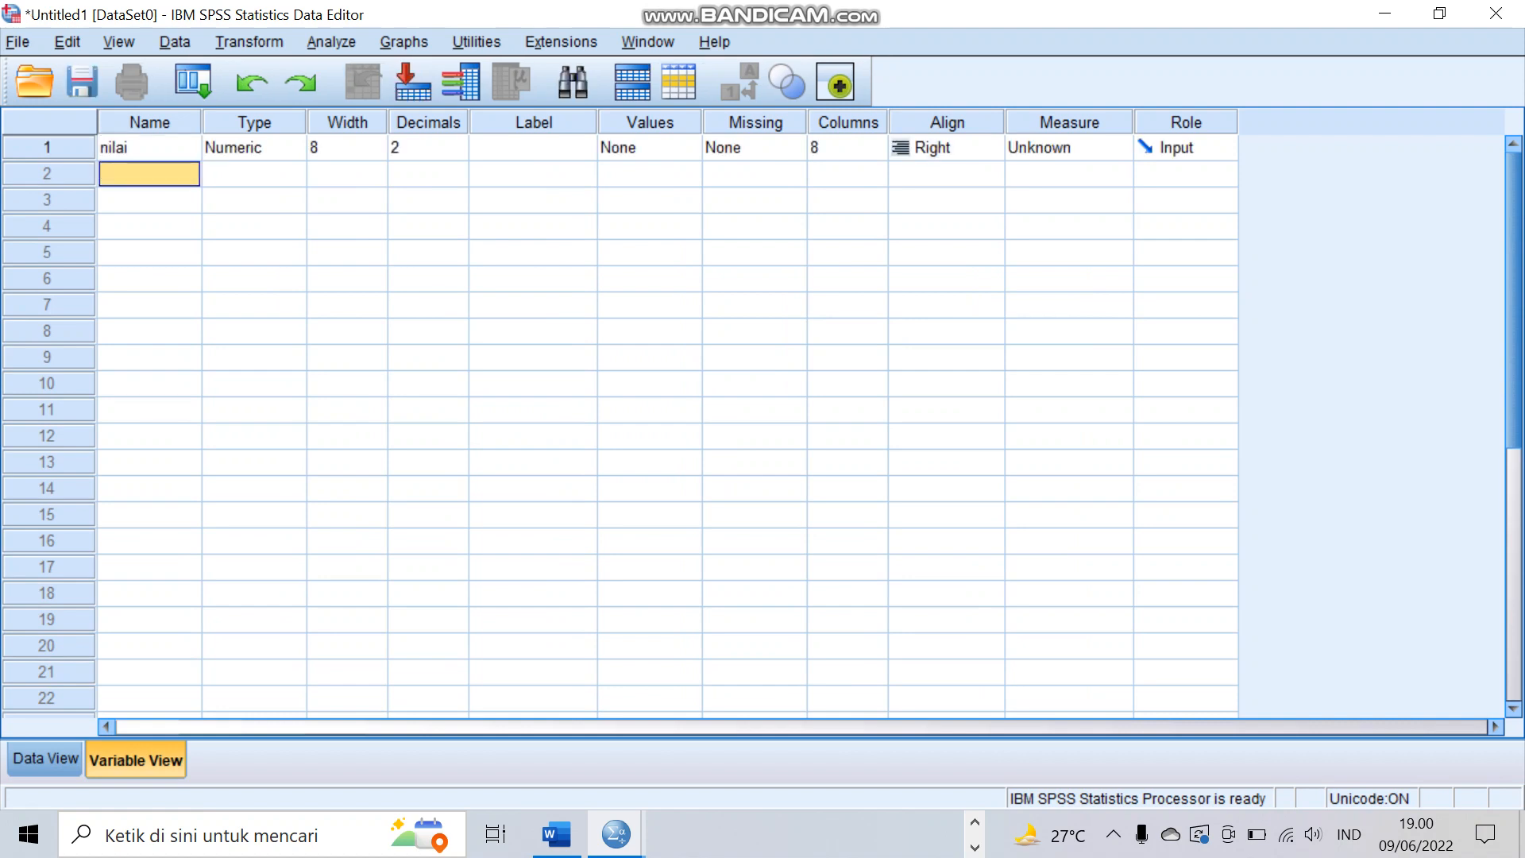
pyautogui.click(1070, 148)
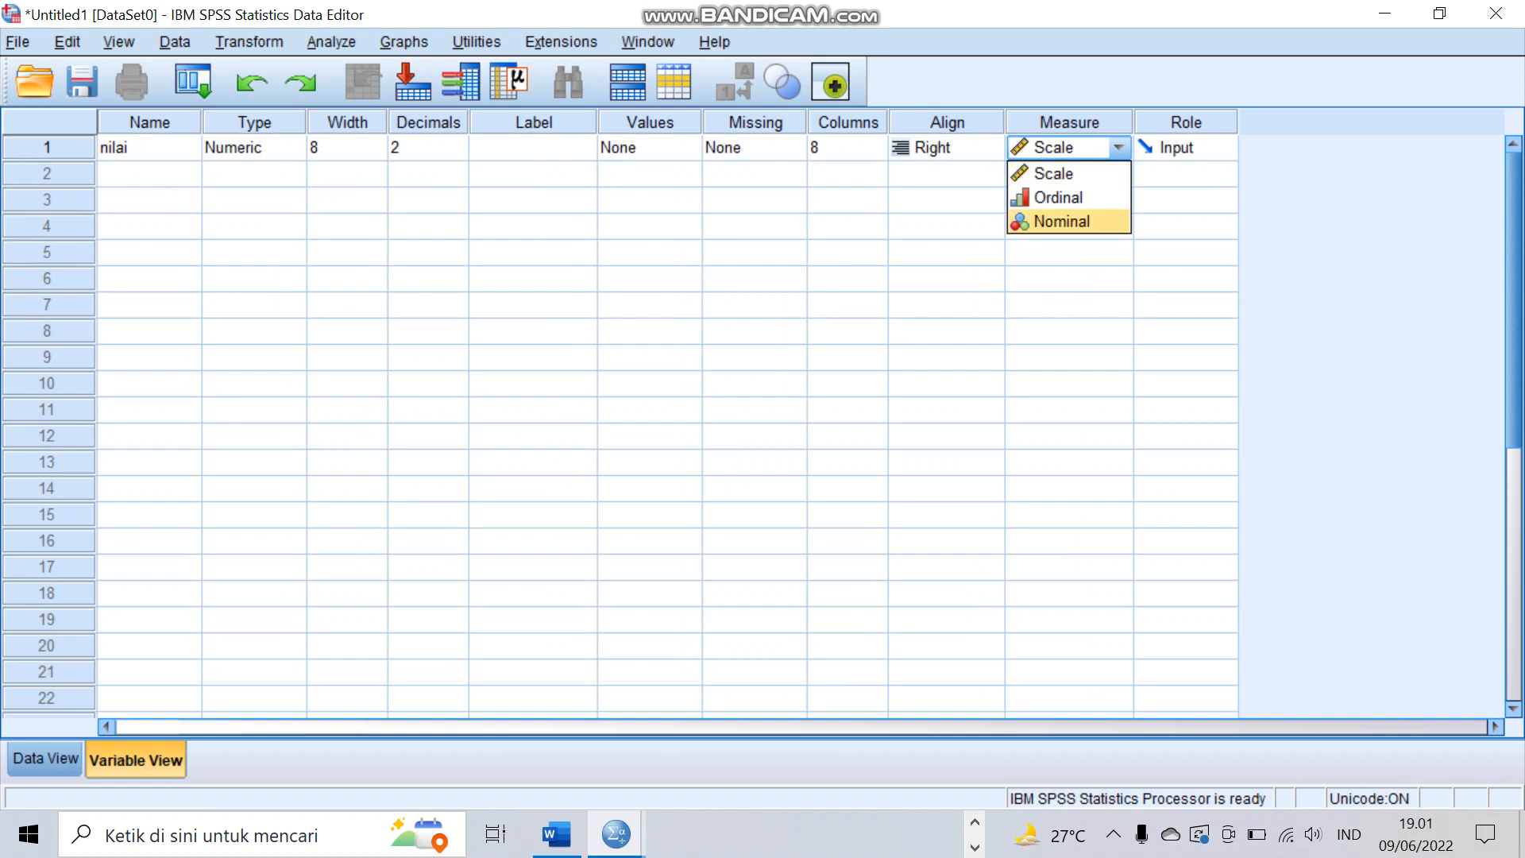
pyautogui.click(1069, 174)
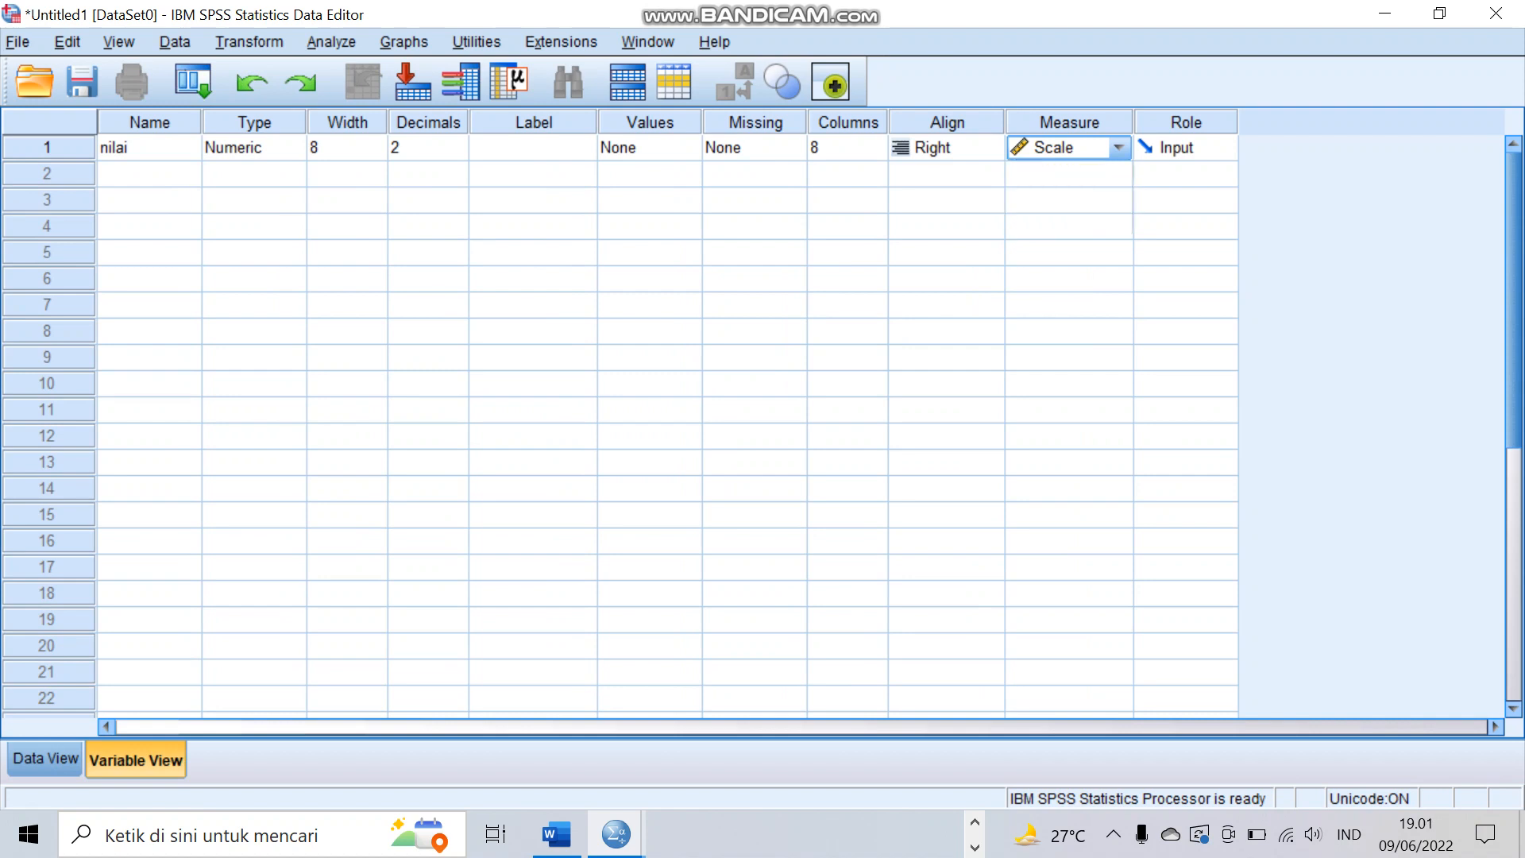
# - Enter the scores 65, 89, 89, 88, 73, 82, 67, 85, 77, 76, 94, 88, 85, 76, 94 and 87 in the nilai column
pyautogui.click(45, 759)
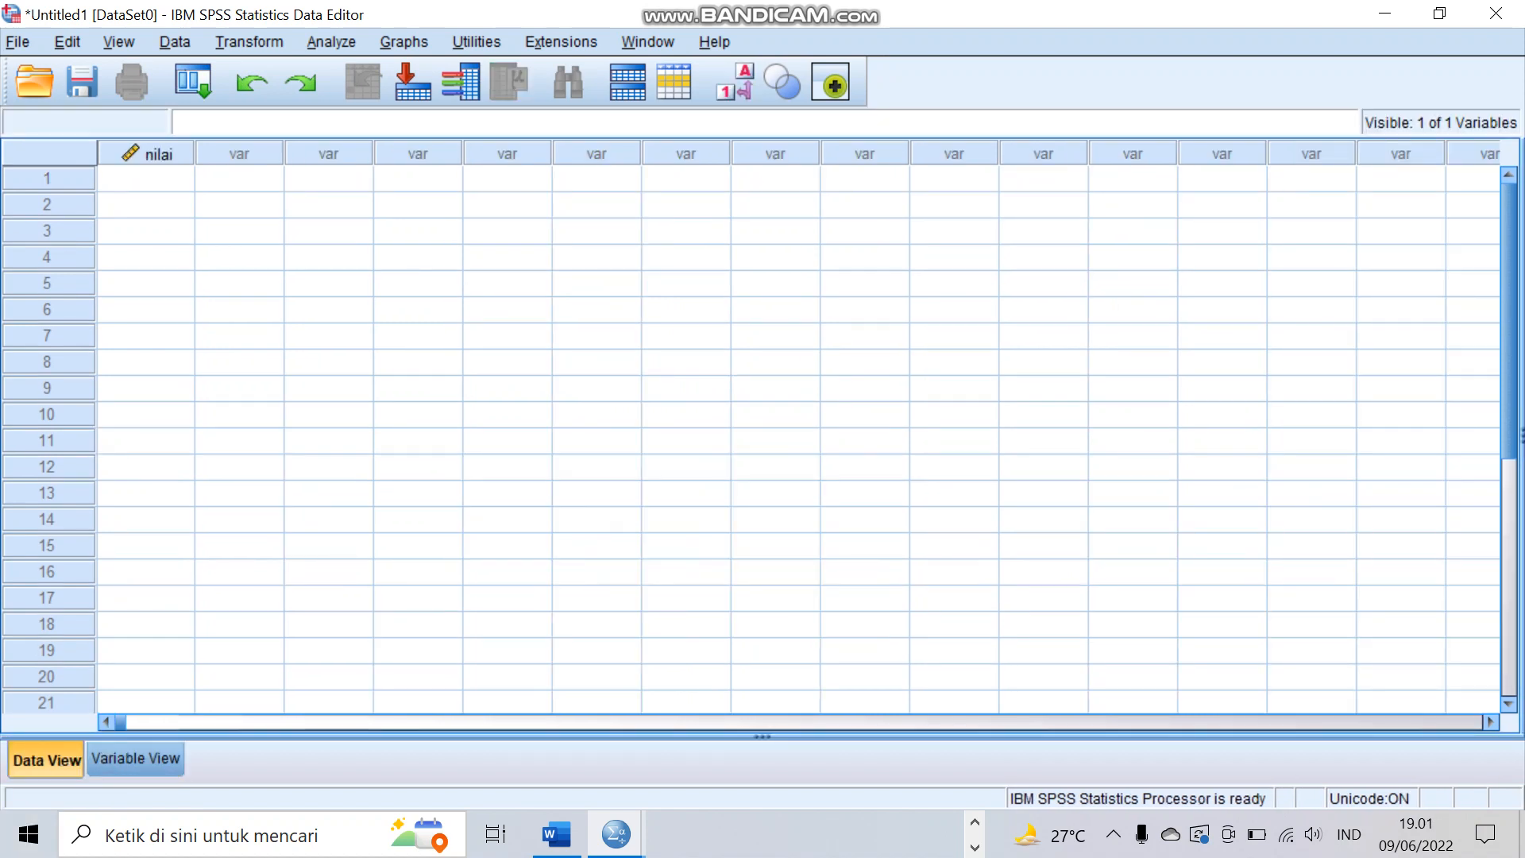
pyautogui.click(146, 179)
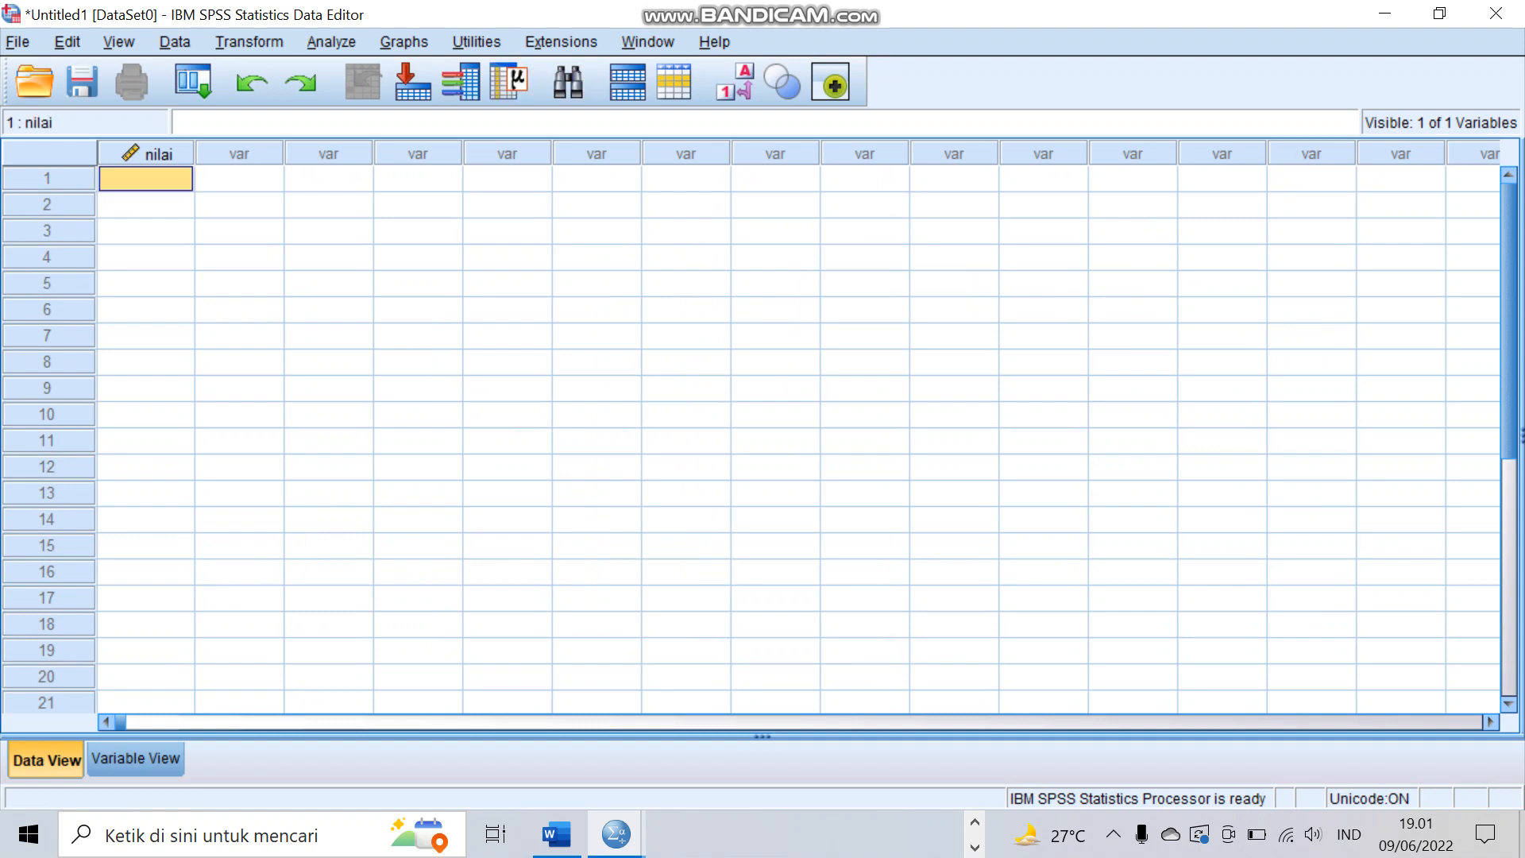
pyautogui.write('65,00 89,00 89,00 88,00 73,00 82,00 67,00 85,00 77,00 76,00 94,00 88,00 85,00 76,00 94,00 87,00')
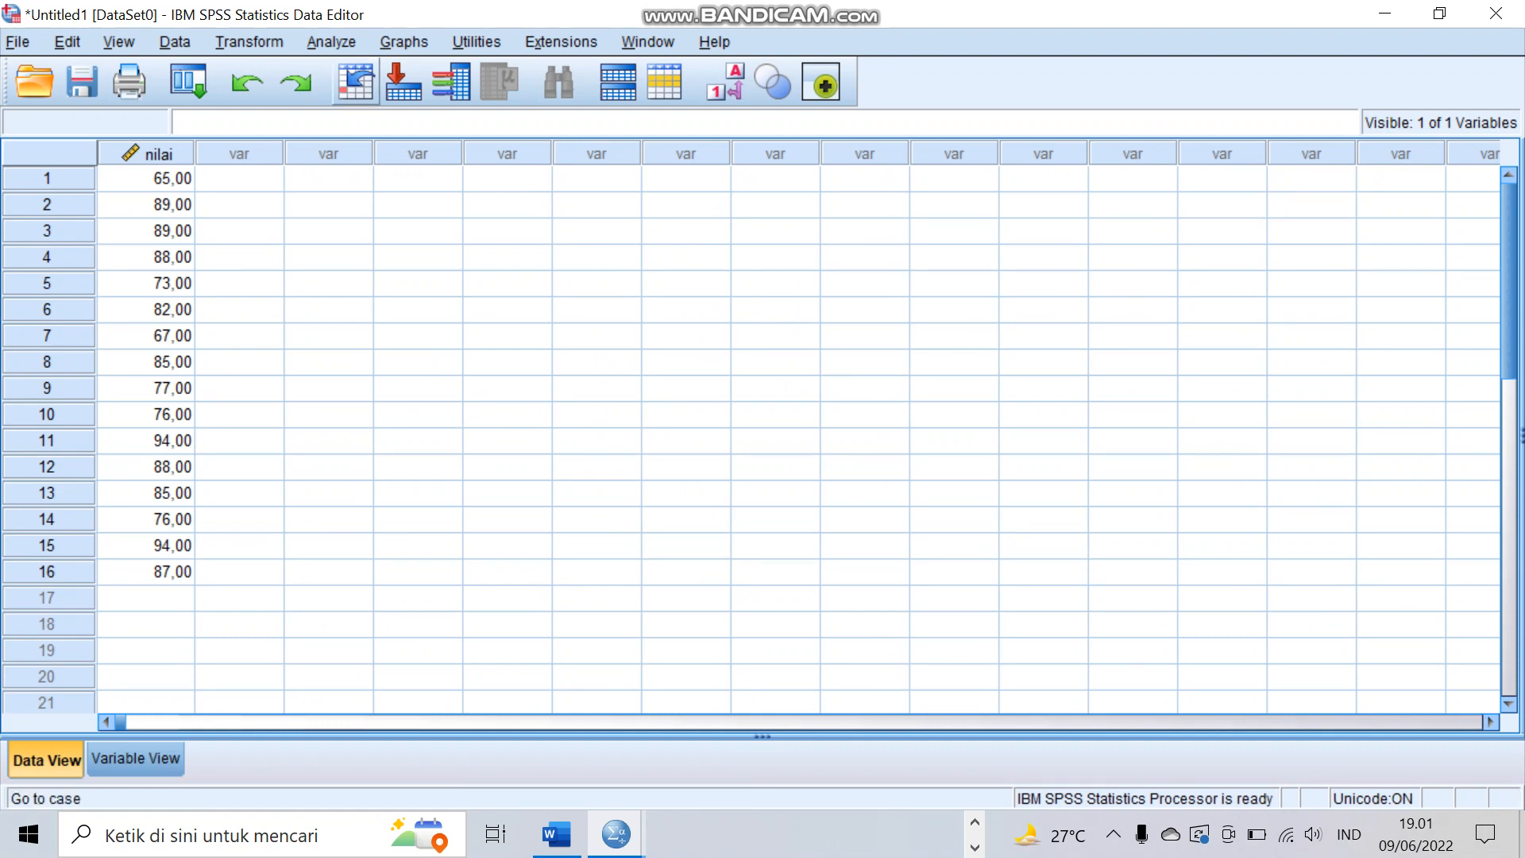
# - Run Explore with nilai as the dependent variable and normality plots with tests enabled, and examine the Tests of Normality table
pyautogui.click(332, 42)
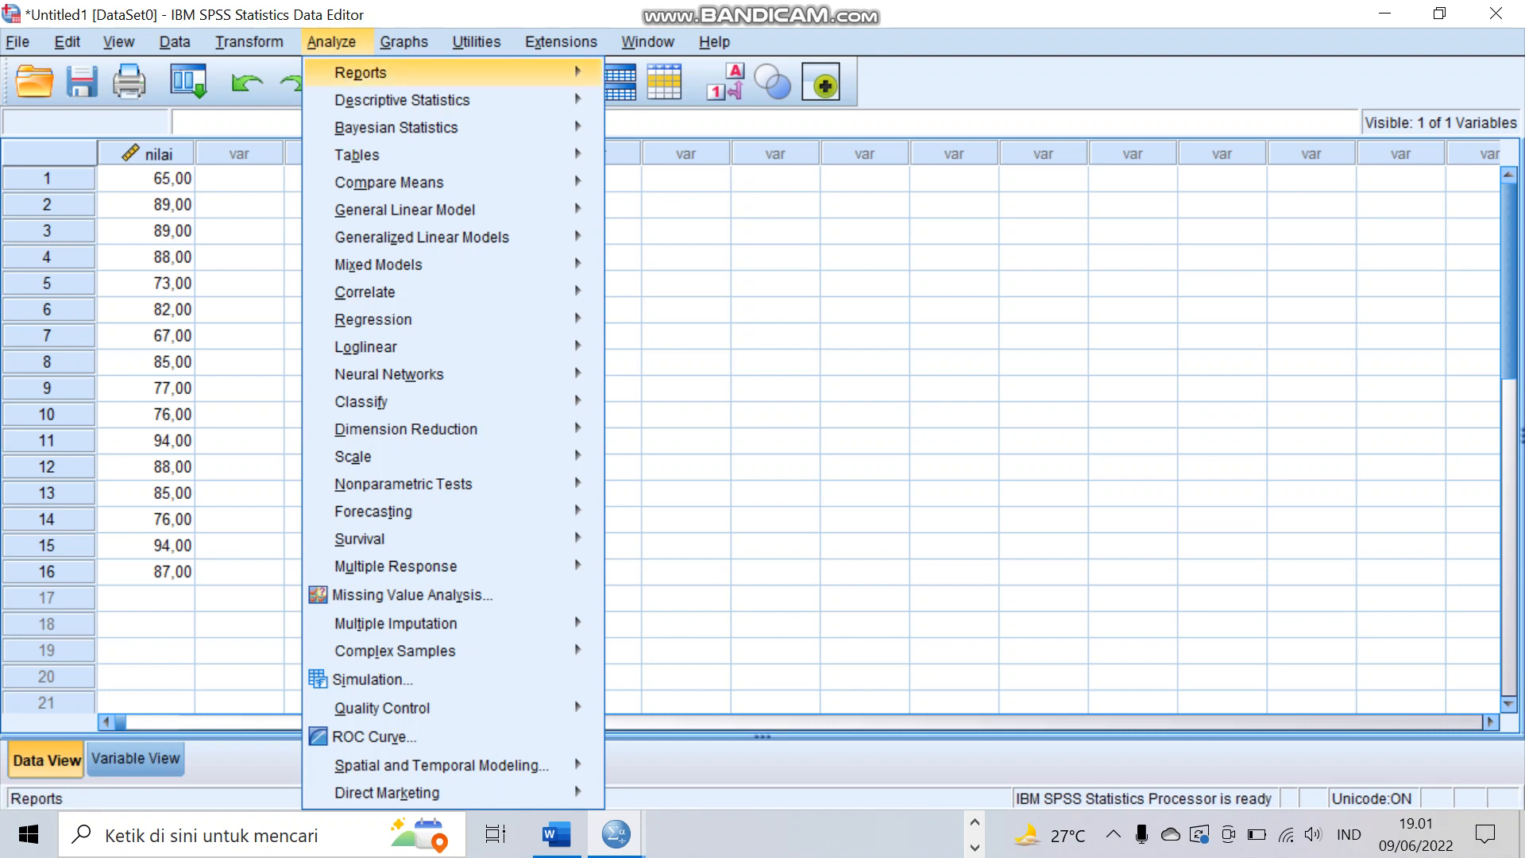
pyautogui.moveTo(402, 100)
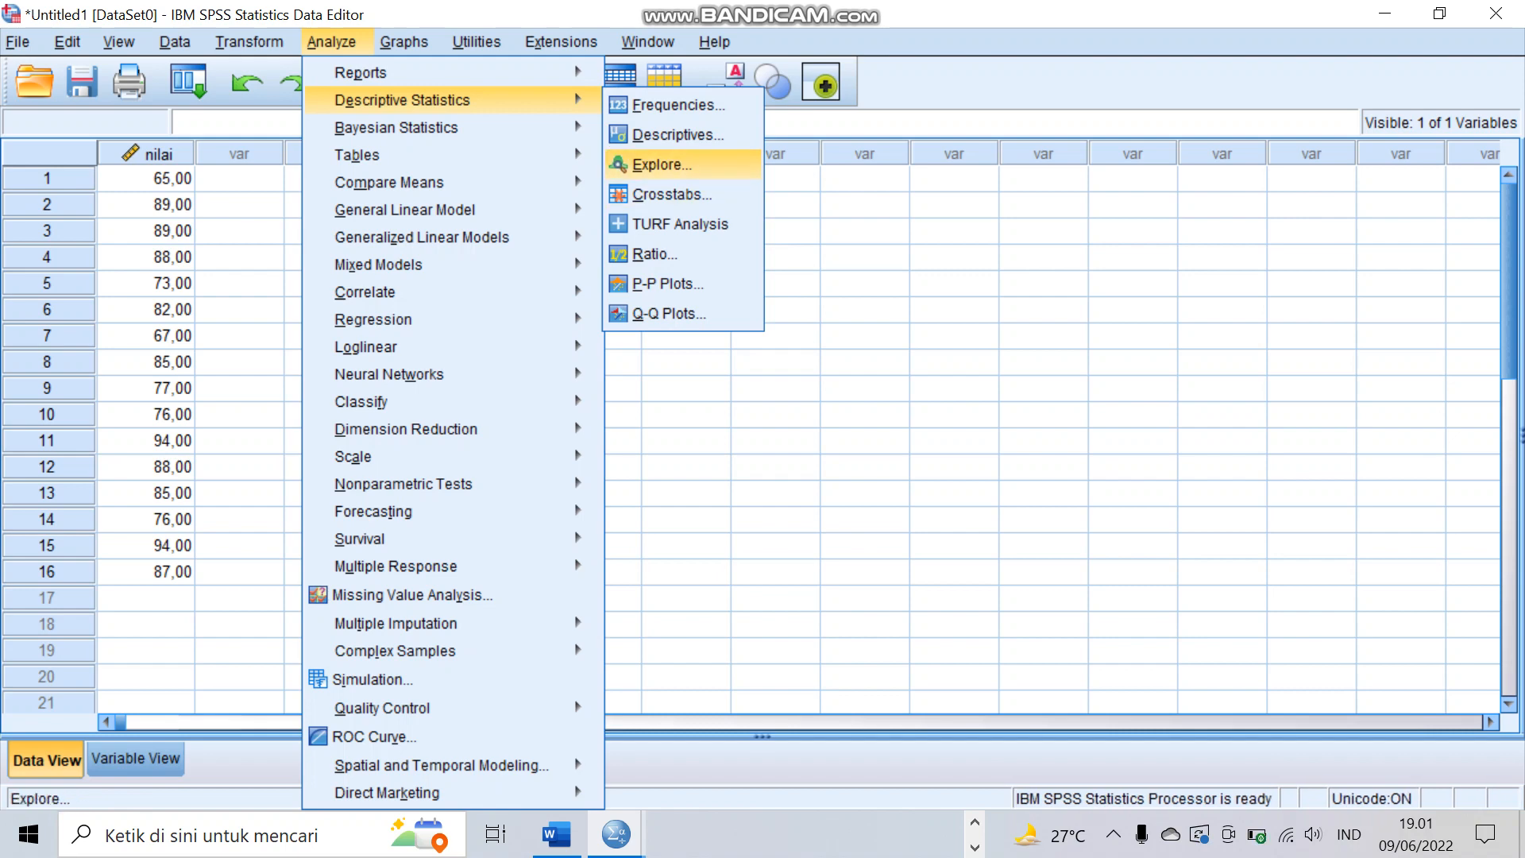
pyautogui.click(661, 164)
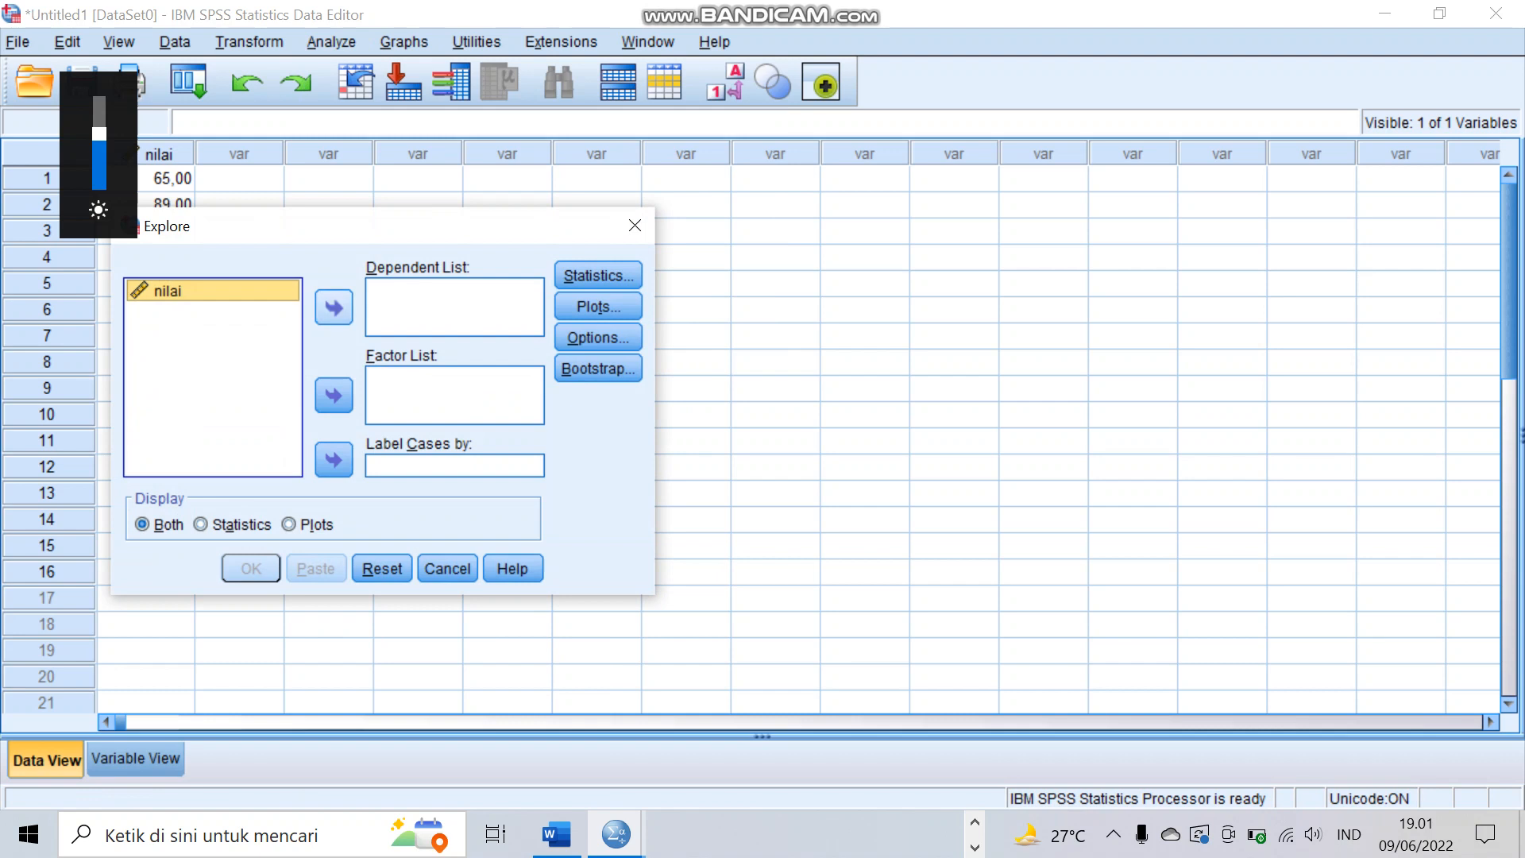
pyautogui.click(334, 307)
pyautogui.click(598, 307)
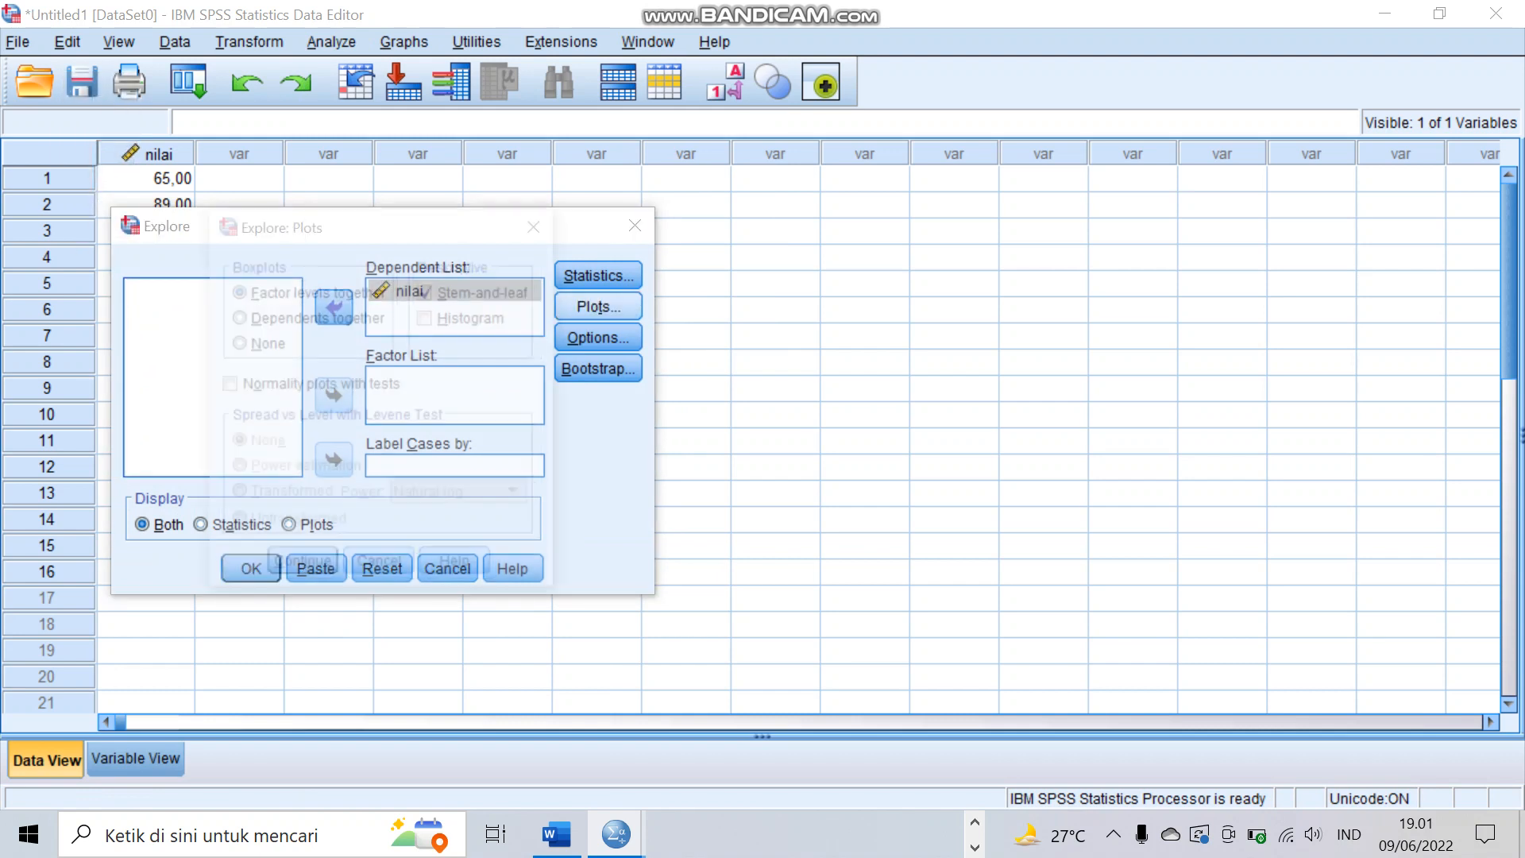
pyautogui.click(228, 386)
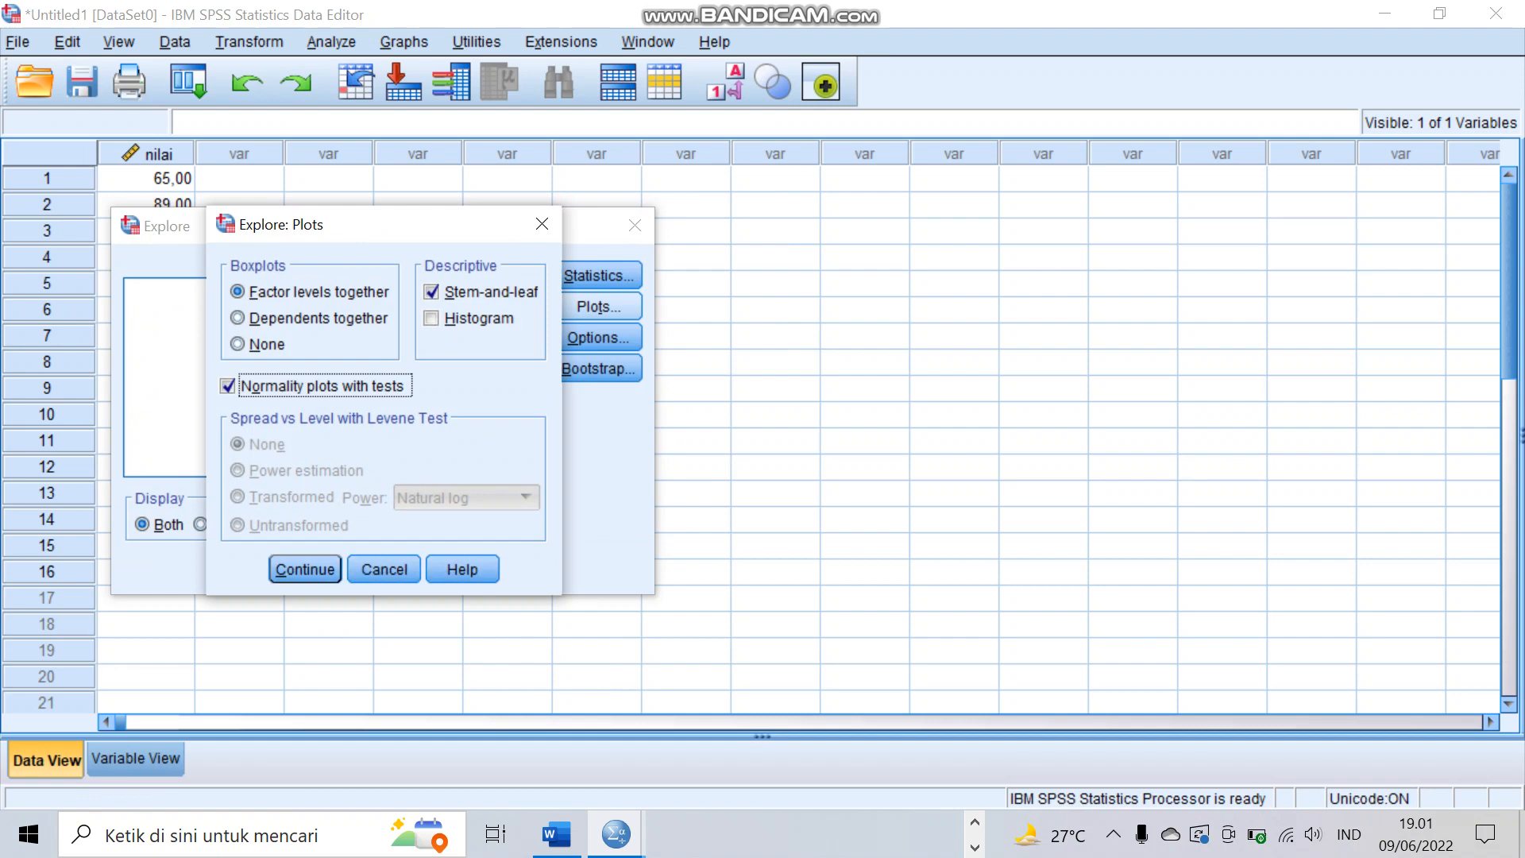
pyautogui.click(305, 569)
pyautogui.click(251, 569)
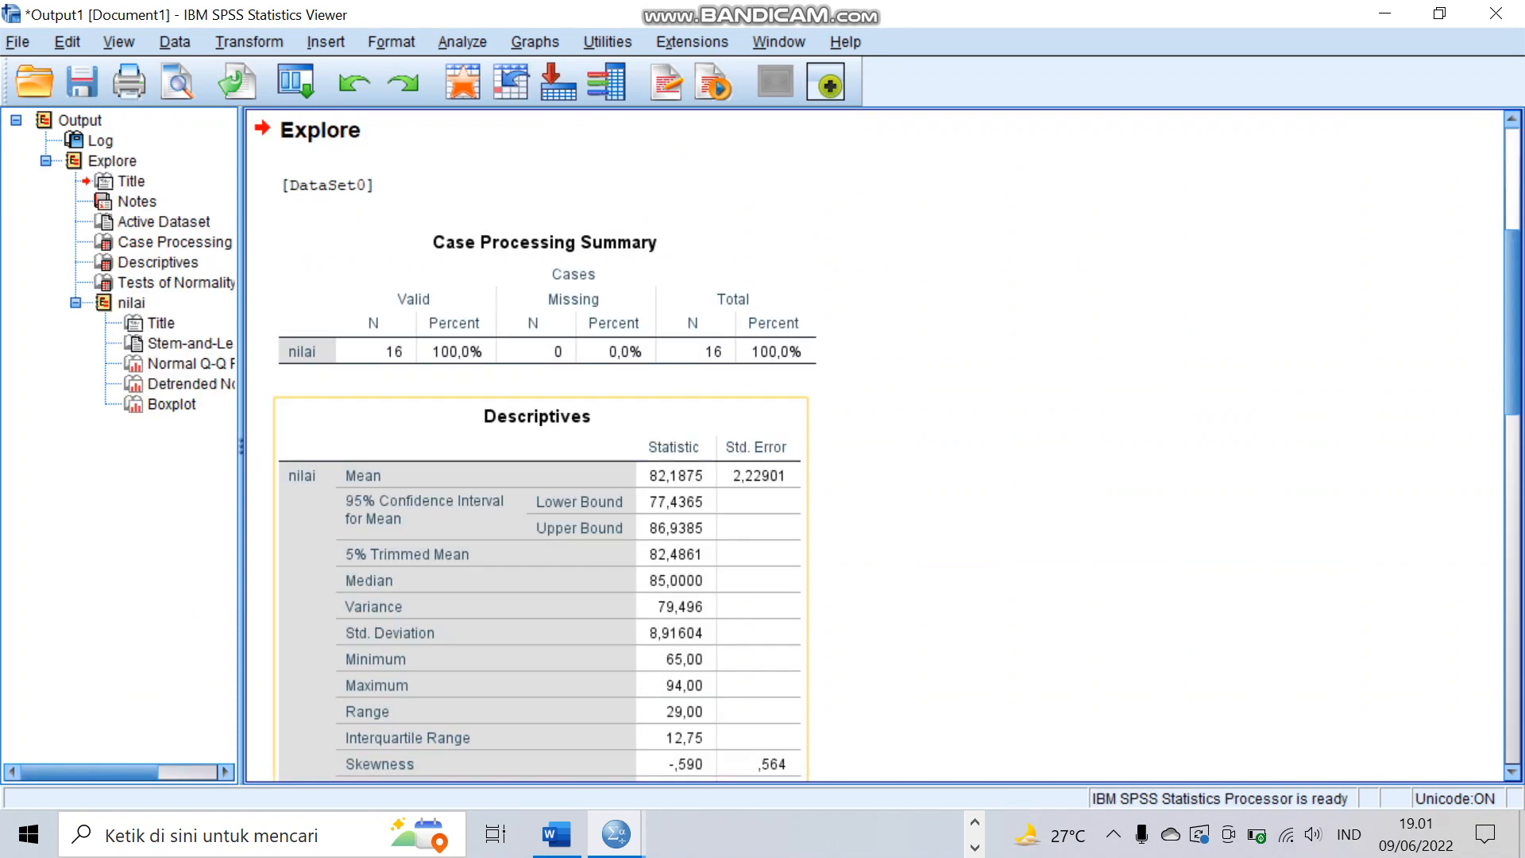
pyautogui.scroll(-5, 873, 444)
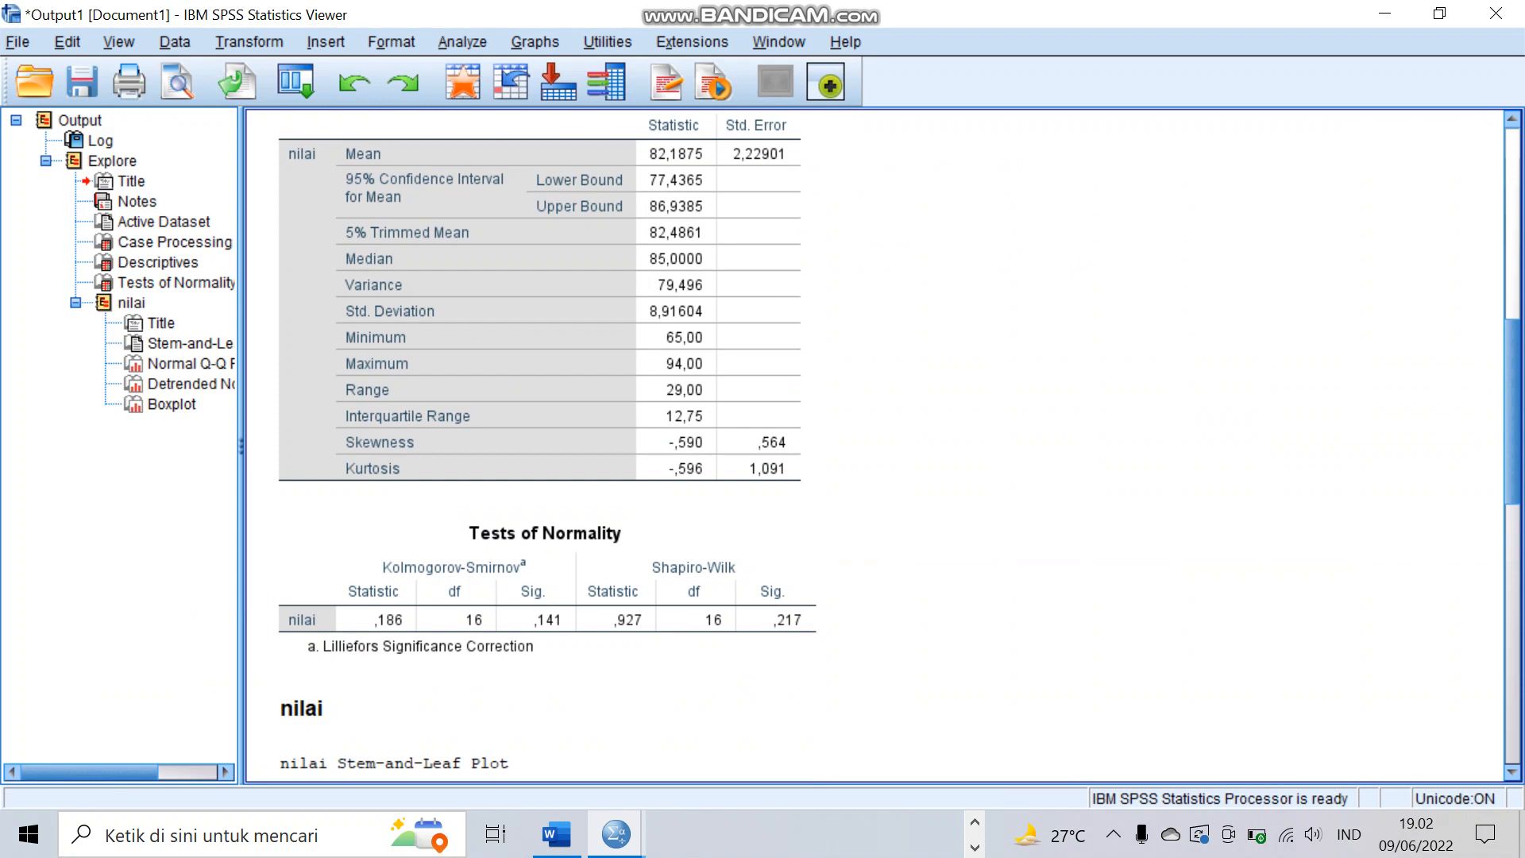
pyautogui.scroll(-3, 873, 445)
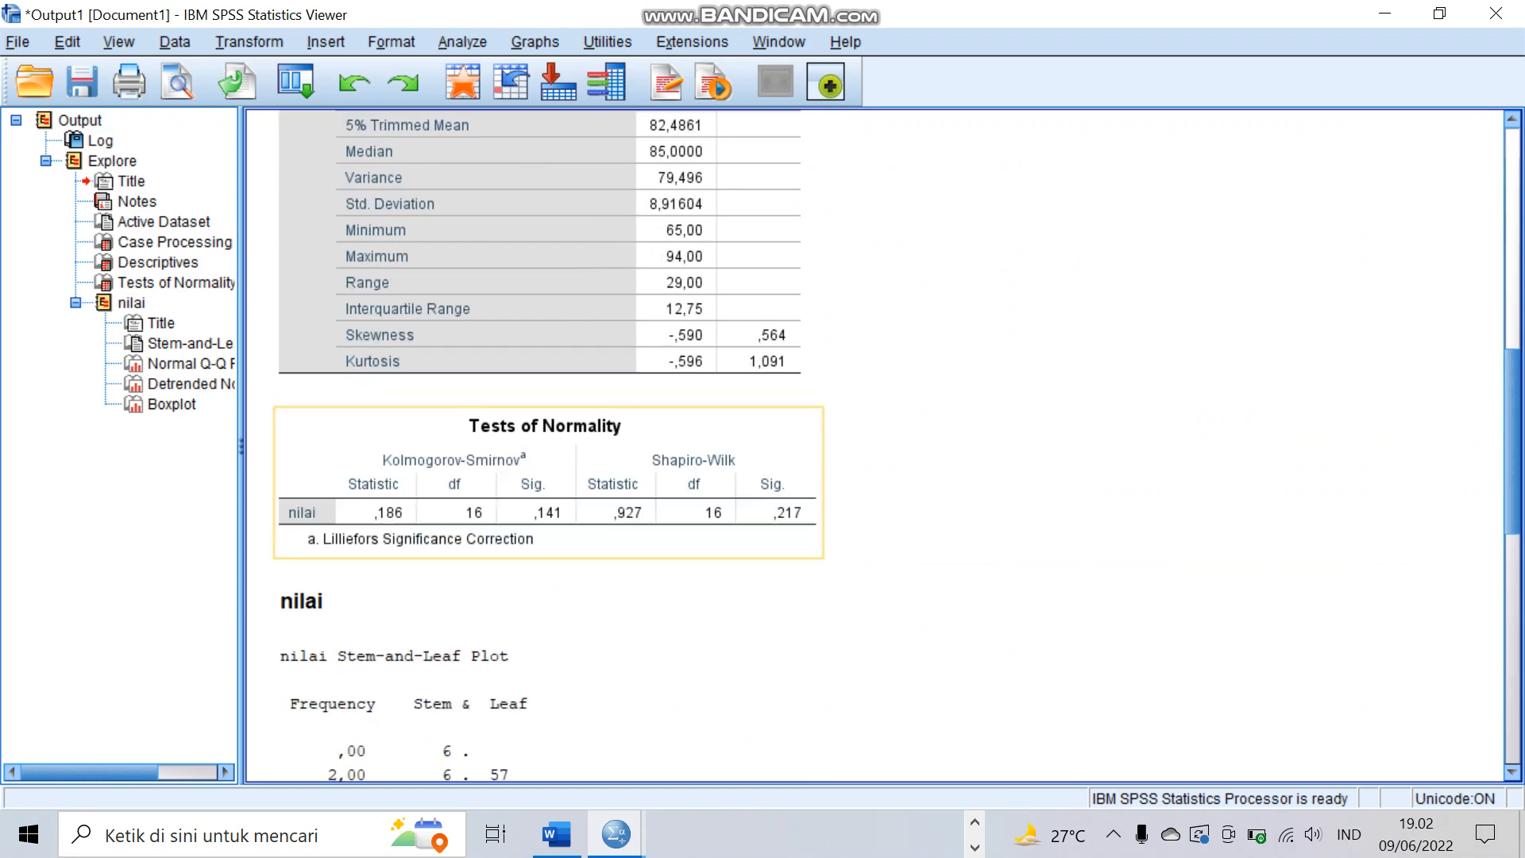
# - Return to the Data Editor, run a One-Sample T Test on nilai with test value 70, and select the One-Sample Test output table
pyautogui.moveTo(615, 834)
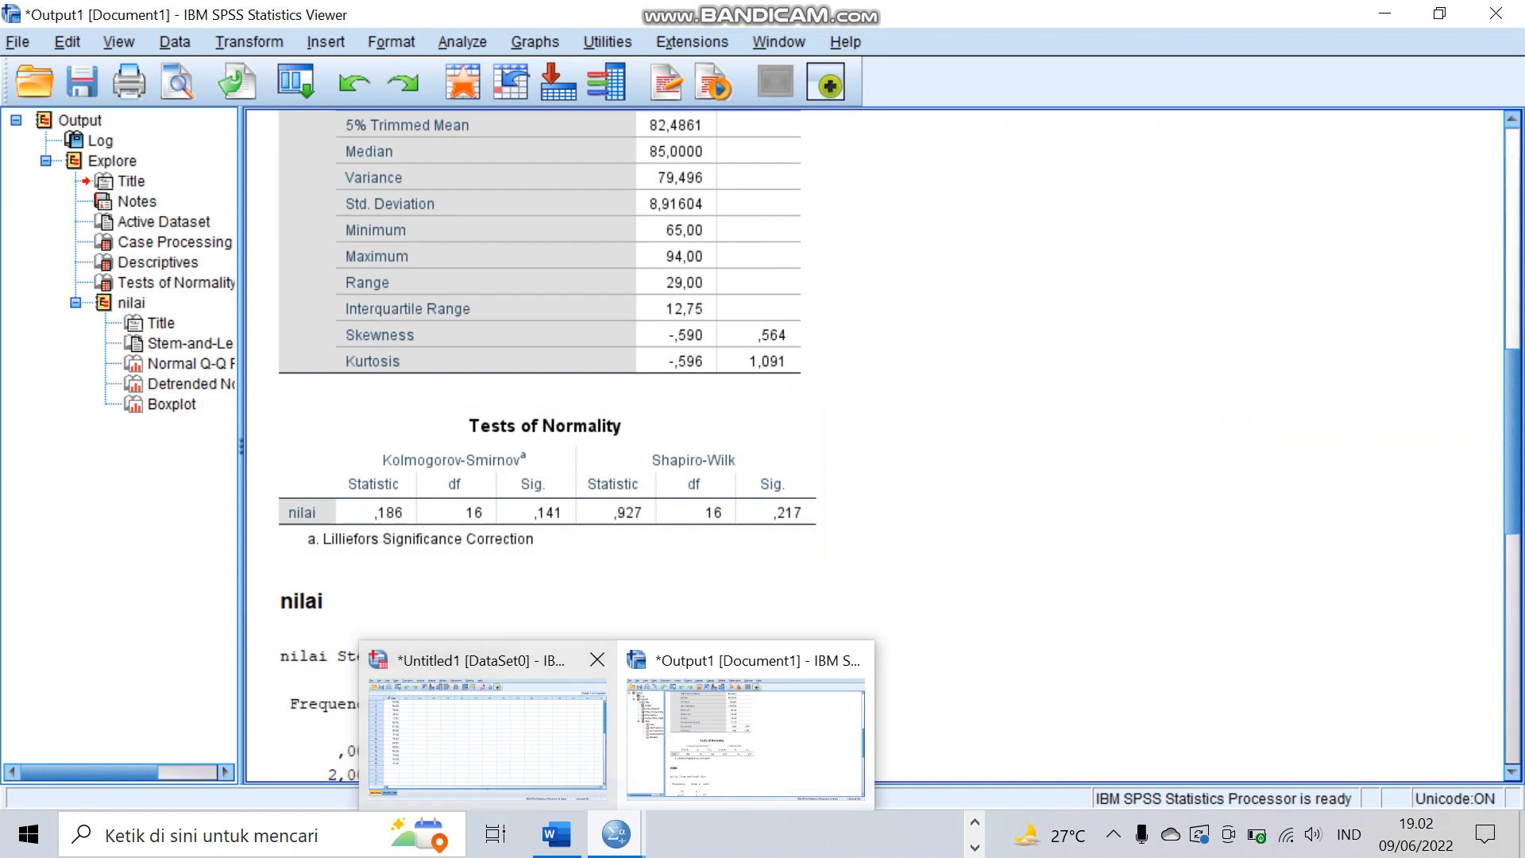
pyautogui.click(487, 731)
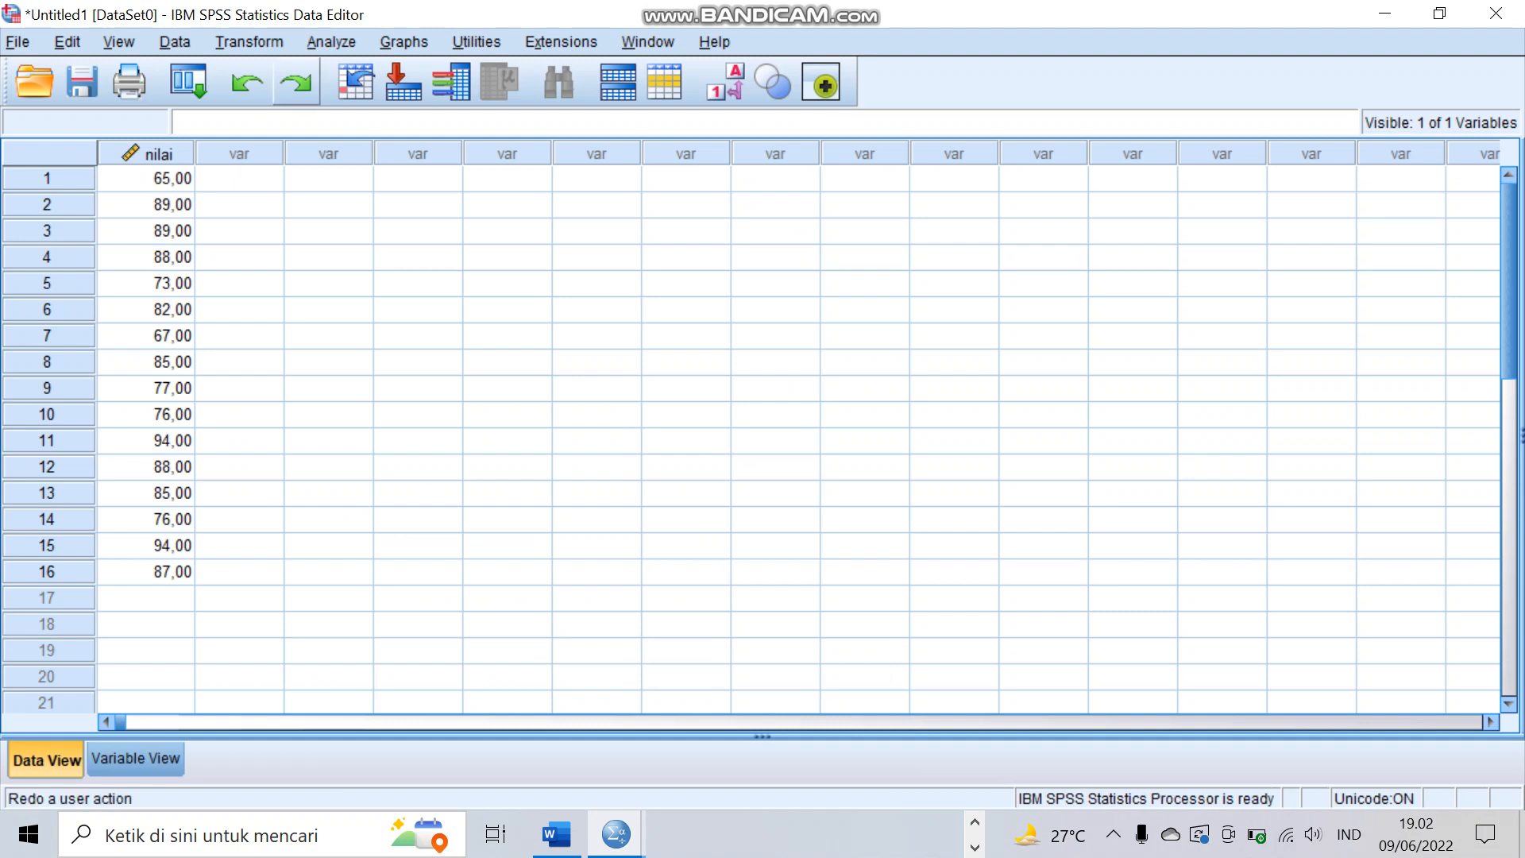
pyautogui.click(332, 42)
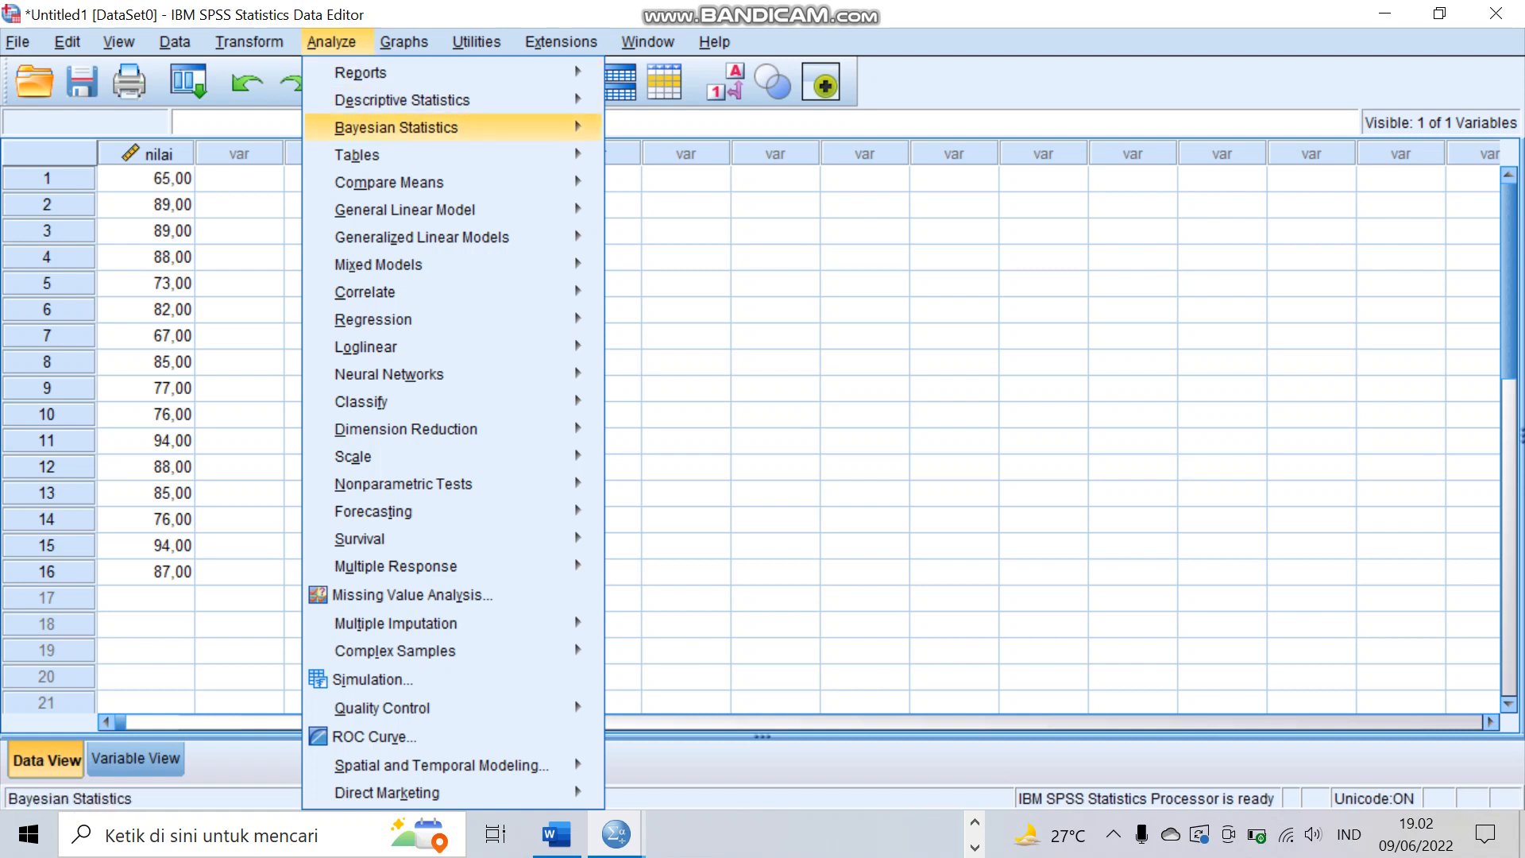
pyautogui.moveTo(390, 182)
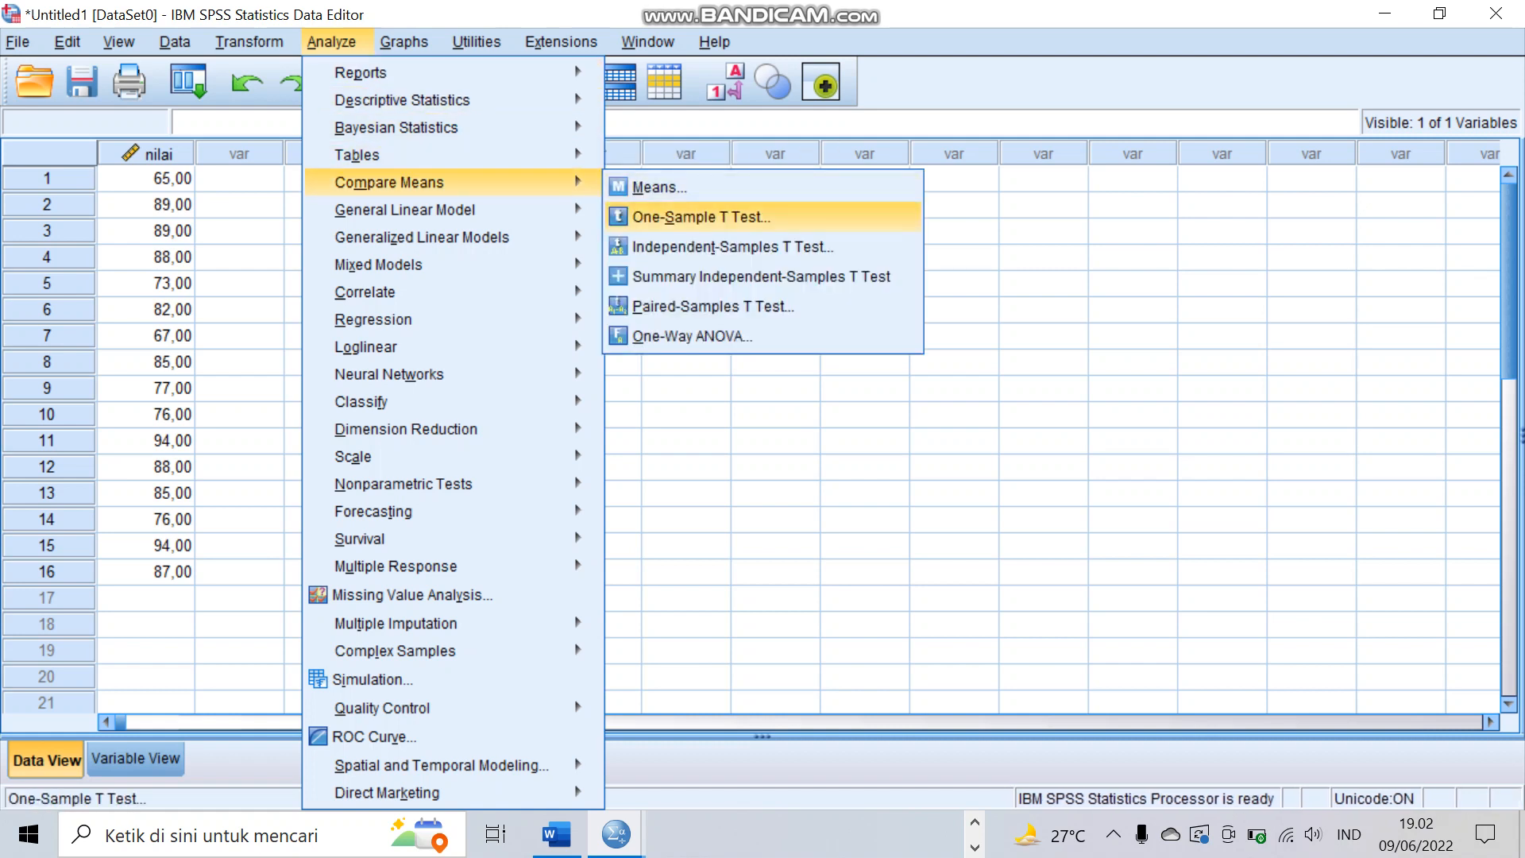
pyautogui.click(699, 216)
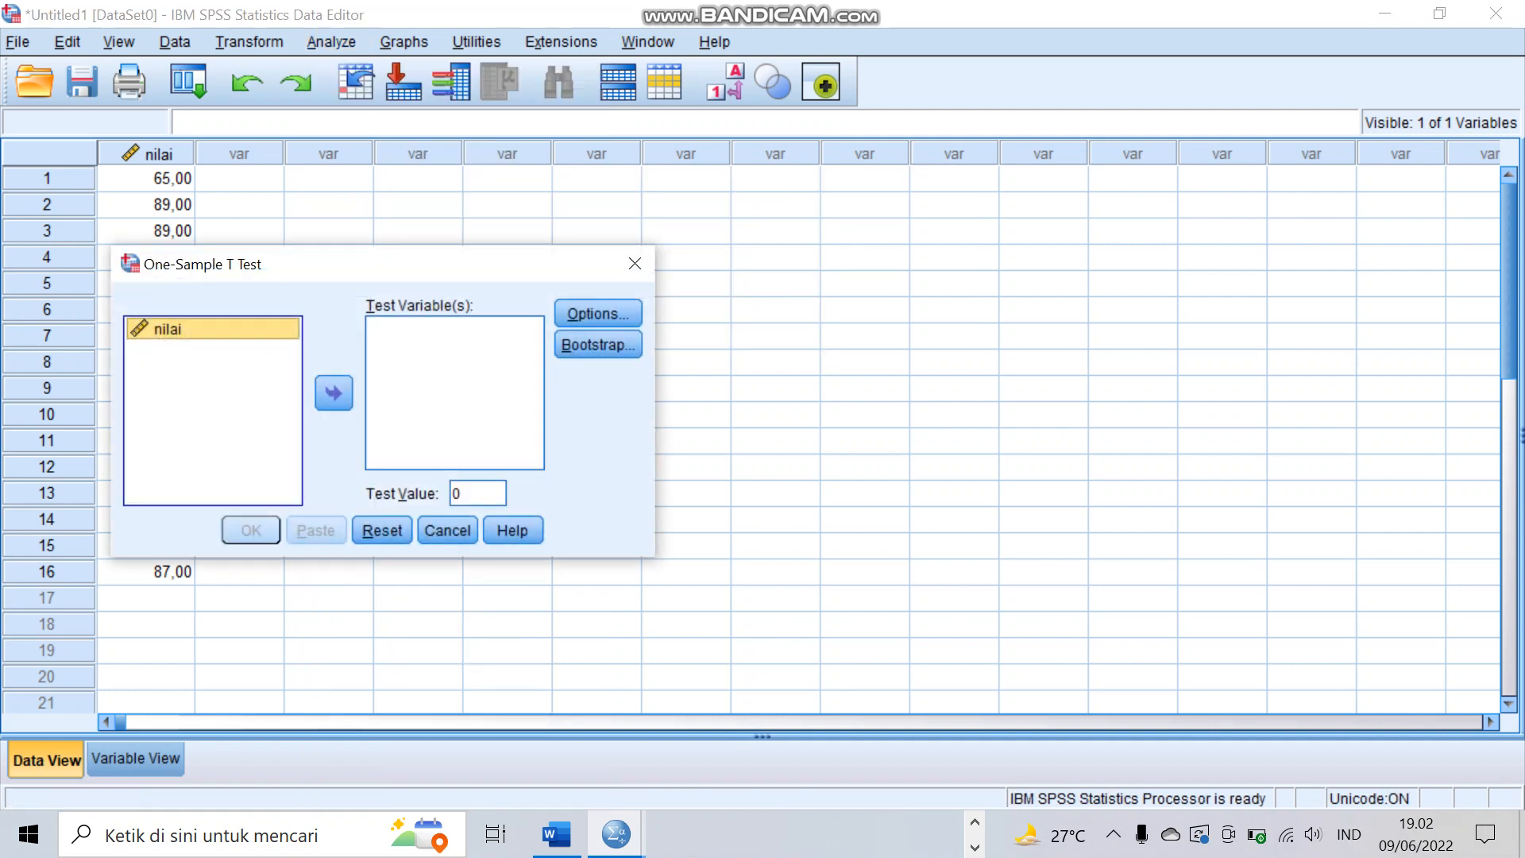
pyautogui.click(477, 493)
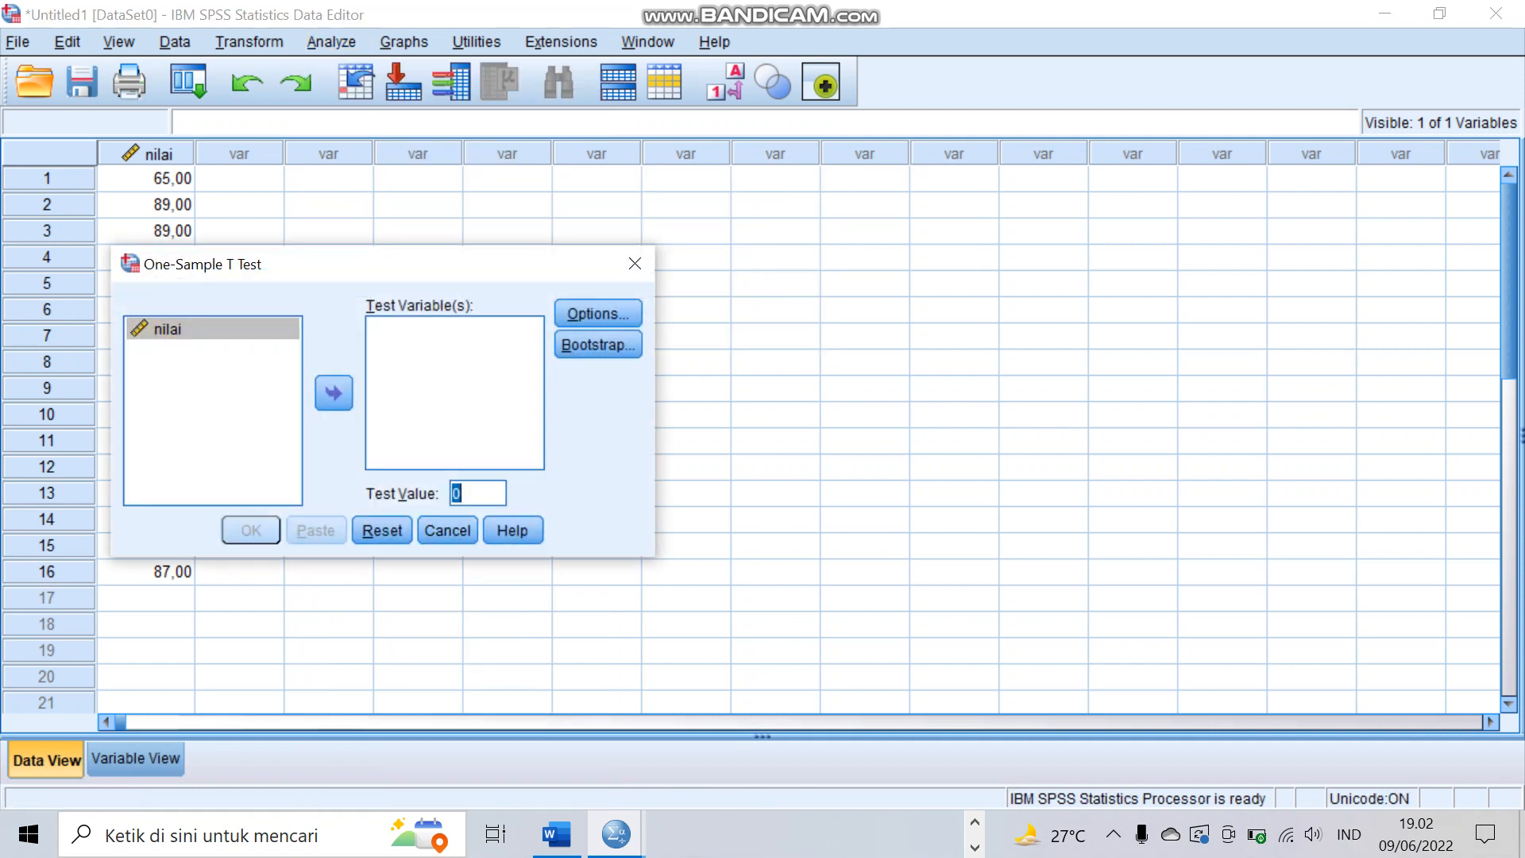
pyautogui.press('BackSpace')
pyautogui.write('70')
pyautogui.click(333, 392)
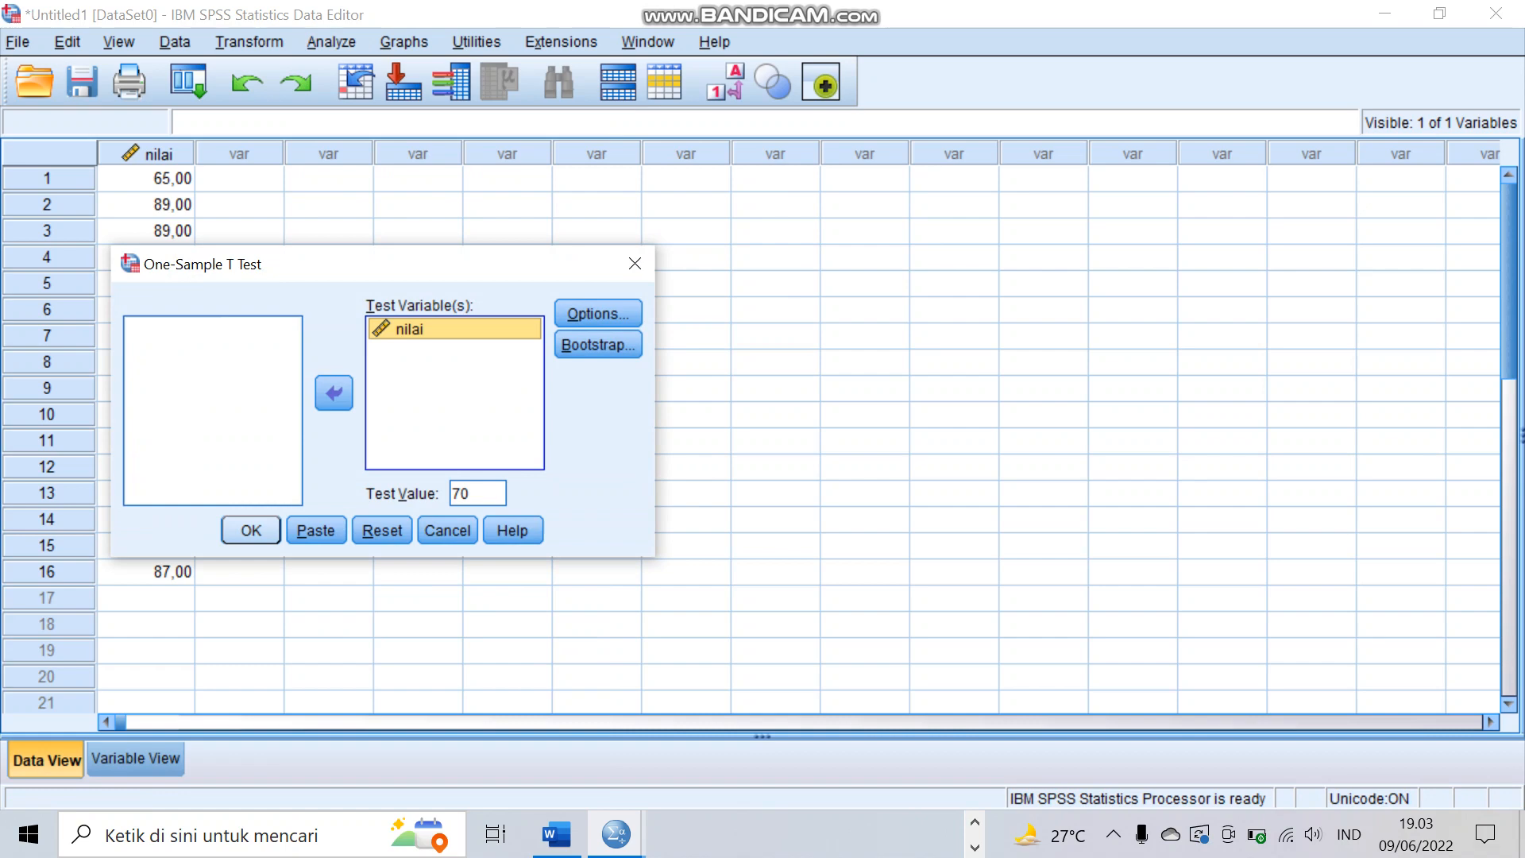
pyautogui.press('Return')
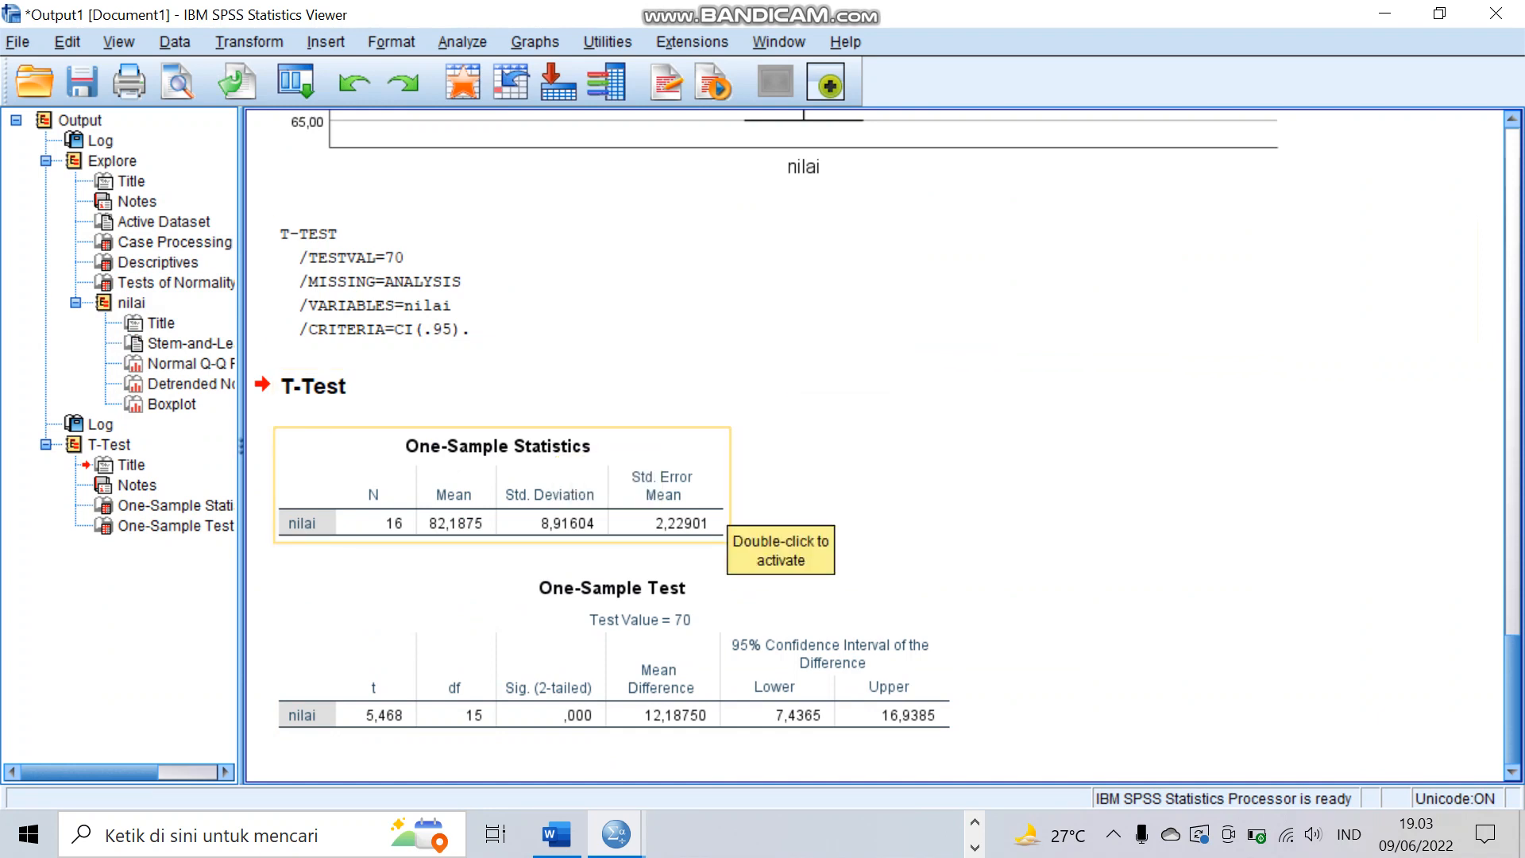
pyautogui.click(937, 636)
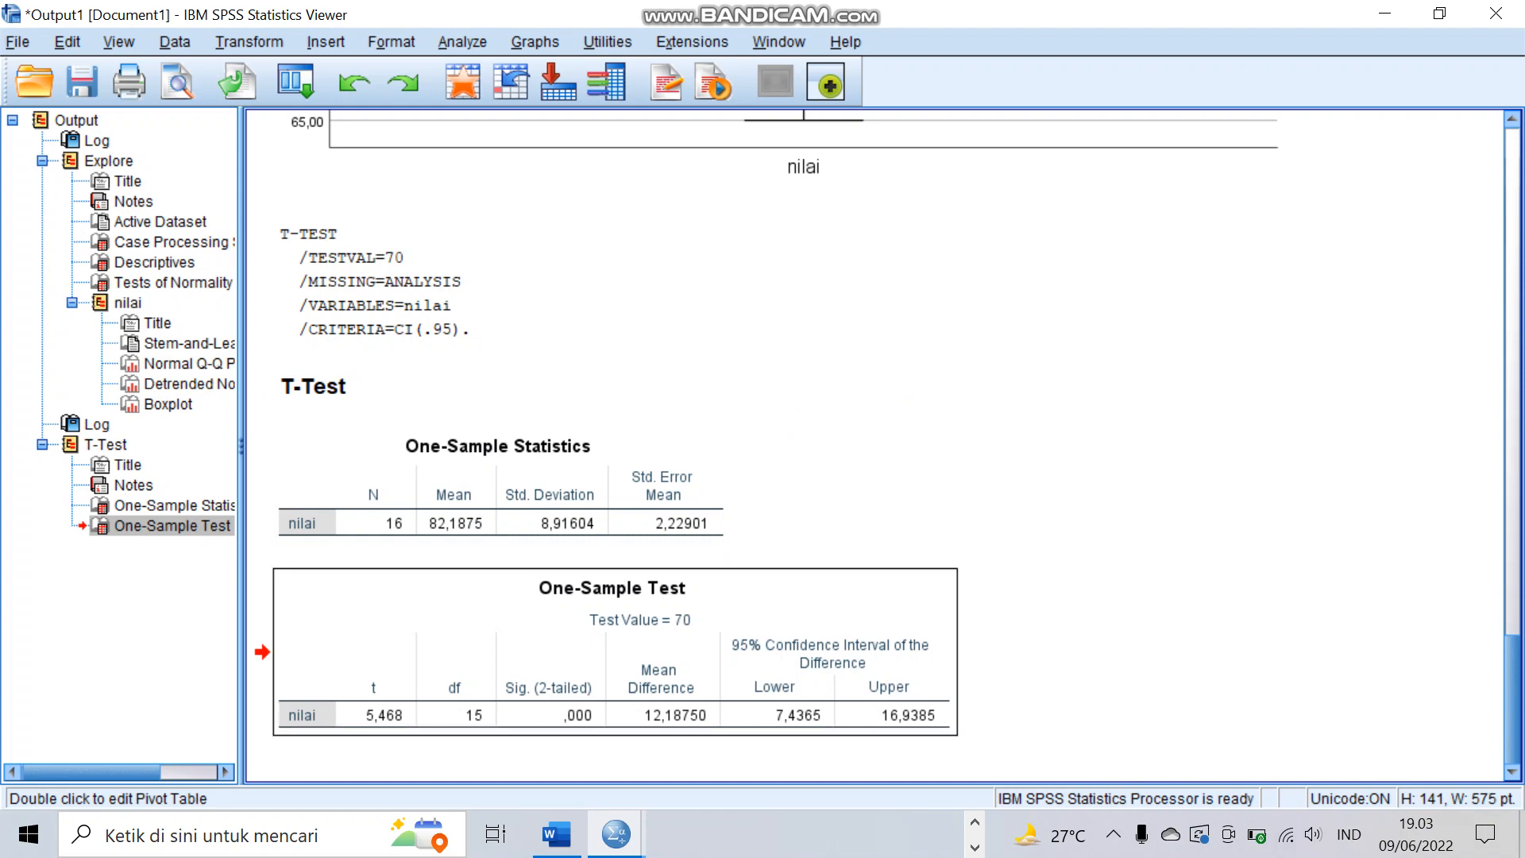
# - Switch to the Word document UAS Mumet and delete the comparison and conclusion beneath the T hitung decision rules
pyautogui.click(556, 834)
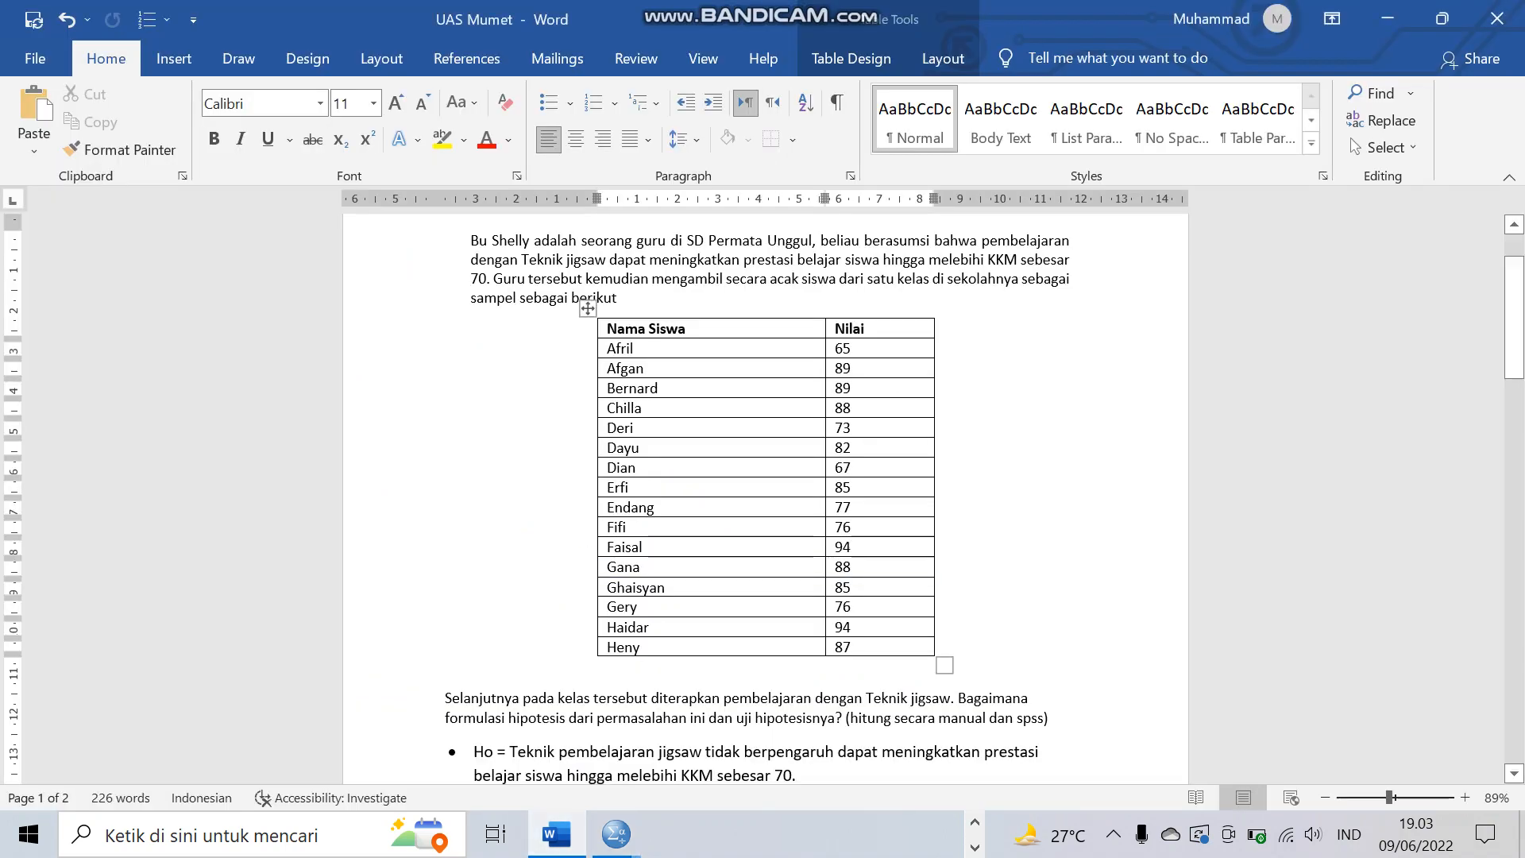
pyautogui.scroll(-3, 762, 476)
pyautogui.scroll(-6, 763, 476)
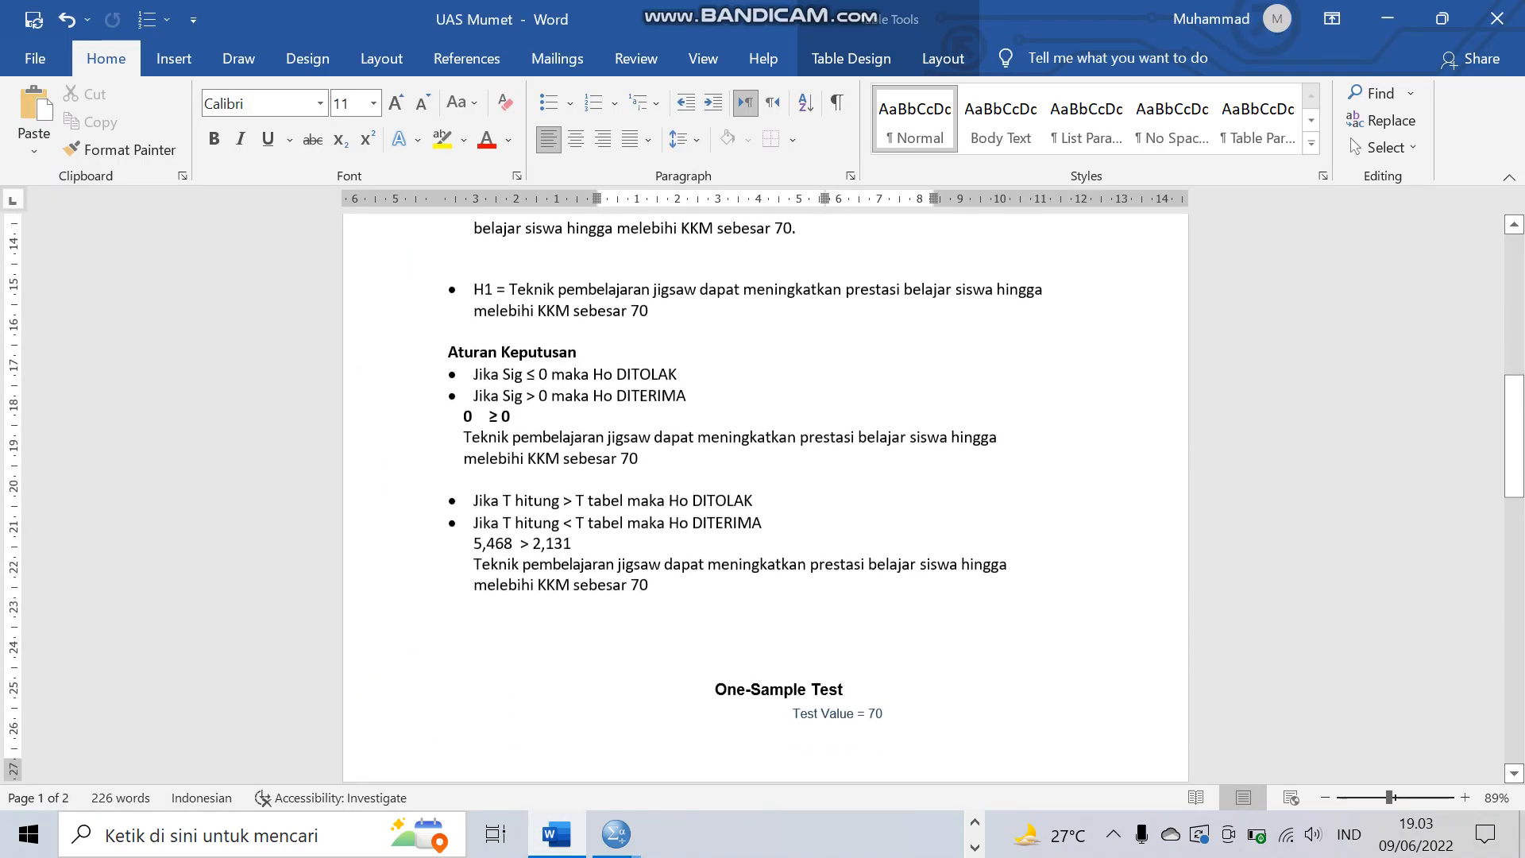
pyautogui.scroll(1, 762, 477)
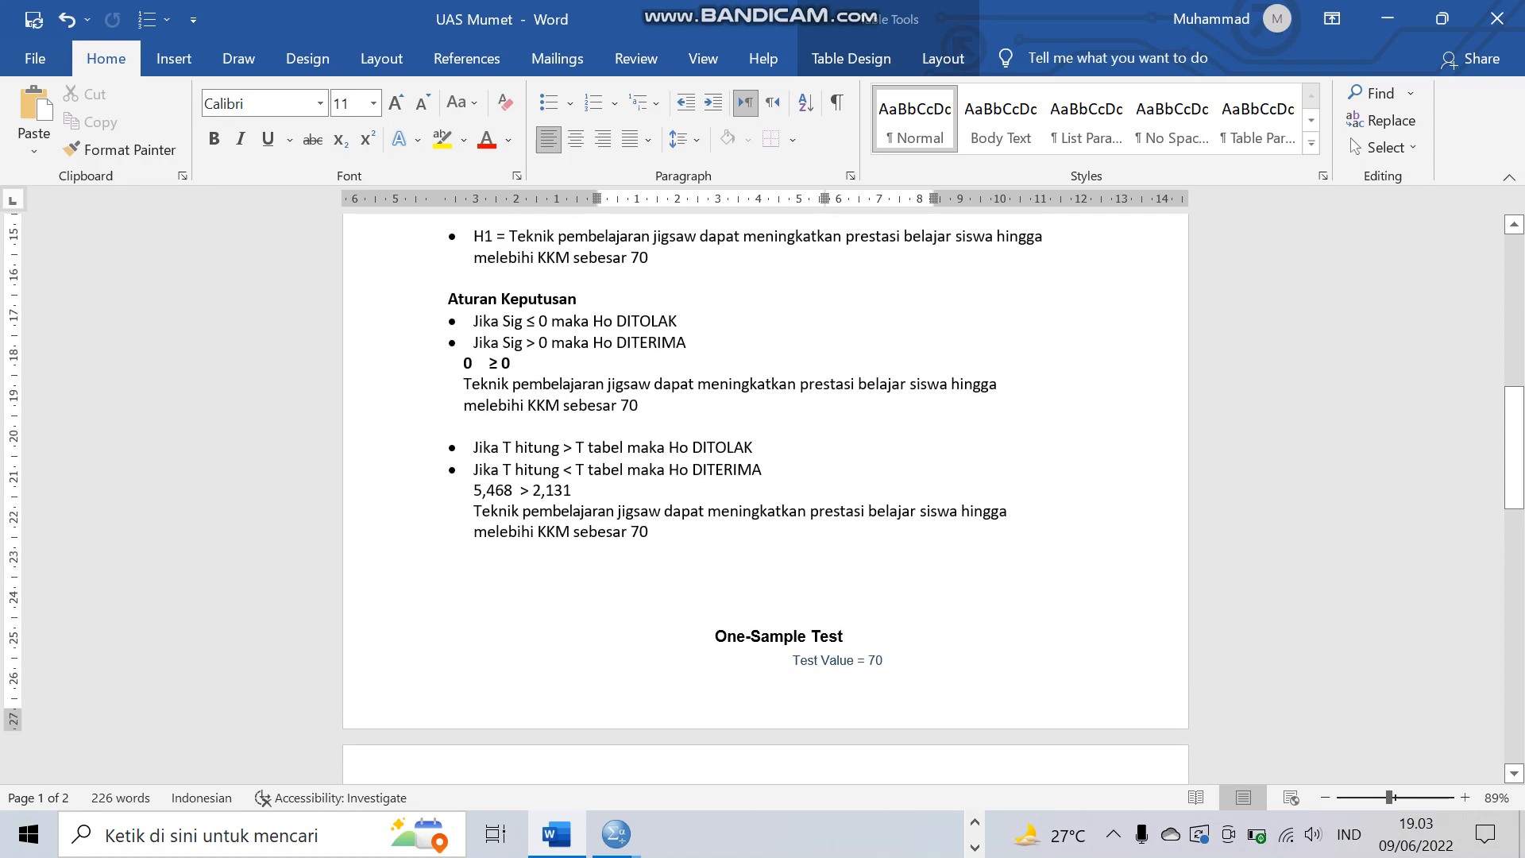
pyautogui.moveTo(650, 532)
pyautogui.mouseDown()
pyautogui.moveTo(474, 530)
pyautogui.moveTo(474, 513)
pyautogui.moveTo(505, 490)
pyautogui.moveTo(708, 512)
pyautogui.moveTo(650, 532)
pyautogui.mouseUp()
pyautogui.click(475, 513)
pyautogui.press('BackSpace')
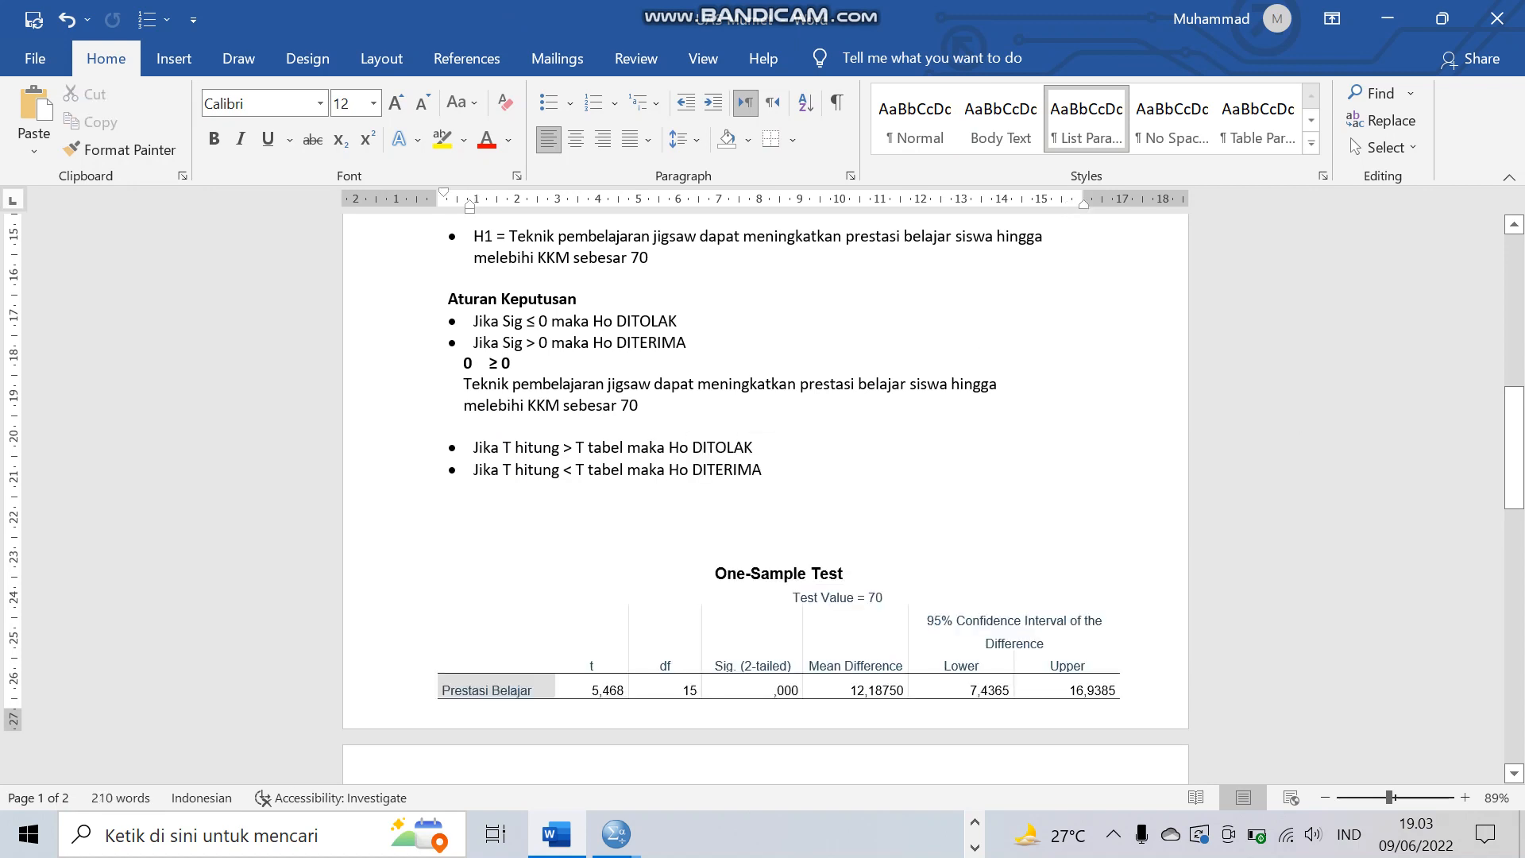
# - Delete the comparison and the conclusion sentence beneath the Sig decision rules
pyautogui.moveTo(639, 406)
pyautogui.mouseDown()
pyautogui.moveTo(464, 405)
pyautogui.moveTo(464, 383)
pyautogui.moveTo(498, 364)
pyautogui.moveTo(653, 384)
pyautogui.mouseUp()
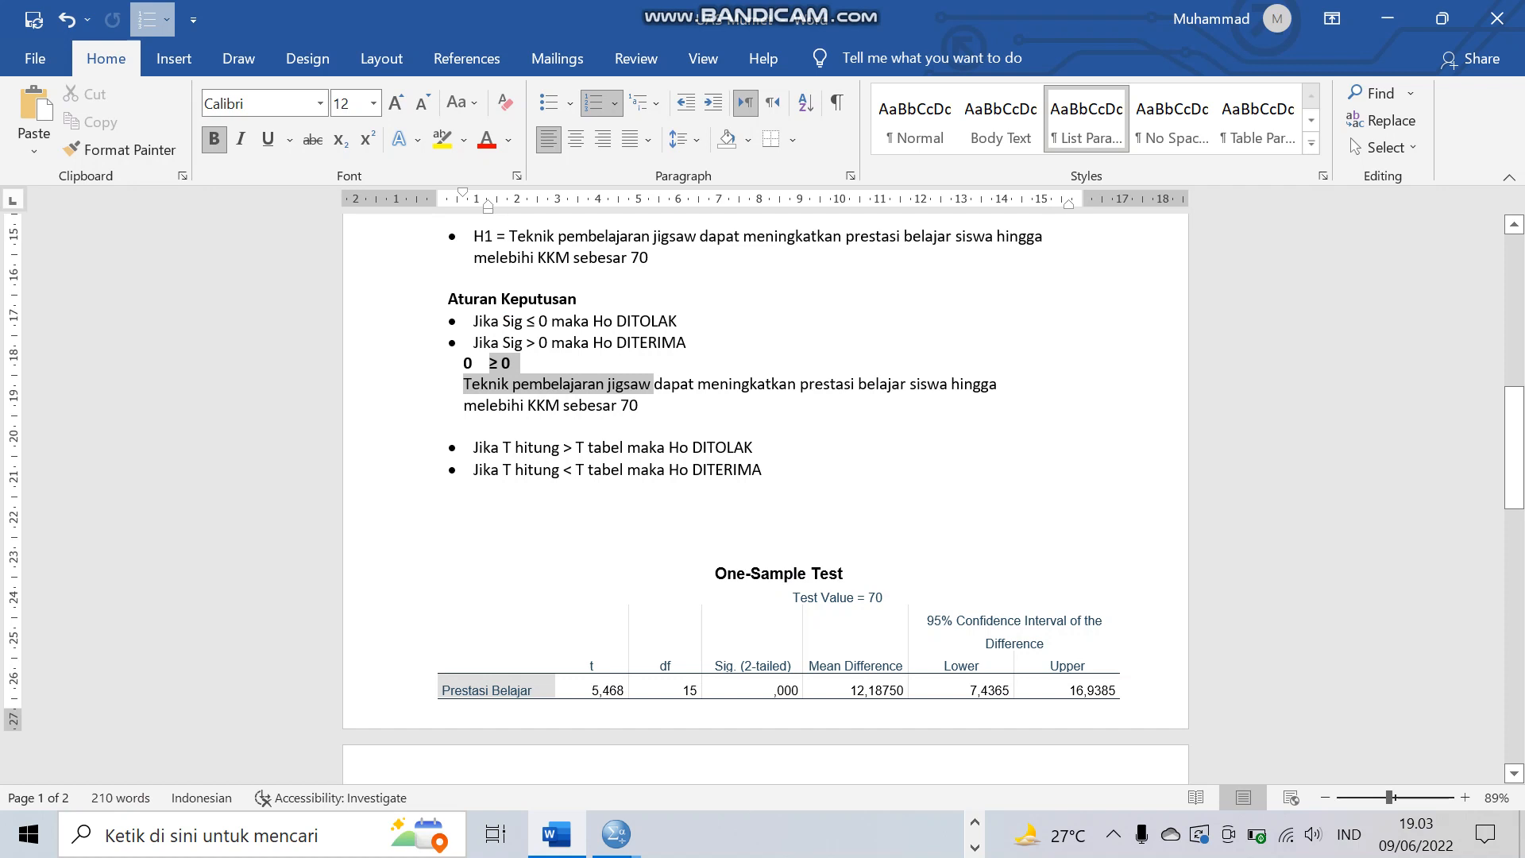
pyautogui.press('BackSpace')
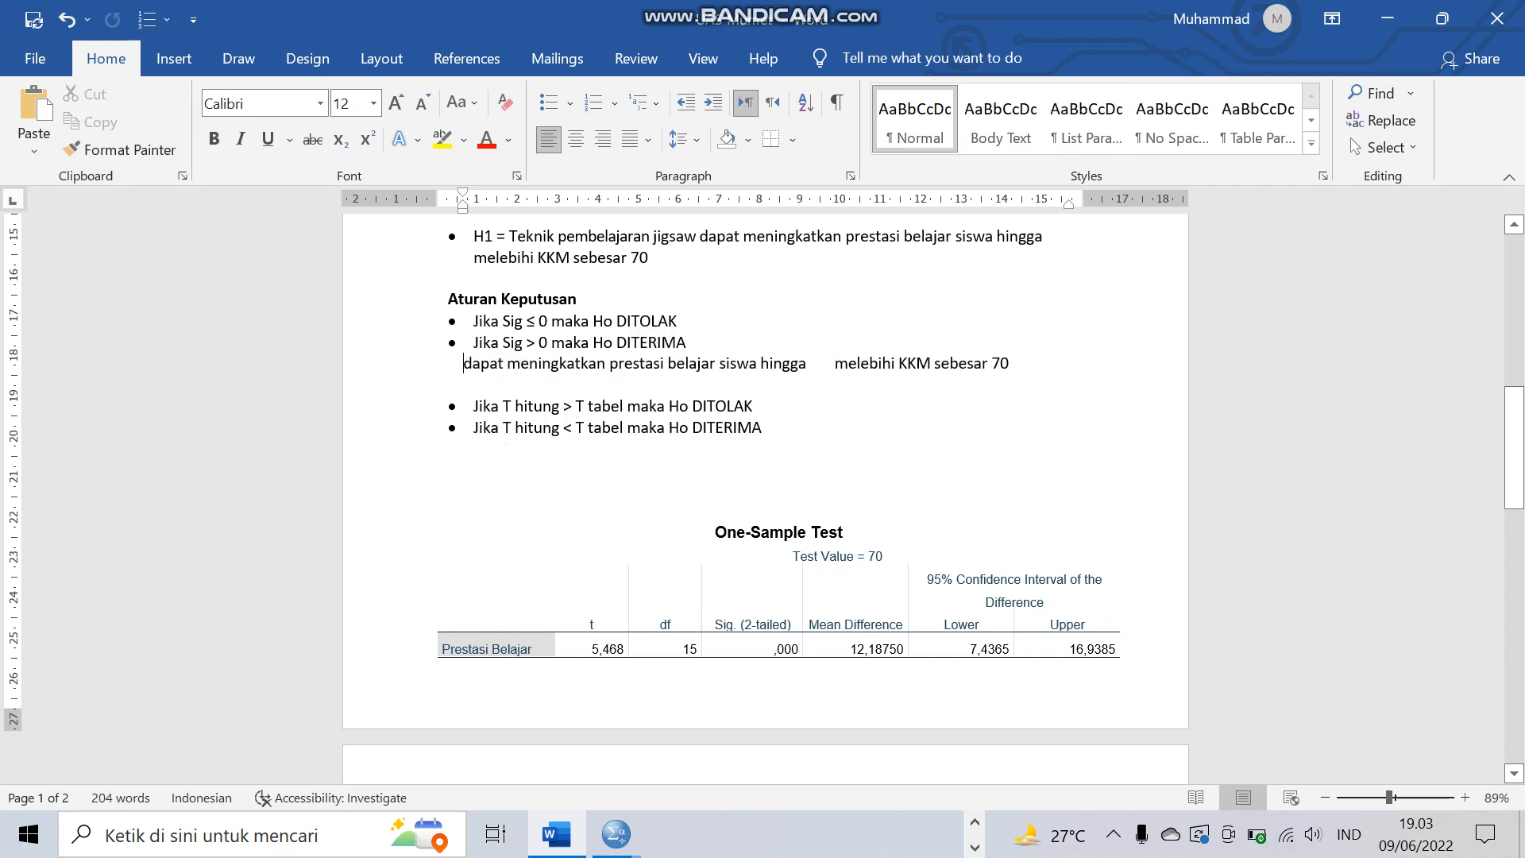
pyautogui.moveTo(1012, 363); pyautogui.dragTo(760, 363)
pyautogui.moveTo(1017, 363); pyautogui.dragTo(463, 363)
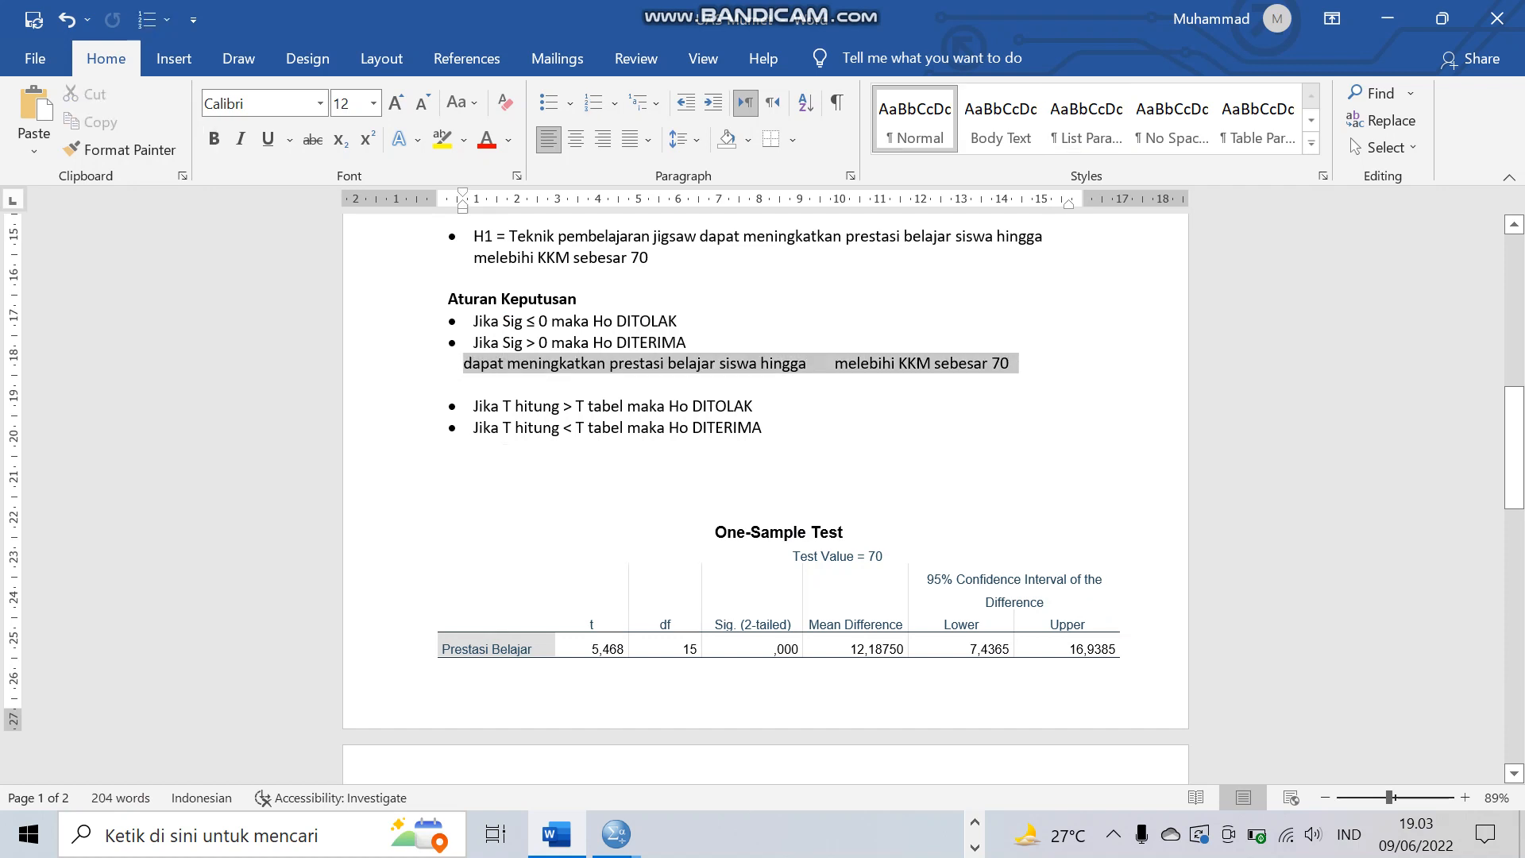
pyautogui.press('BackSpace')
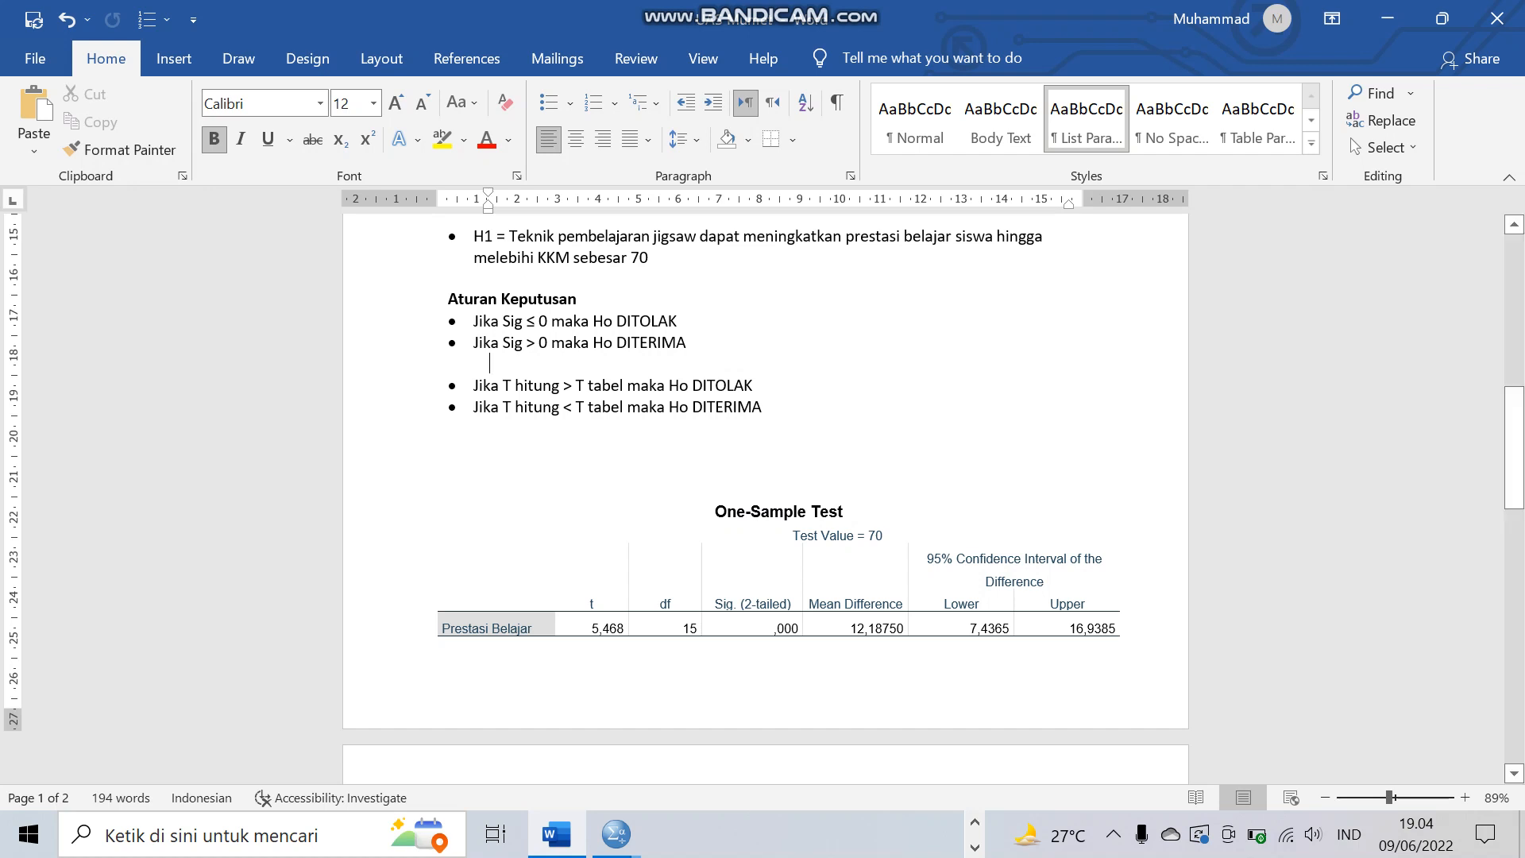
# - Write the comparison 0 ≥ 0 beneath the Sig decision rules, inserting the ≥ symbol between the zeros
pyautogui.write('0')
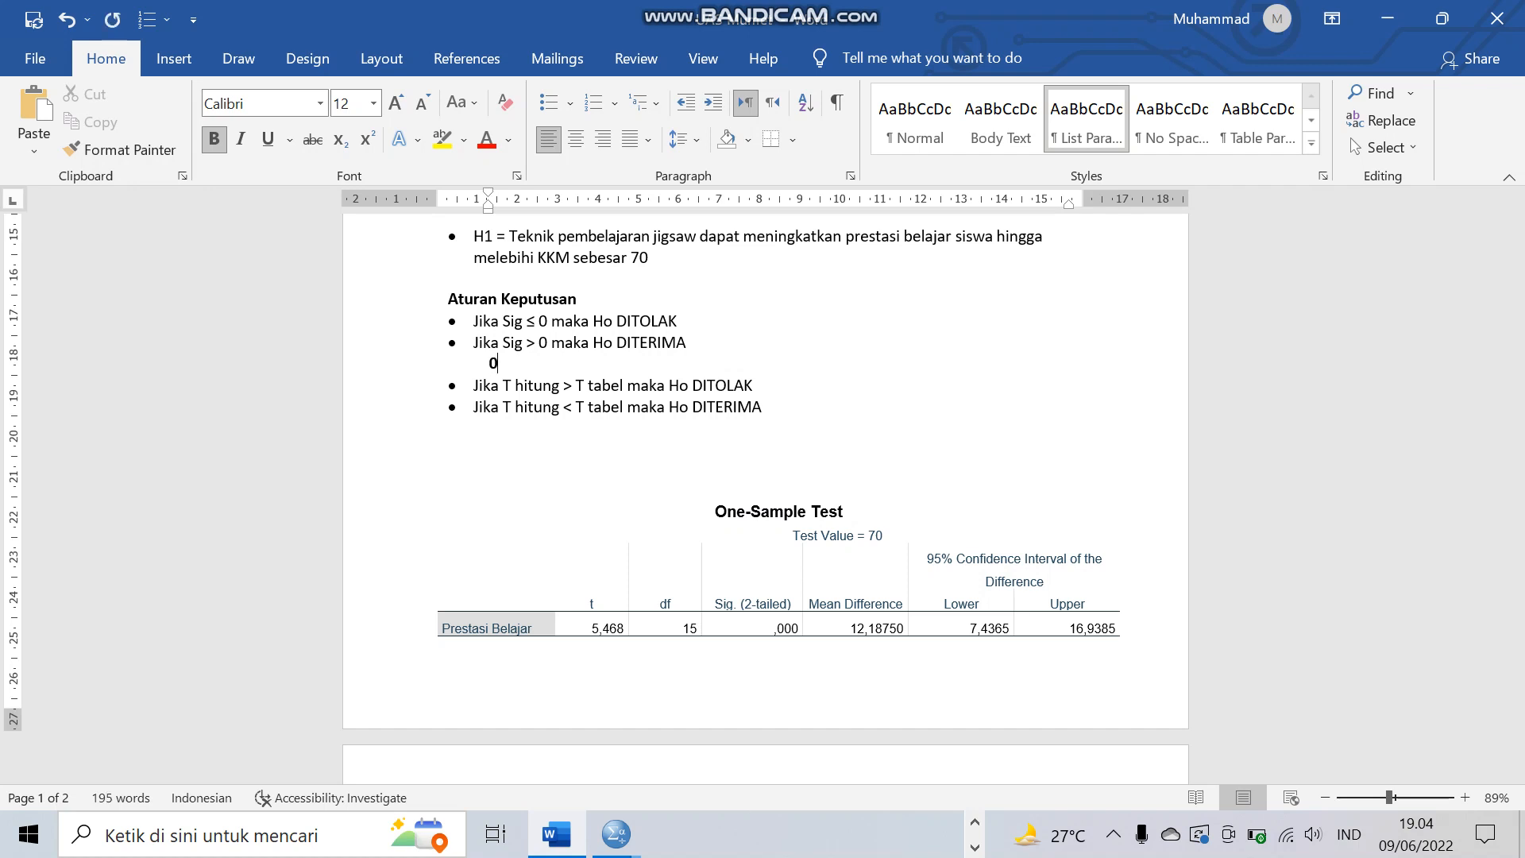
pyautogui.write('   0')
pyautogui.click(173, 58)
pyautogui.click(1388, 120)
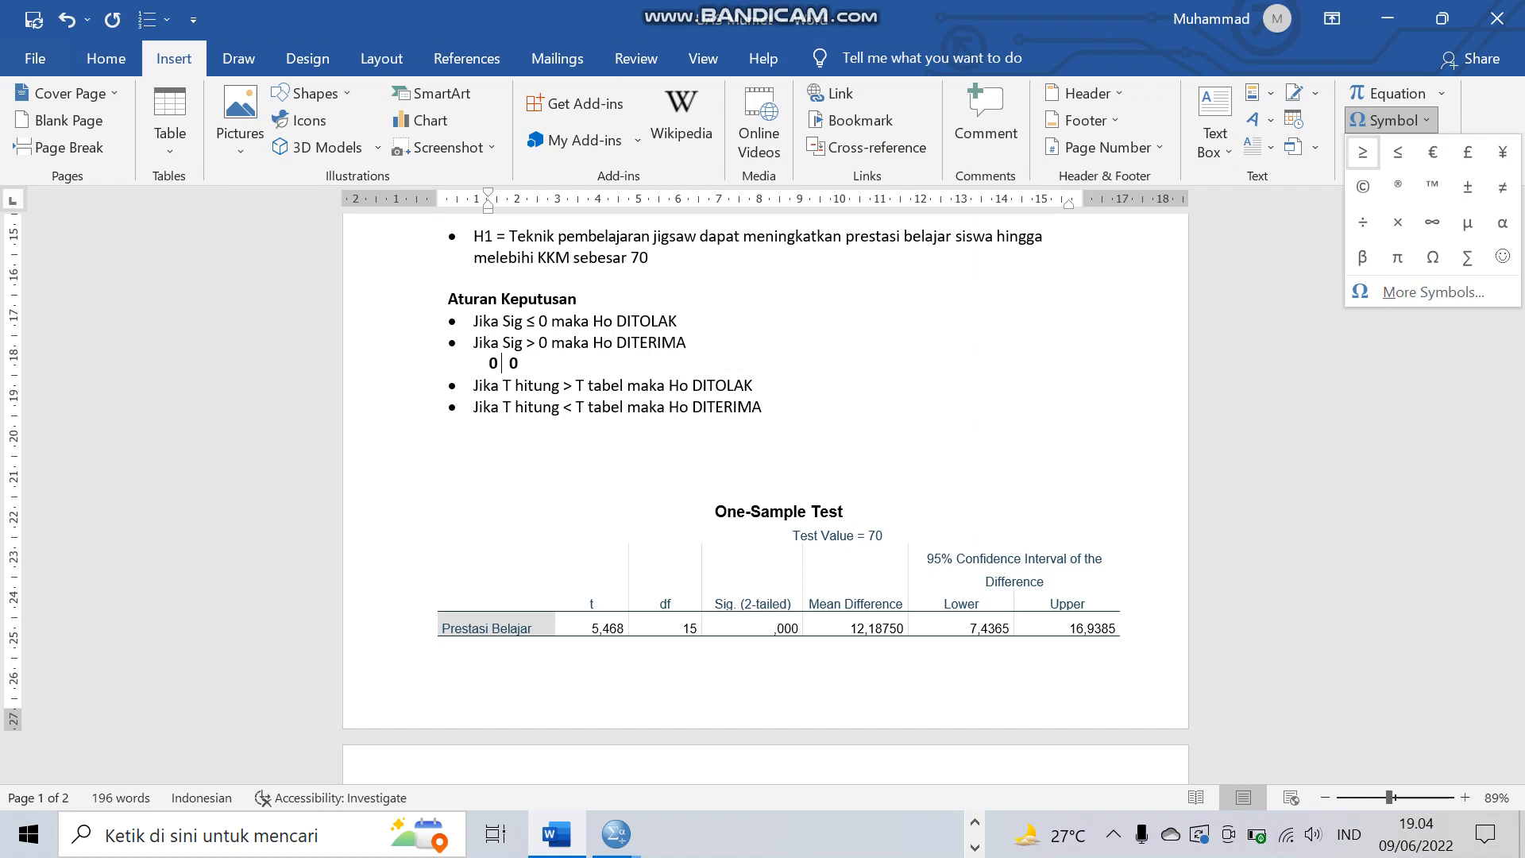
pyautogui.click(1363, 152)
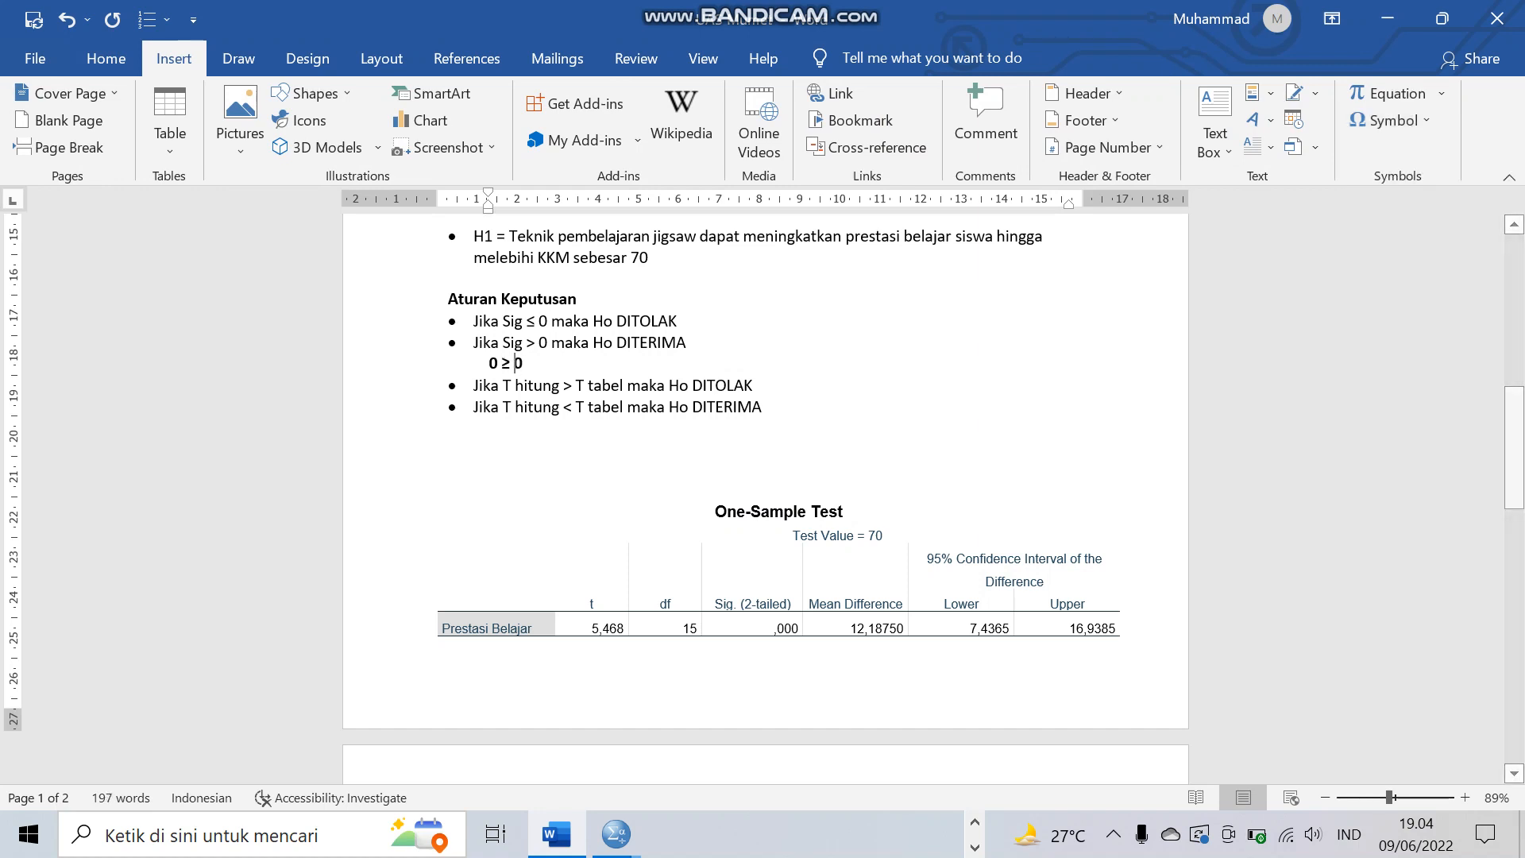
# - Copy the H1 hypothesis sentence, from "Teknik pembelajaran jigsaw" to "KKM sebesar 70"
pyautogui.scroll(1, 763, 476)
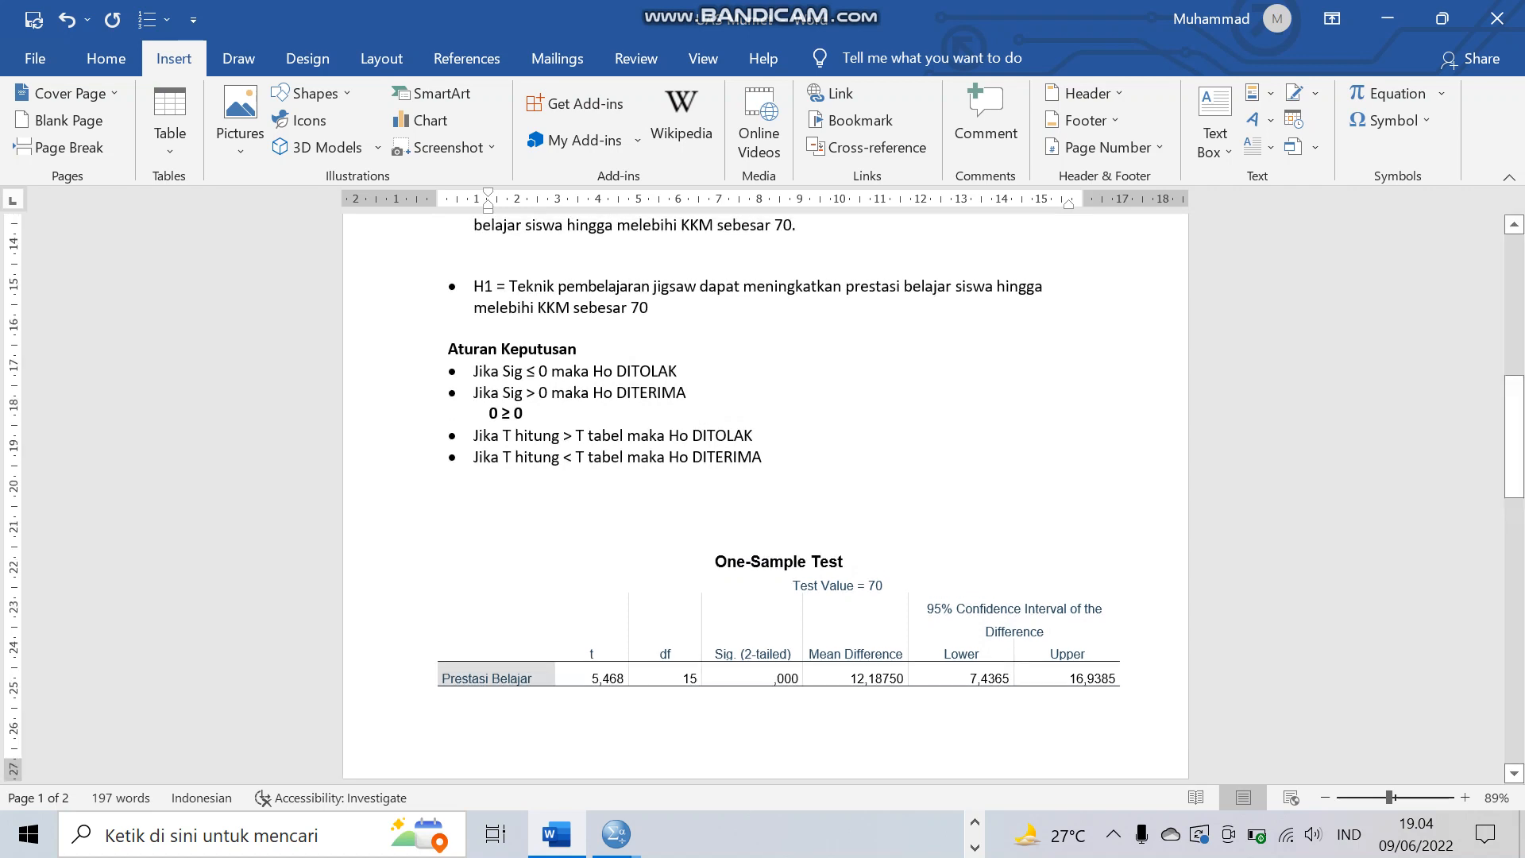
pyautogui.scroll(2, 762, 500)
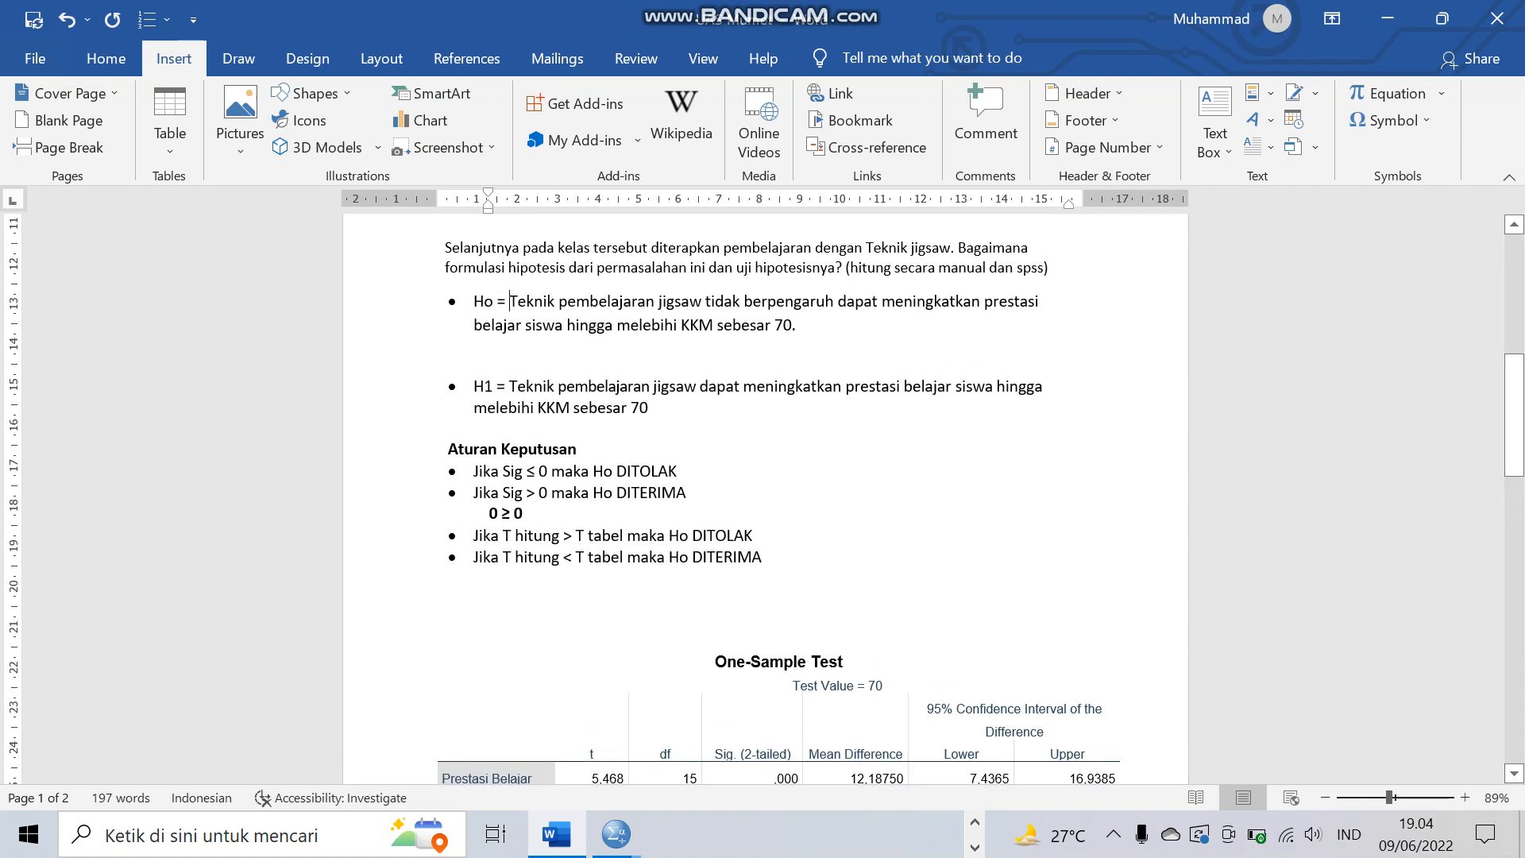
pyautogui.moveTo(511, 302); pyautogui.dragTo(795, 326)
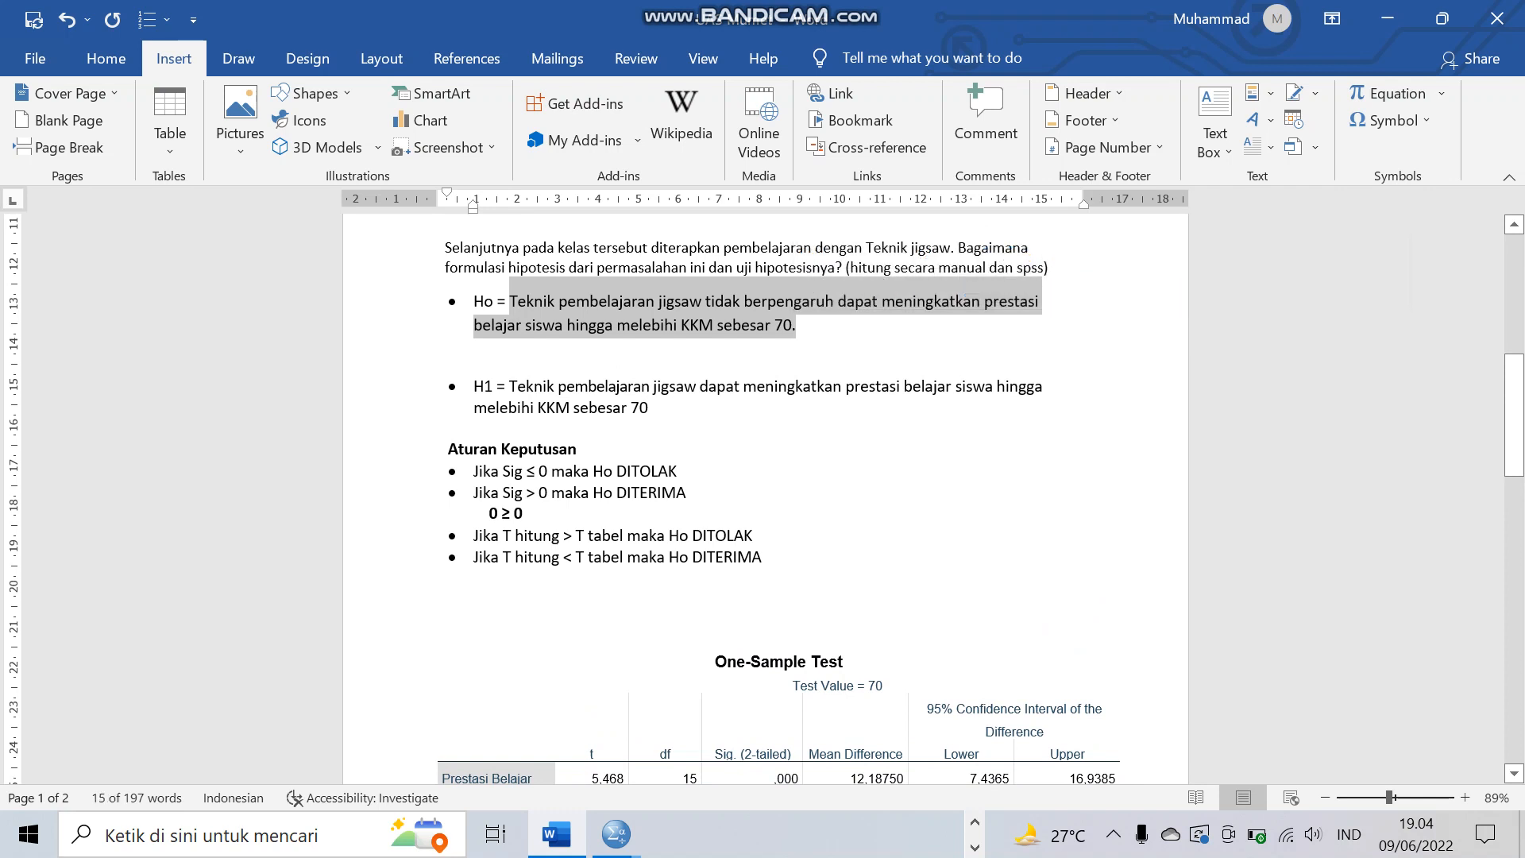
pyautogui.click(444, 429)
pyautogui.click(649, 408)
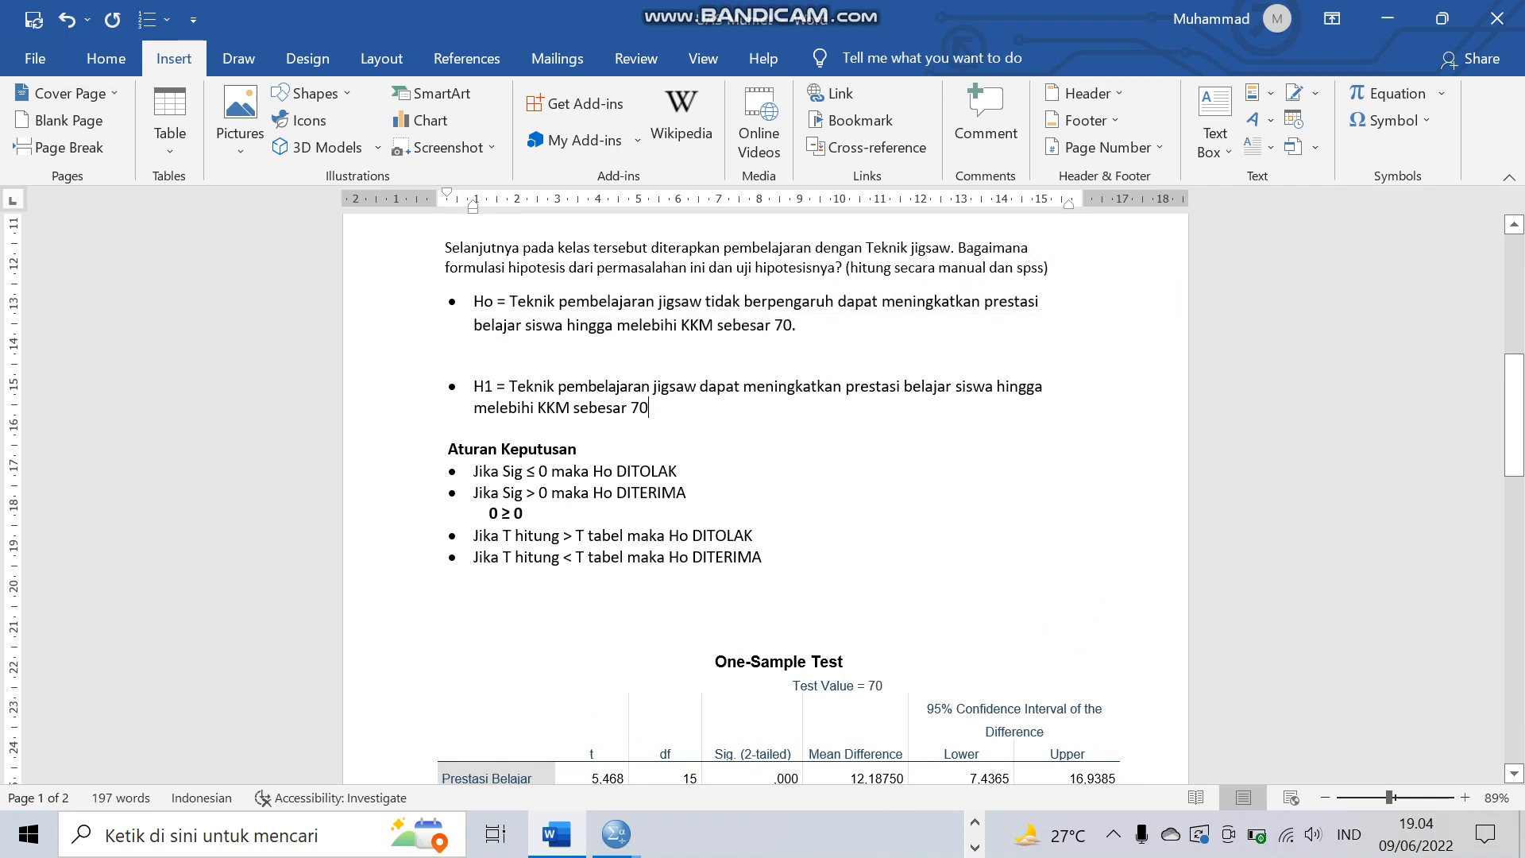
pyautogui.moveTo(509, 386); pyautogui.dragTo(656, 408)
pyautogui.hotkey('ctrl', 'c')
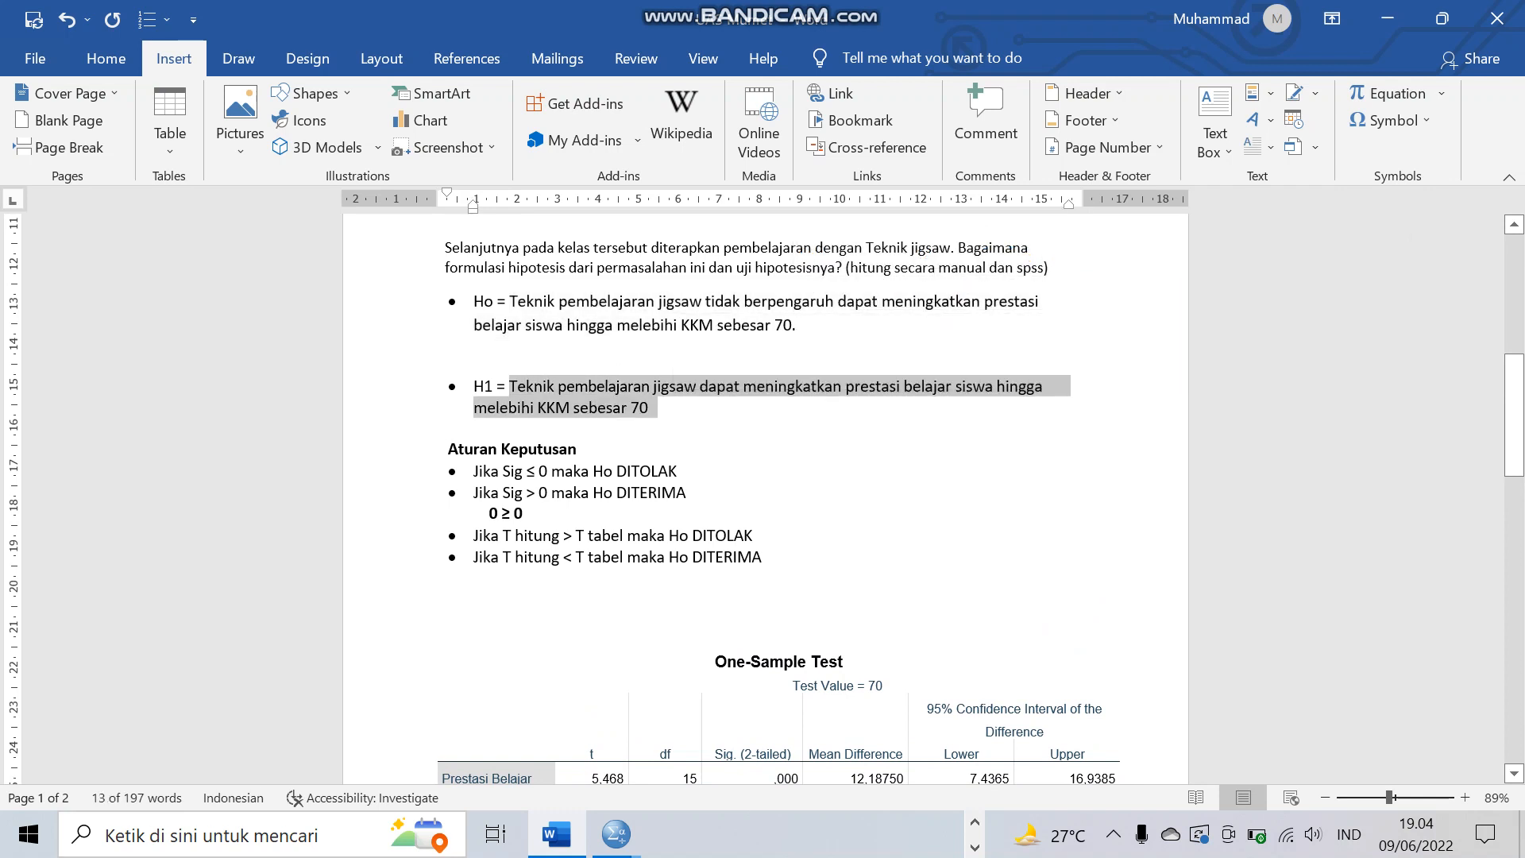
# - Paste the H1 sentence as the conclusion on a new line below 0 ≥ 0 and remove its bullet
pyautogui.click(525, 513)
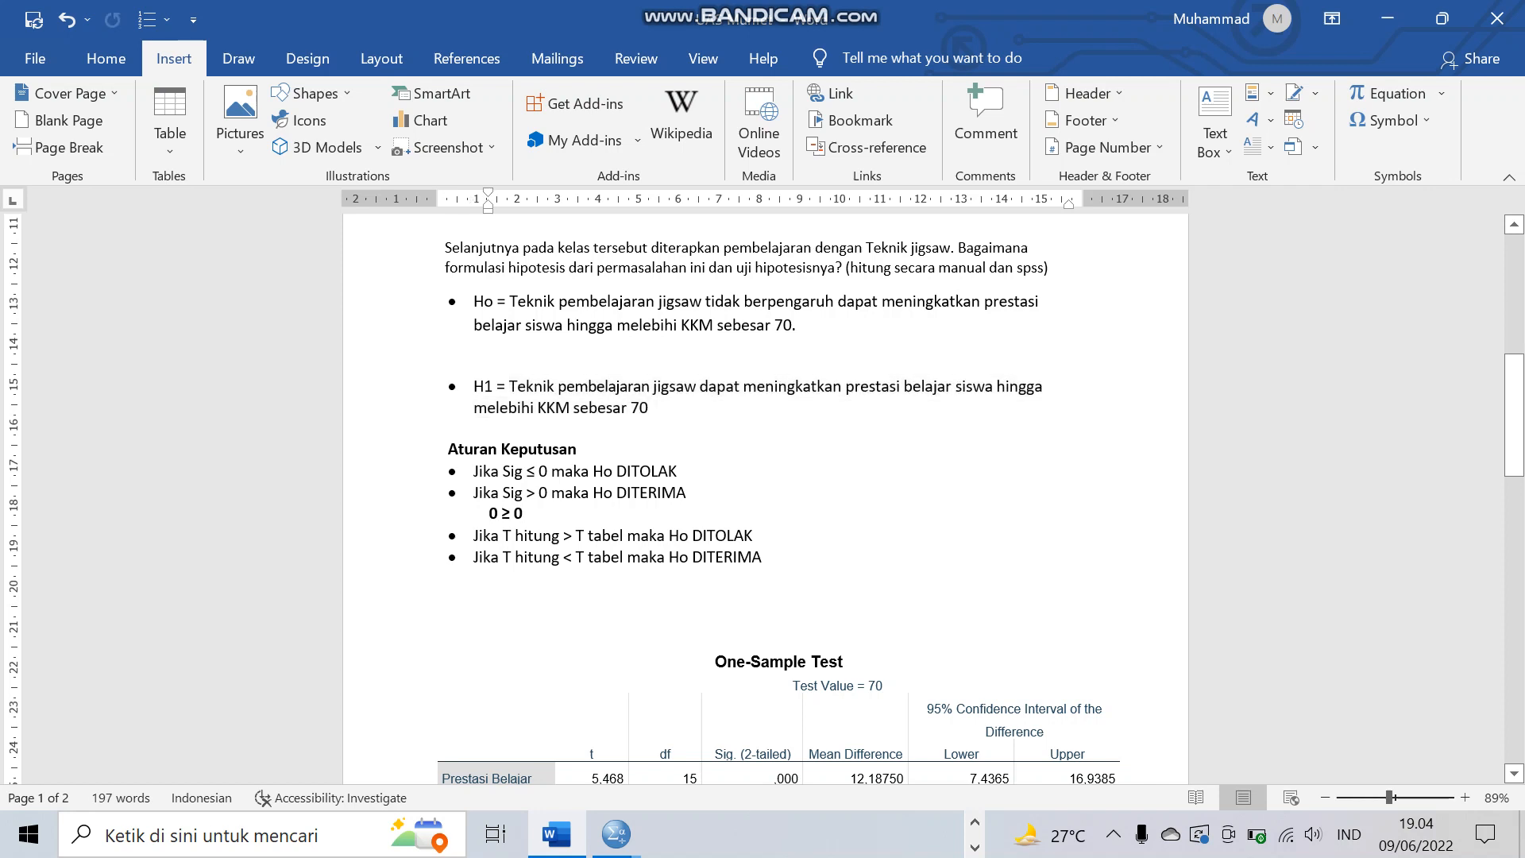
pyautogui.press('Return')
pyautogui.hotkey('ctrl', 'v')
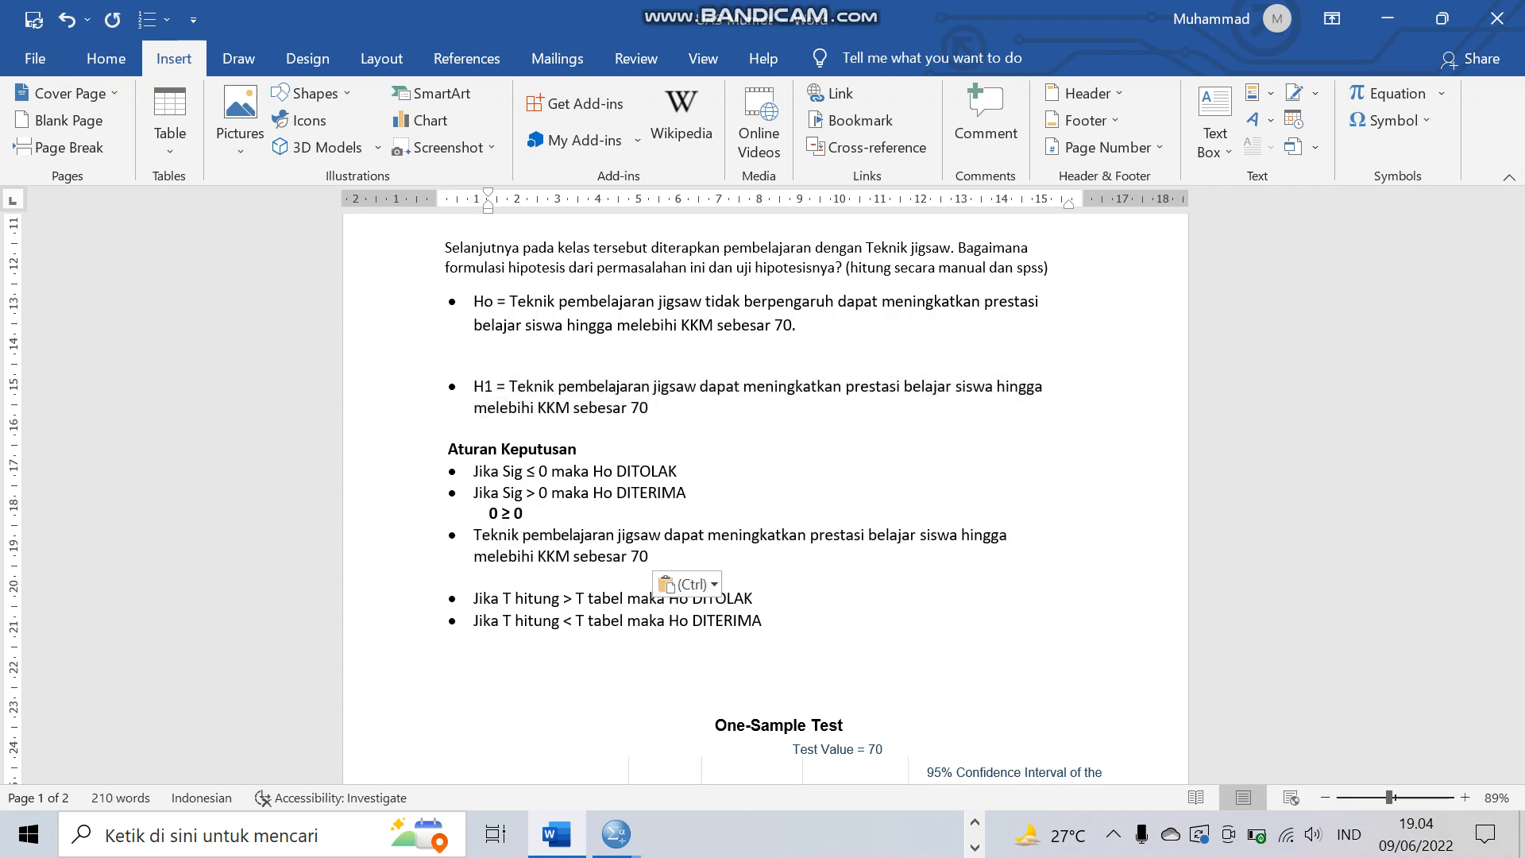
pyautogui.click(474, 536)
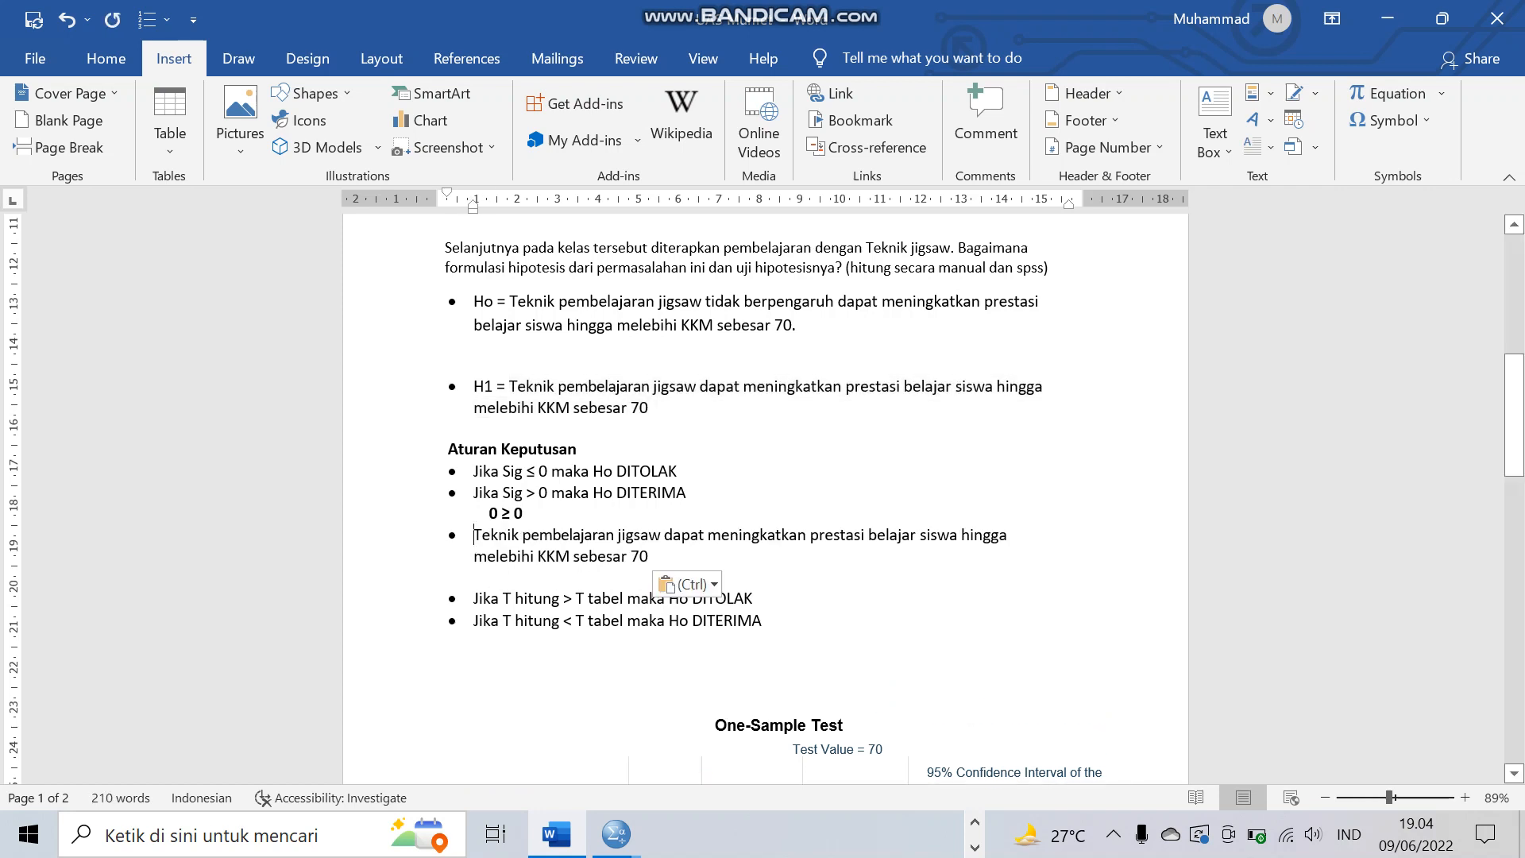
pyautogui.press('BackSpace')
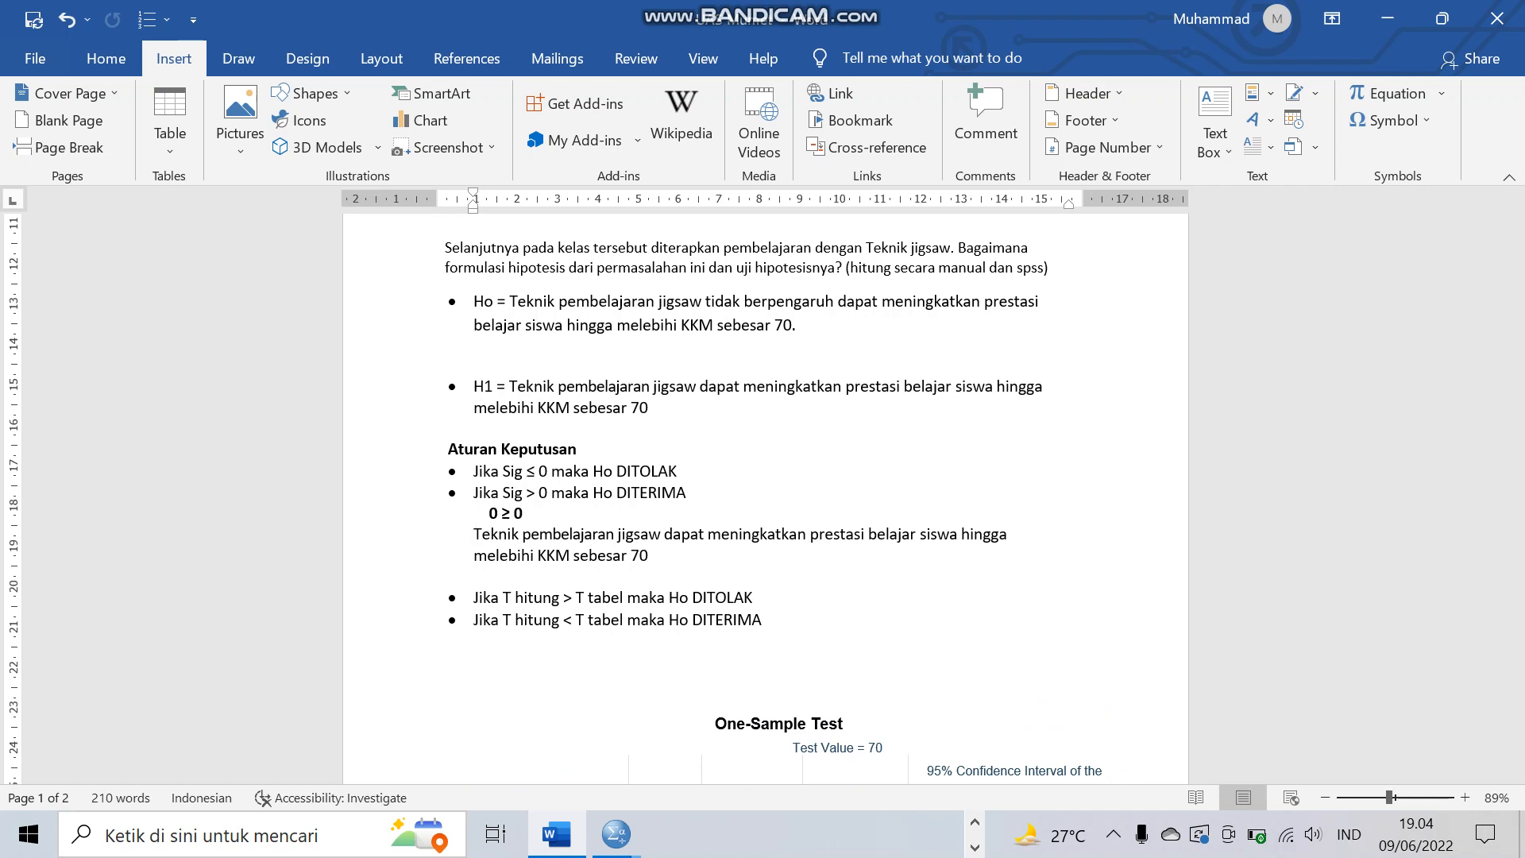
# - Enter the calculated t value 5,468 on an indented line below the T hitung decision rules
pyautogui.scroll(-3, 765, 493)
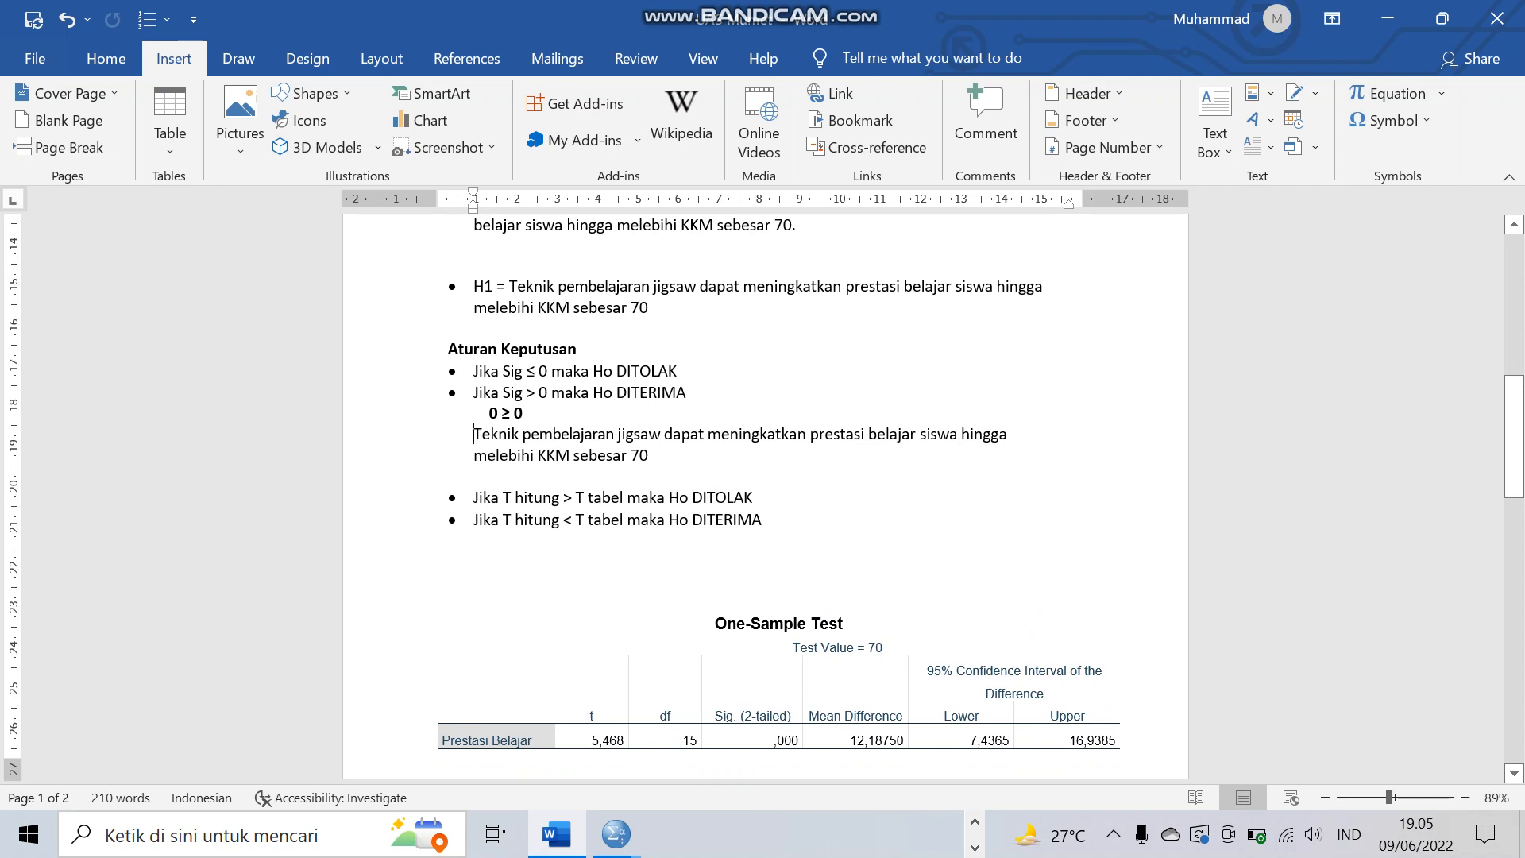
pyautogui.click(763, 520)
pyautogui.click(446, 541)
pyautogui.press('Tab')
pyautogui.write('5,')
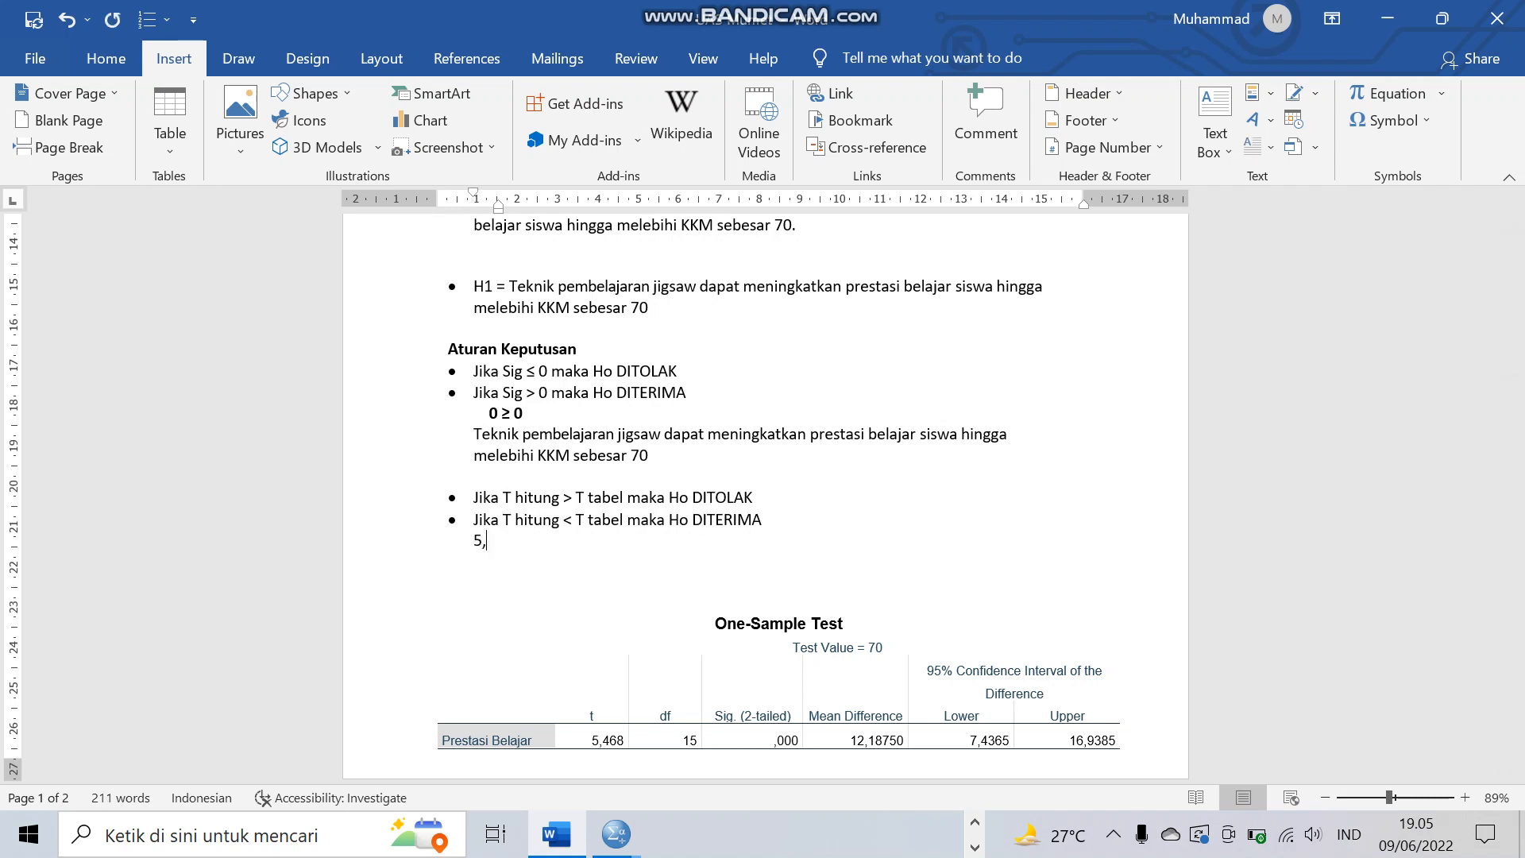
pyautogui.write('468')
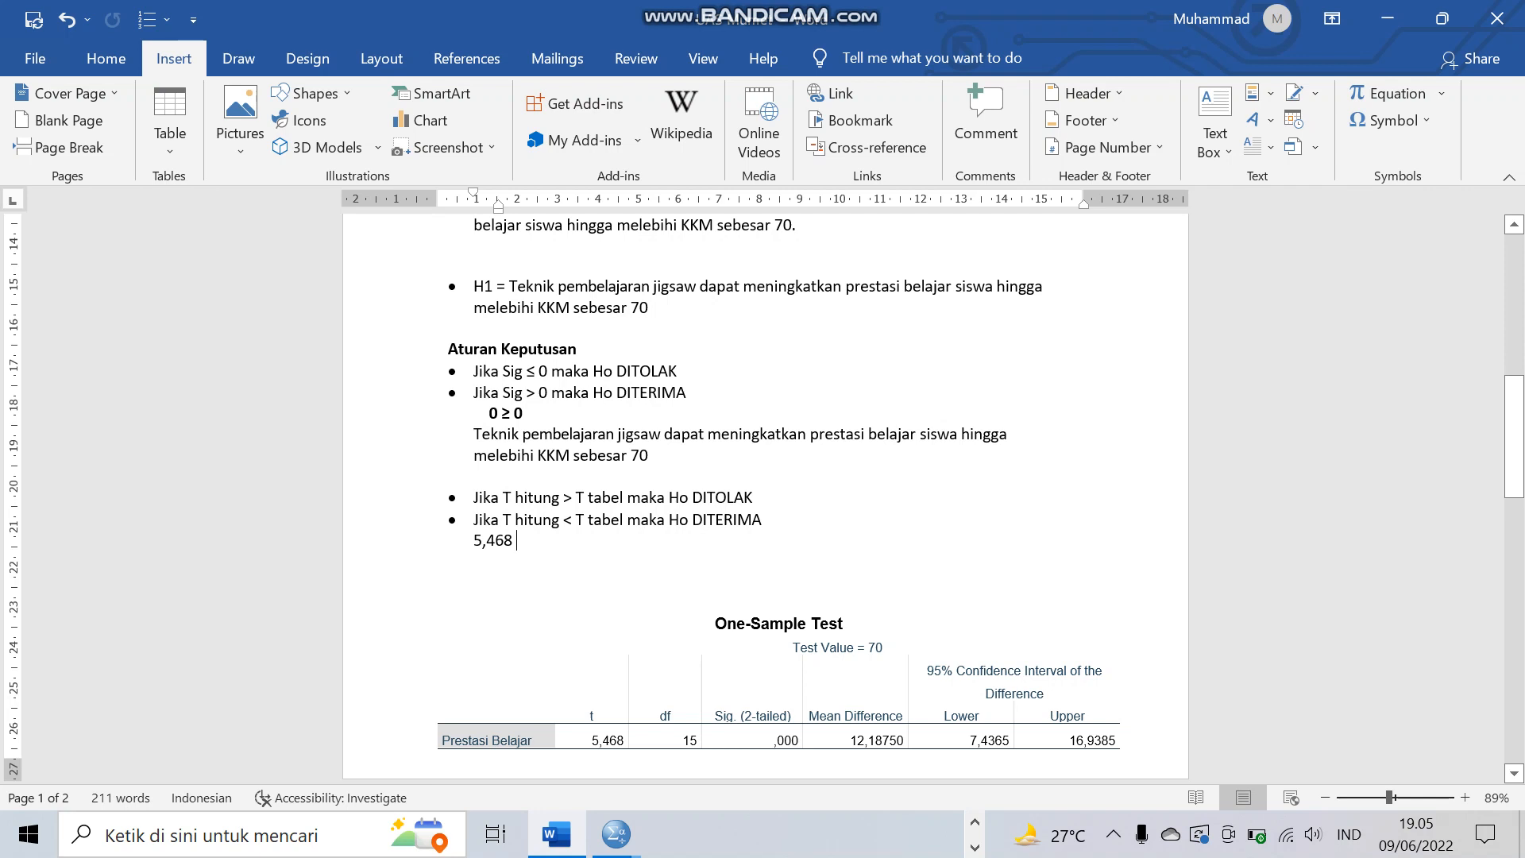
# - Look up the t table value for dk 15 at two-tailed α 0,05 and enter 2,131 after 5,468
pyautogui.scroll(-3, 762, 500)
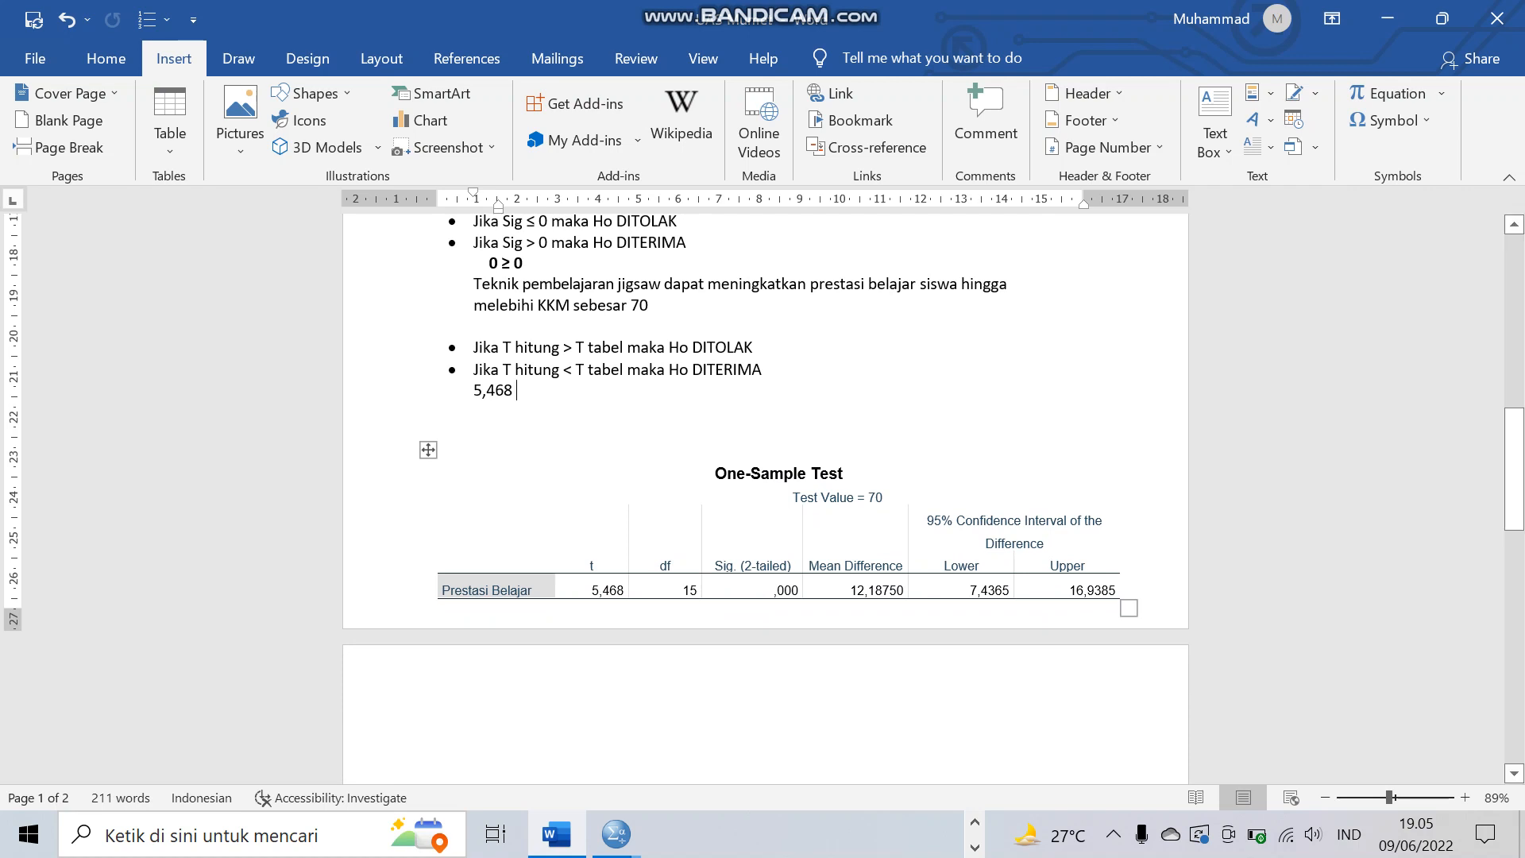
pyautogui.scroll(-10, 765, 477)
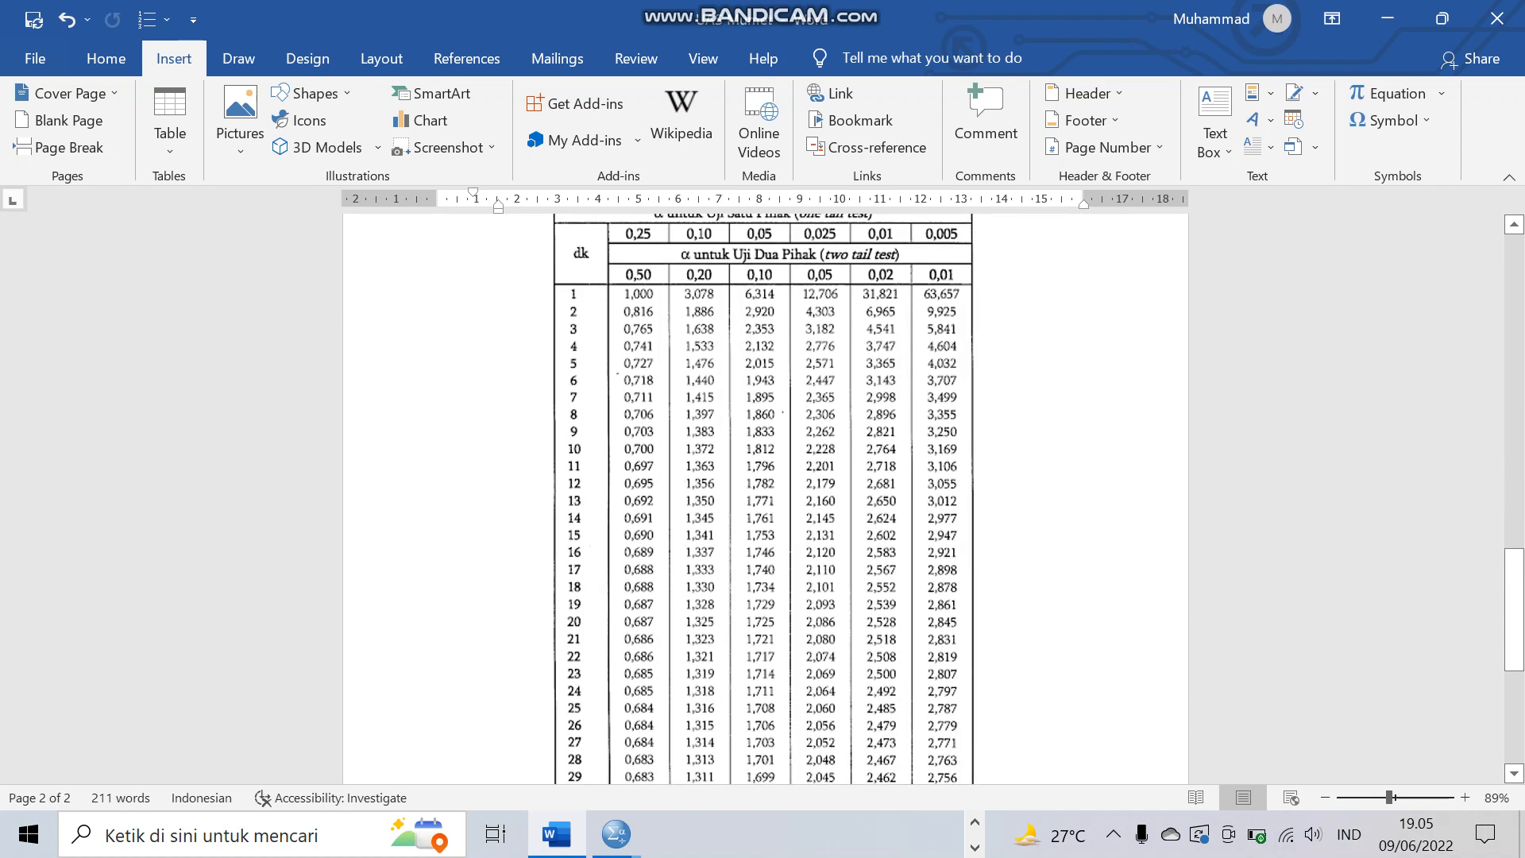
pyautogui.scroll(-1, 762, 498)
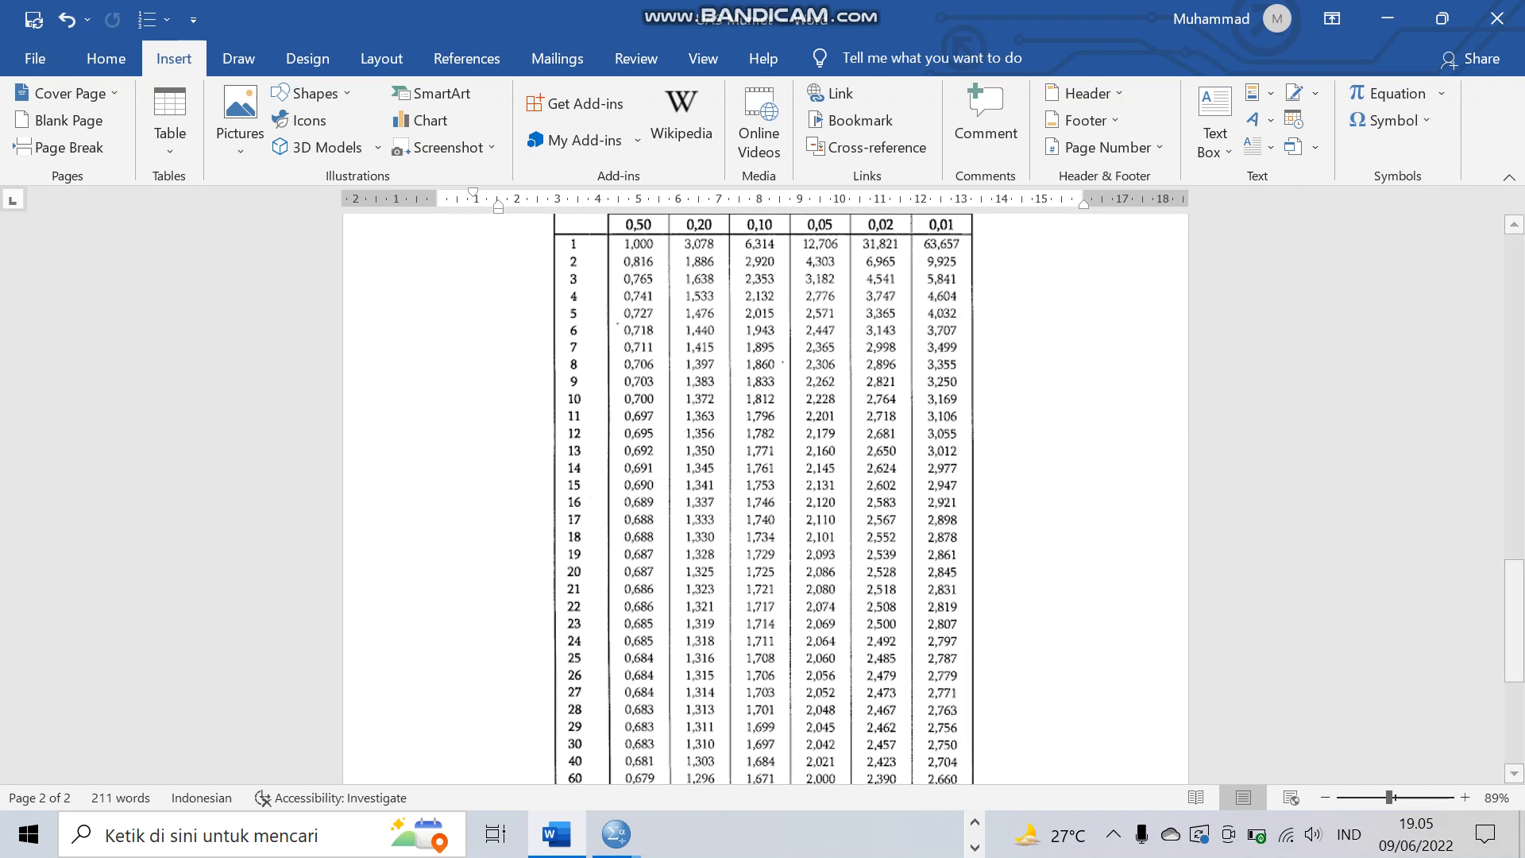
pyautogui.scroll(1, 762, 498)
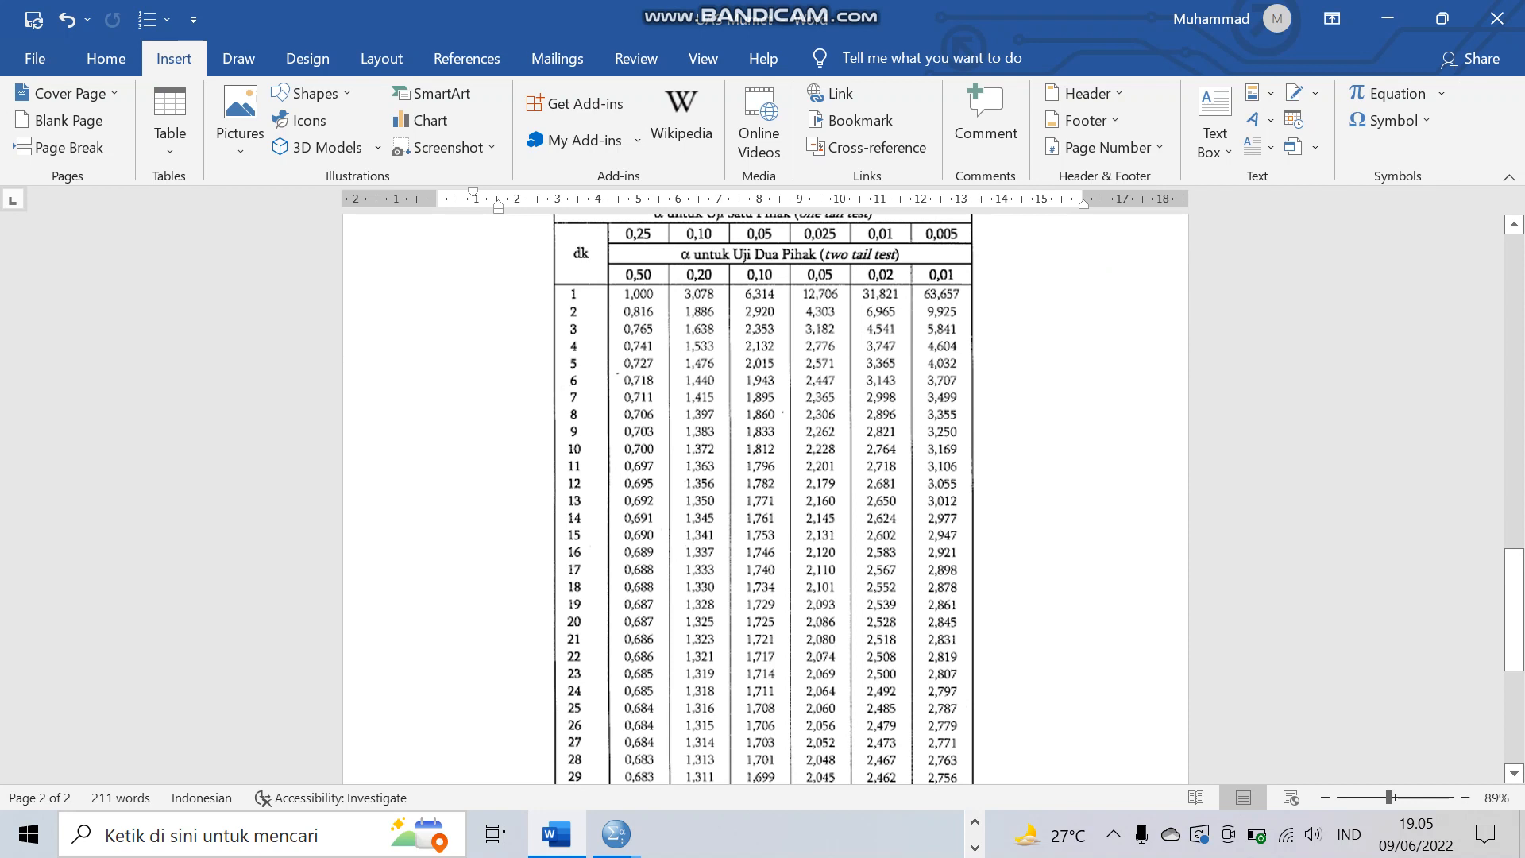
pyautogui.scroll(10, 762, 498)
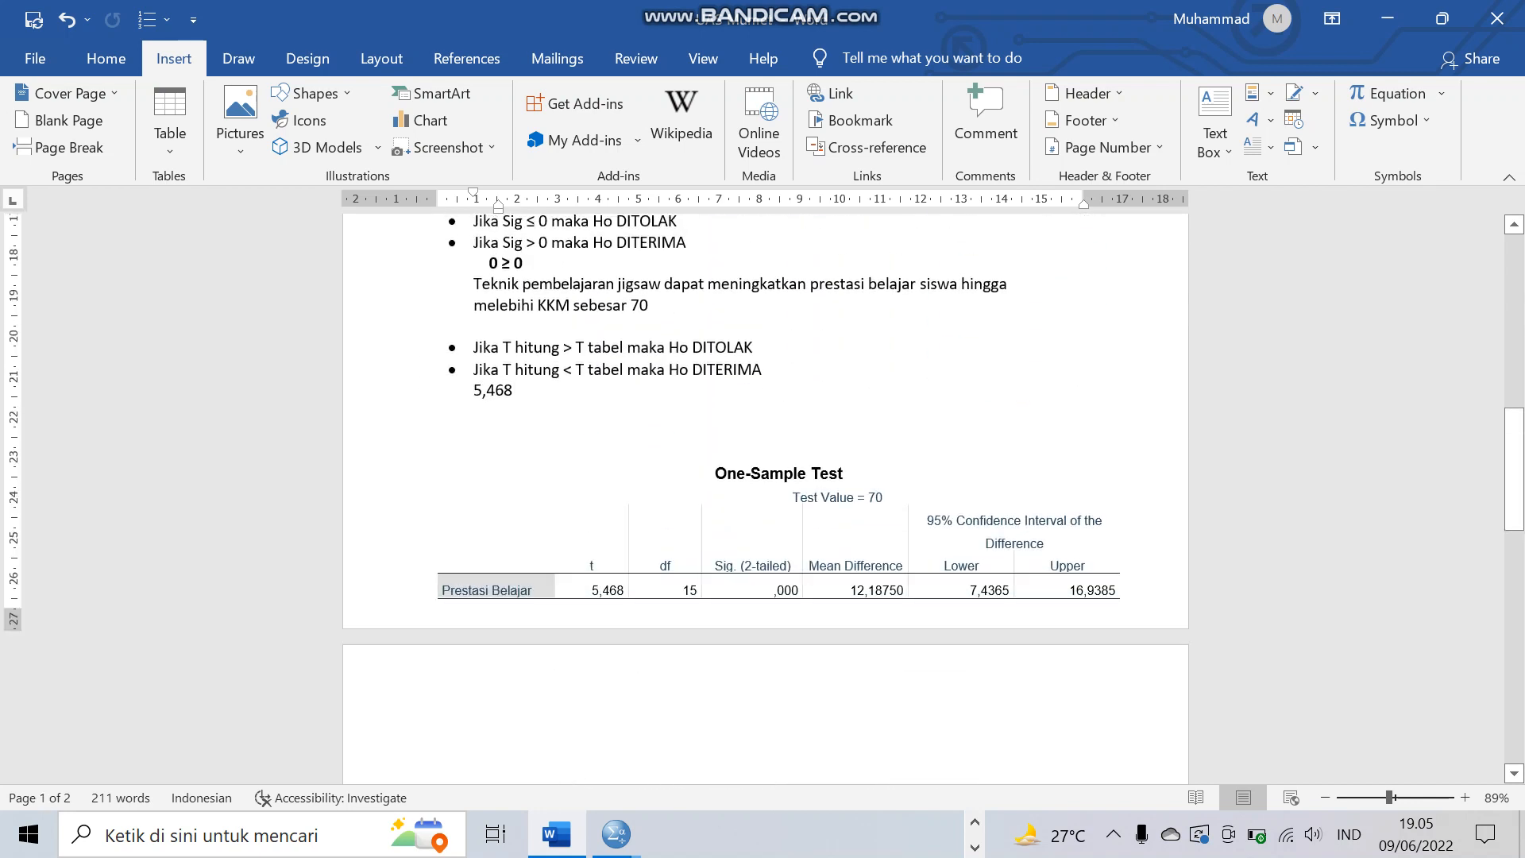
pyautogui.write('2,131')
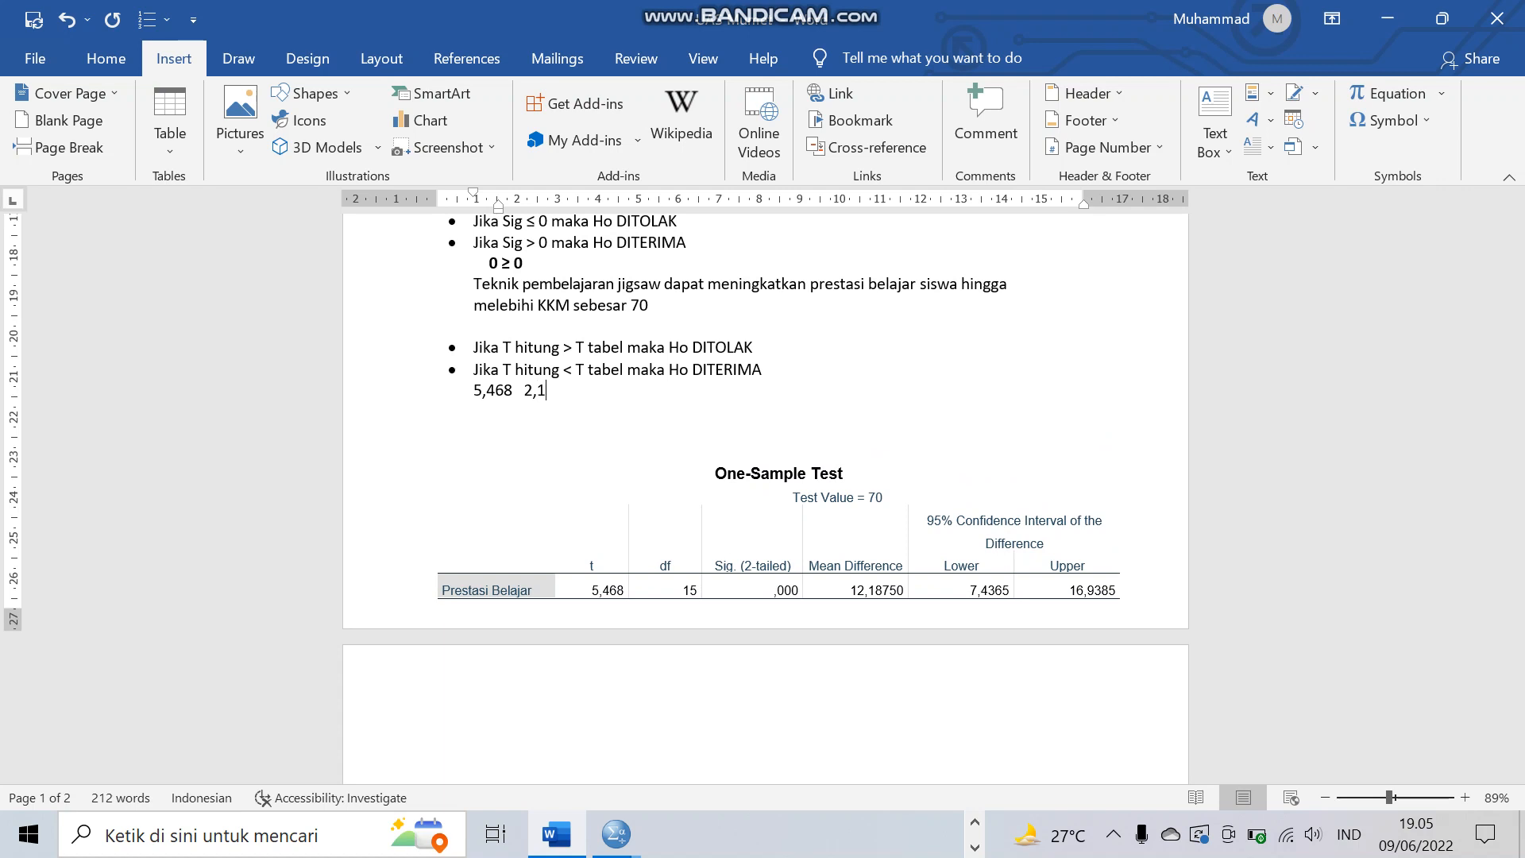
# - Insert a > sign between 5,468 and 2,131 to complete the T hitung comparison
pyautogui.press('Left')
pyautogui.press('Left')
pyautogui.press('Left')
pyautogui.press('Left')
pyautogui.press('Left')
pyautogui.write('>')
# - Copy the H1 sentence from "Teknik pembelajaran jigsaw" to "KKM sebesar 70" and paste it on a new line below 5,468 > 2,131
pyautogui.scroll(3, 762, 498)
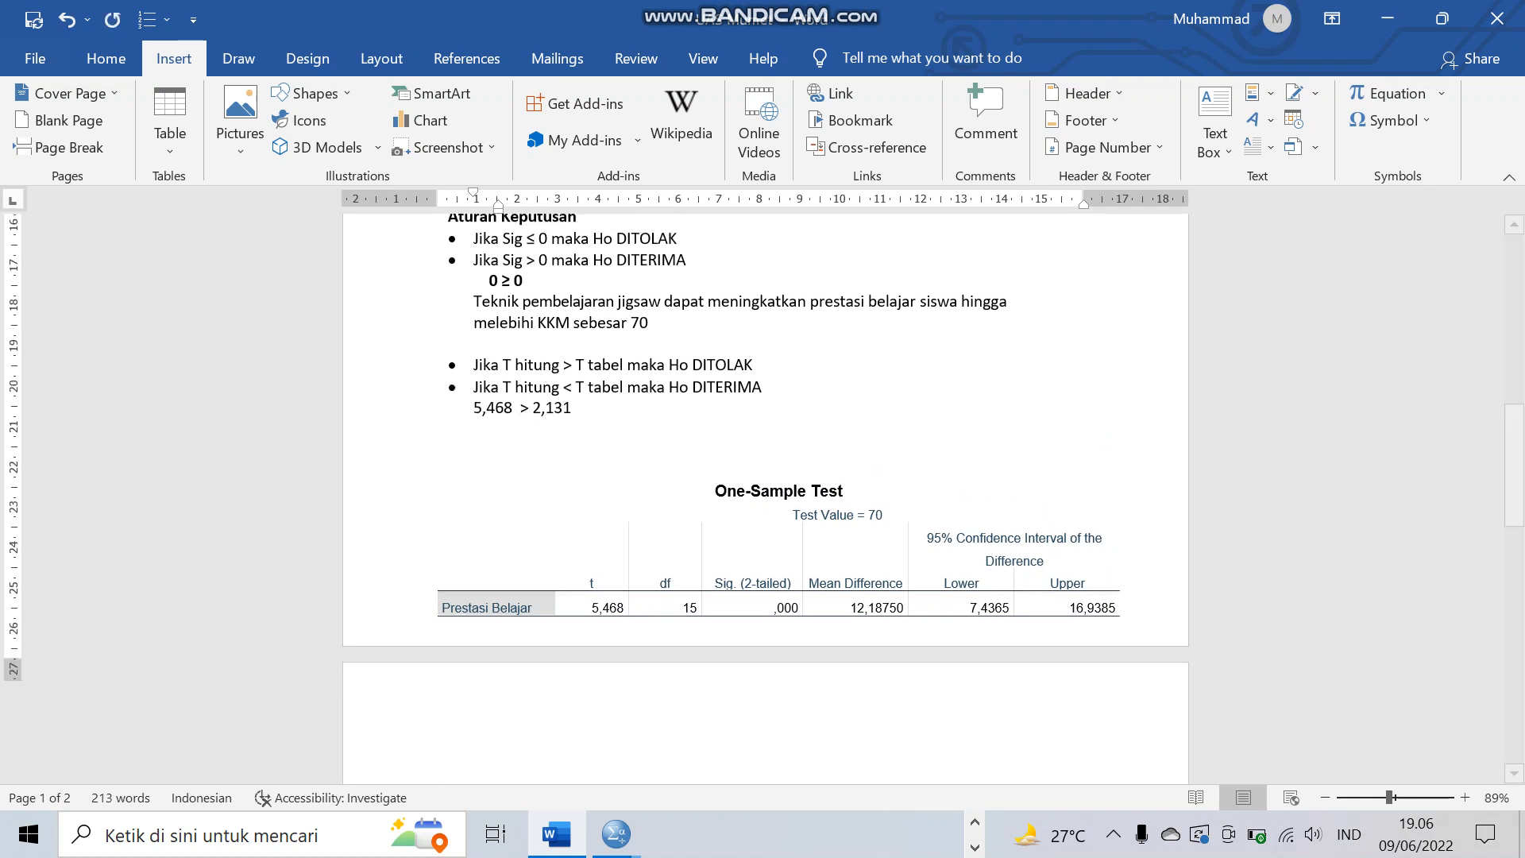
pyautogui.scroll(2, 762, 498)
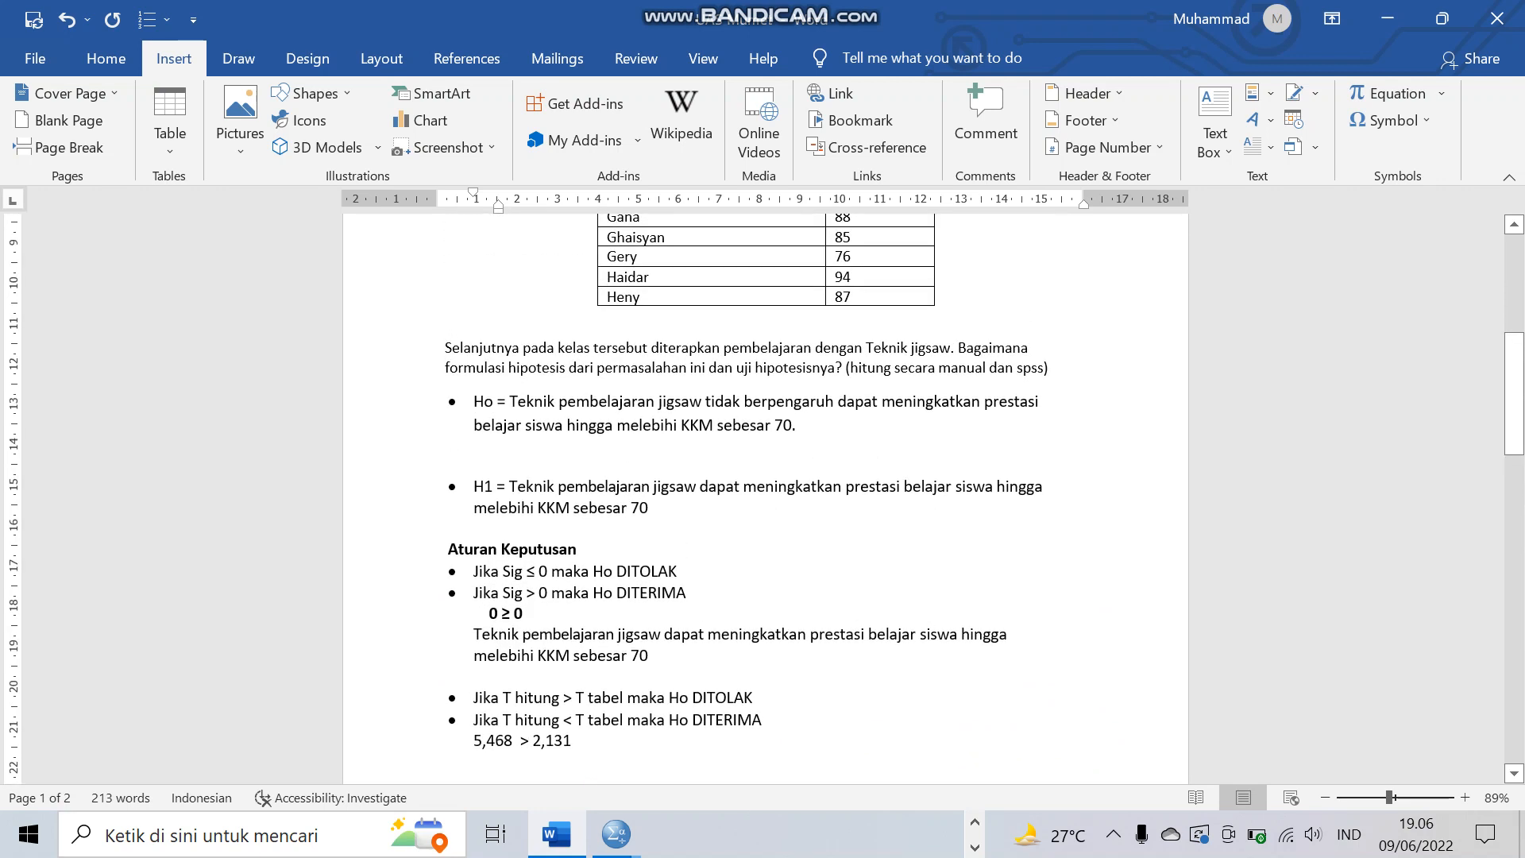
pyautogui.moveTo(509, 486); pyautogui.dragTo(657, 508)
pyautogui.hotkey('ctrl', 'c')
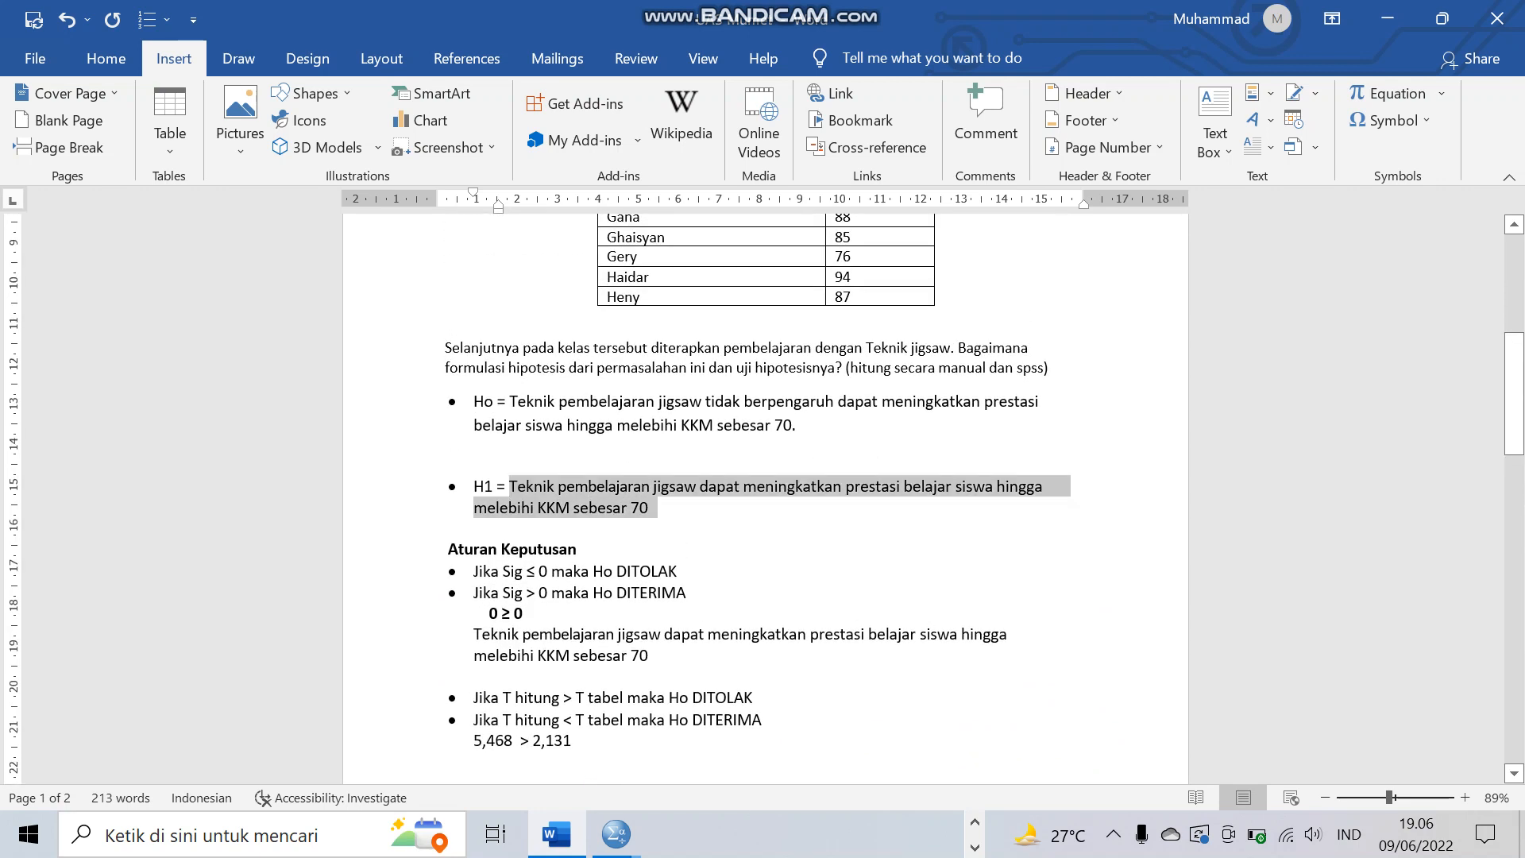
pyautogui.scroll(-7, 676, 540)
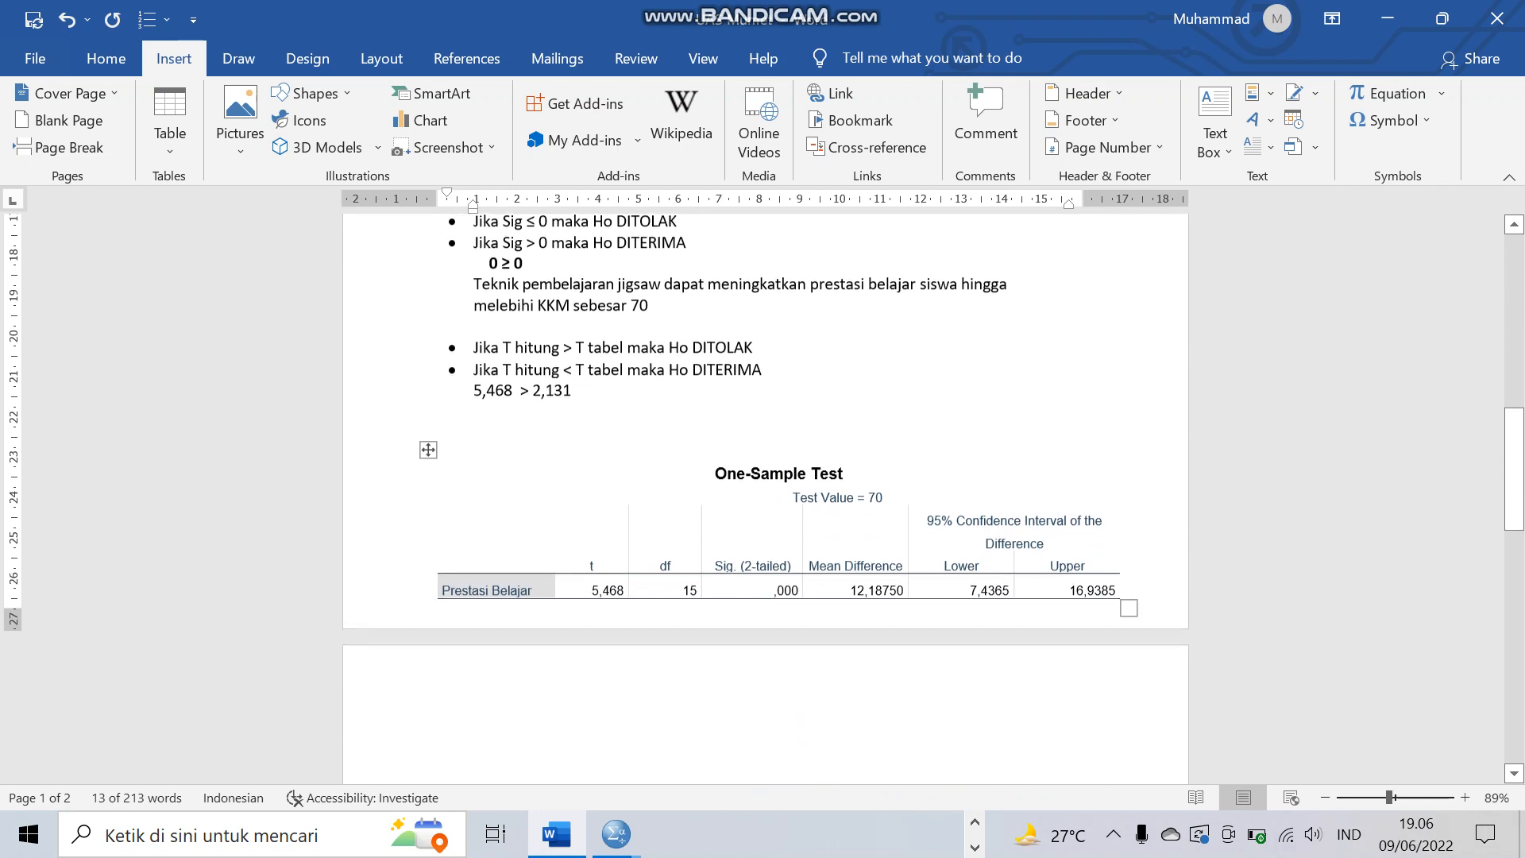
pyautogui.click(573, 390)
pyautogui.press('Return')
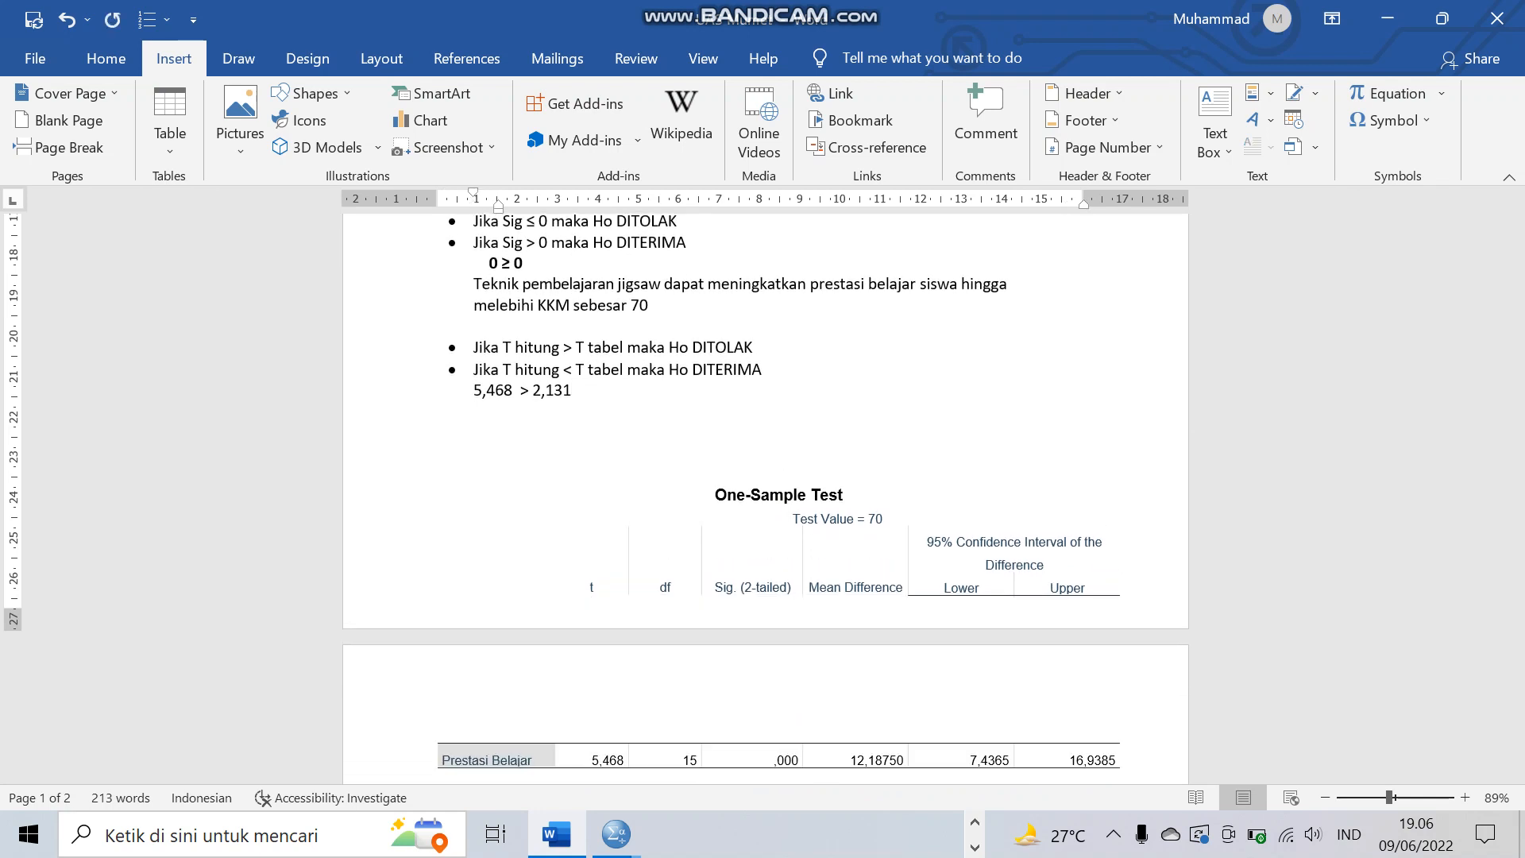
pyautogui.hotkey('ctrl', 'v')
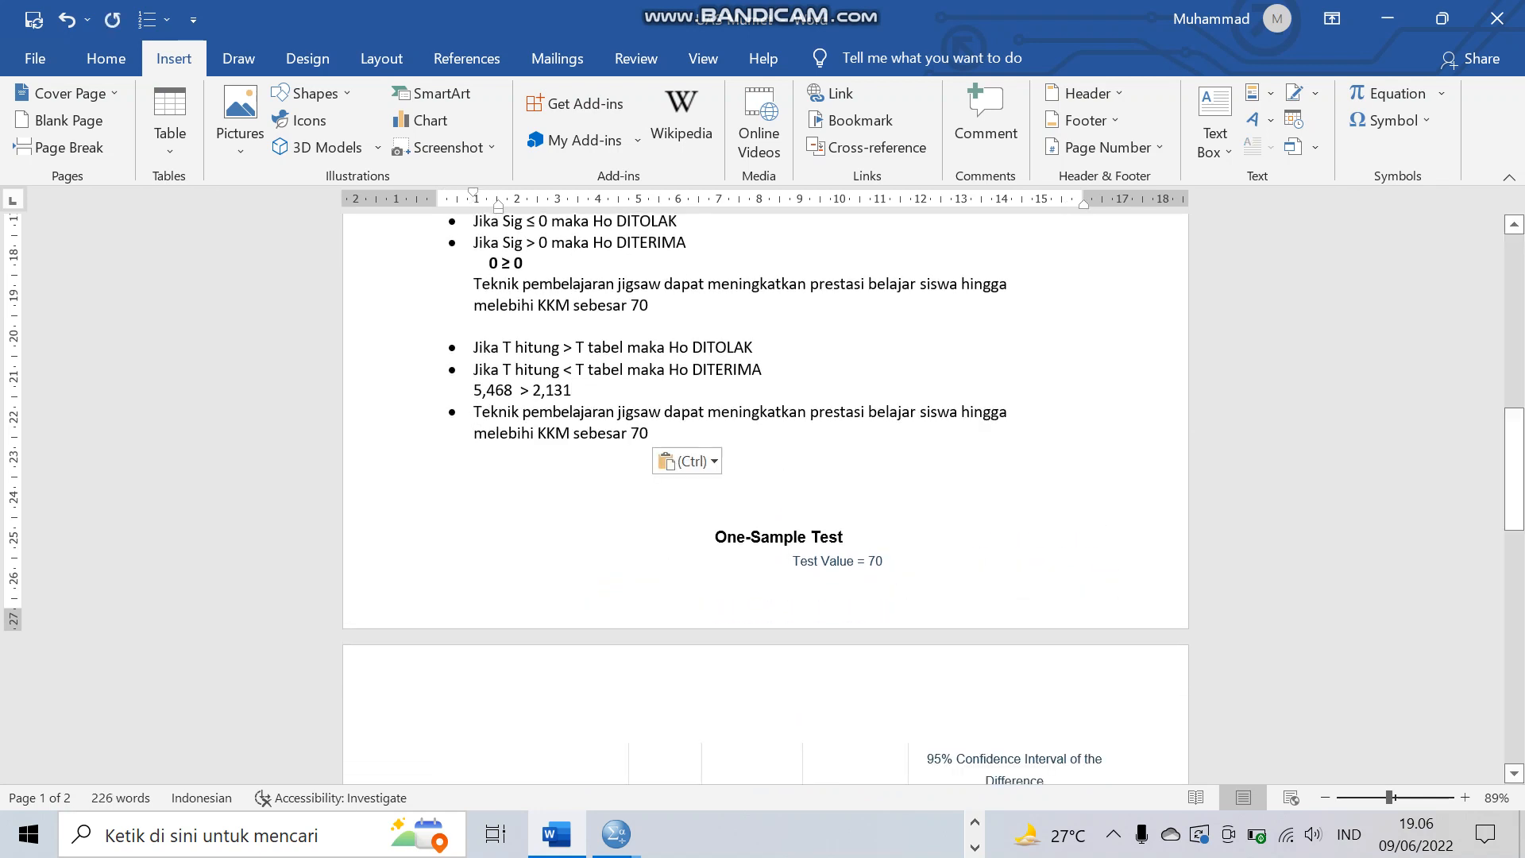